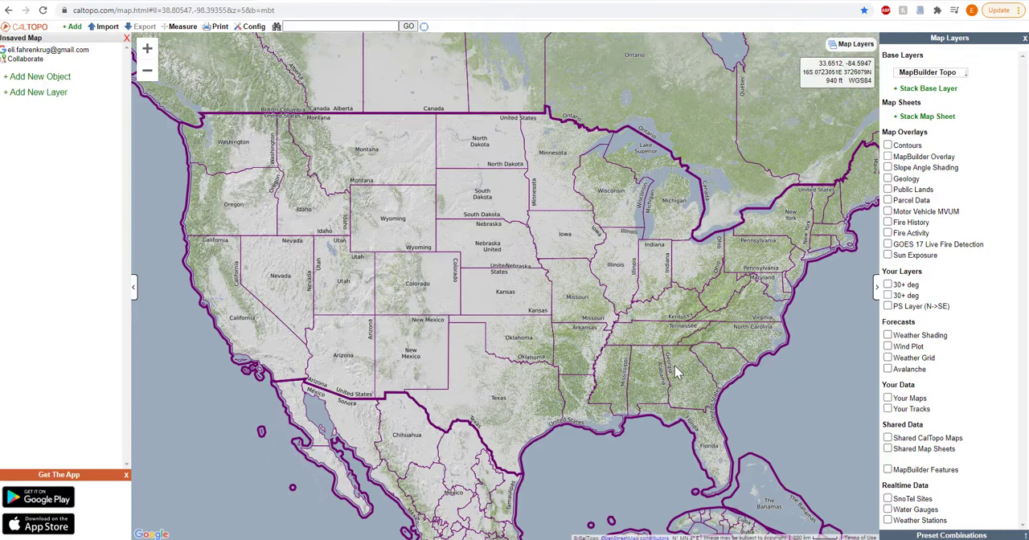
Search the CalTopo map for "pikes peak"
left_click(318, 29)
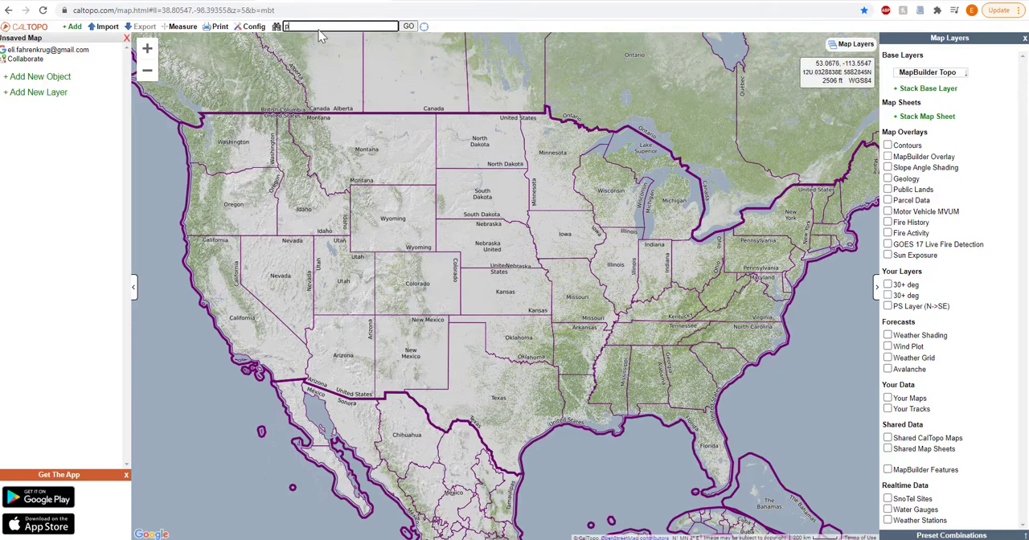
type("pikes peak")
key("Return")
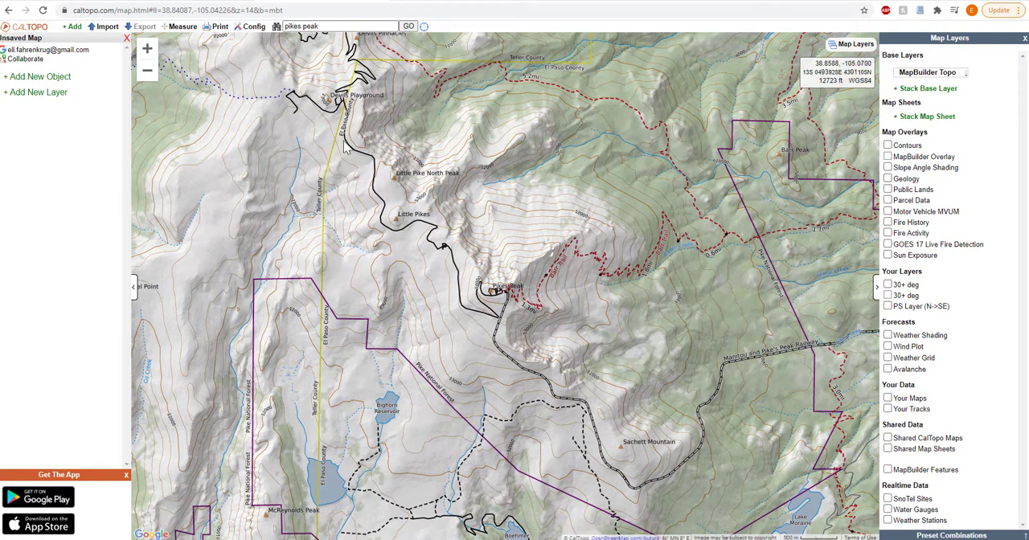
Look up the position and elevation of the Pikes Peak summit and copy its decimal degrees coordinates
right_click(499, 296)
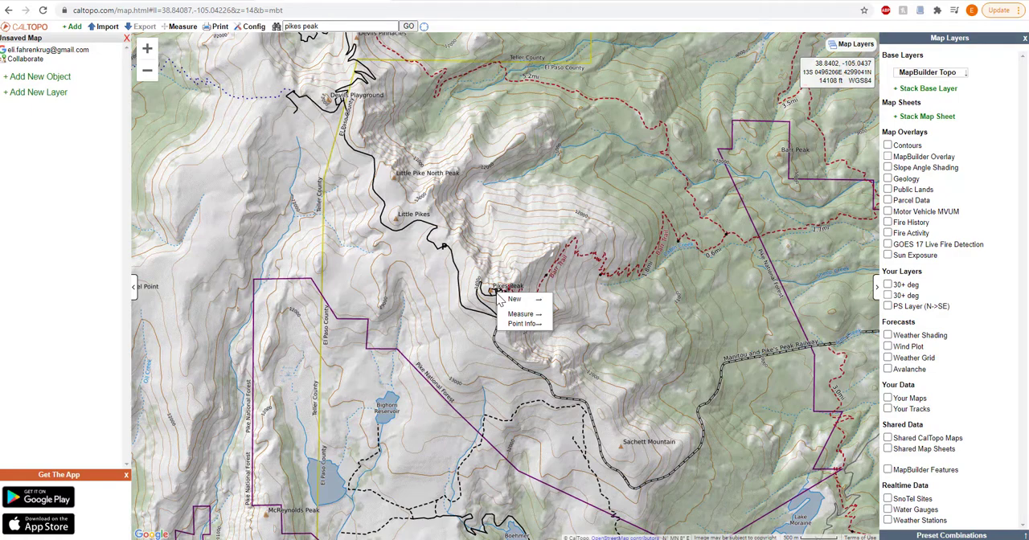
mouse_move(500, 300)
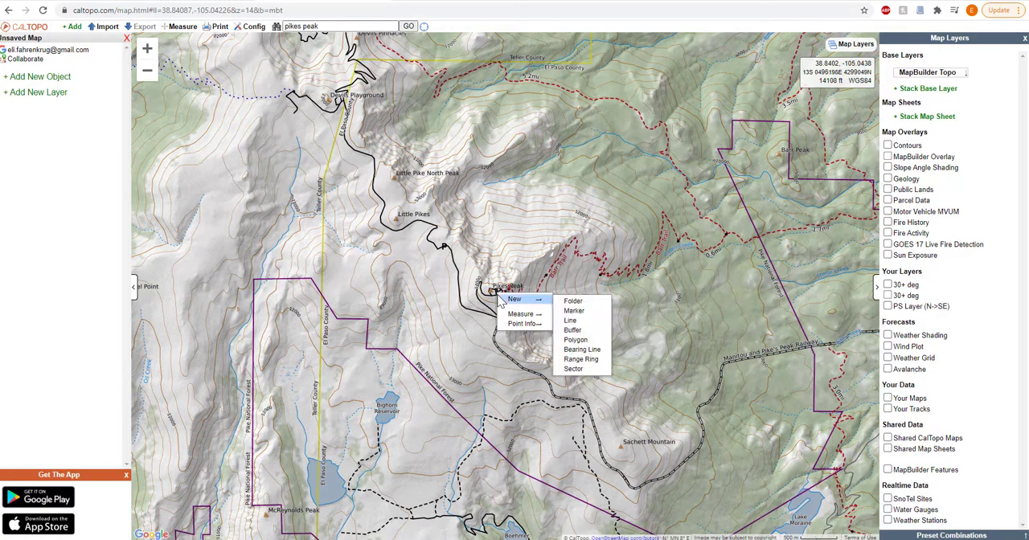
mouse_move(521, 325)
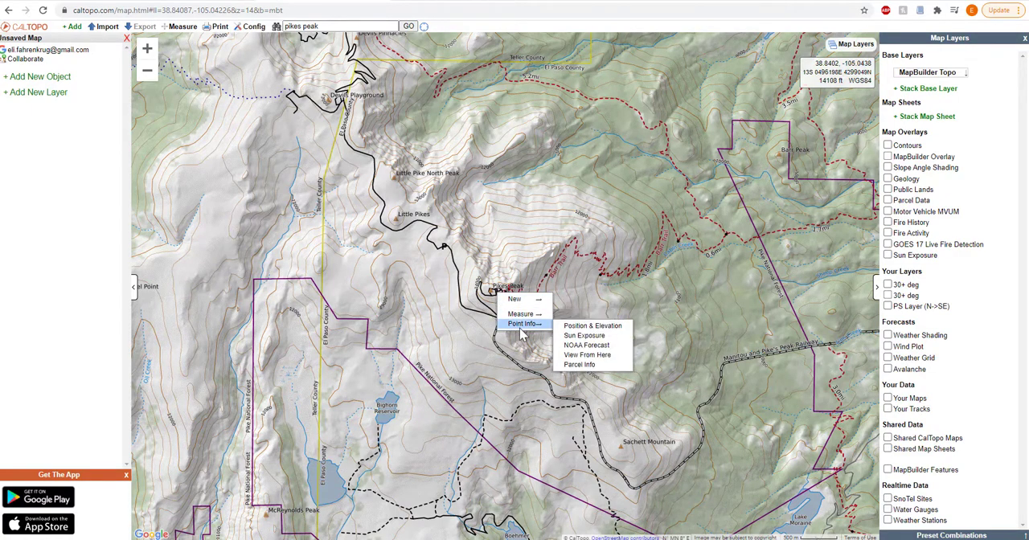
left_click(584, 327)
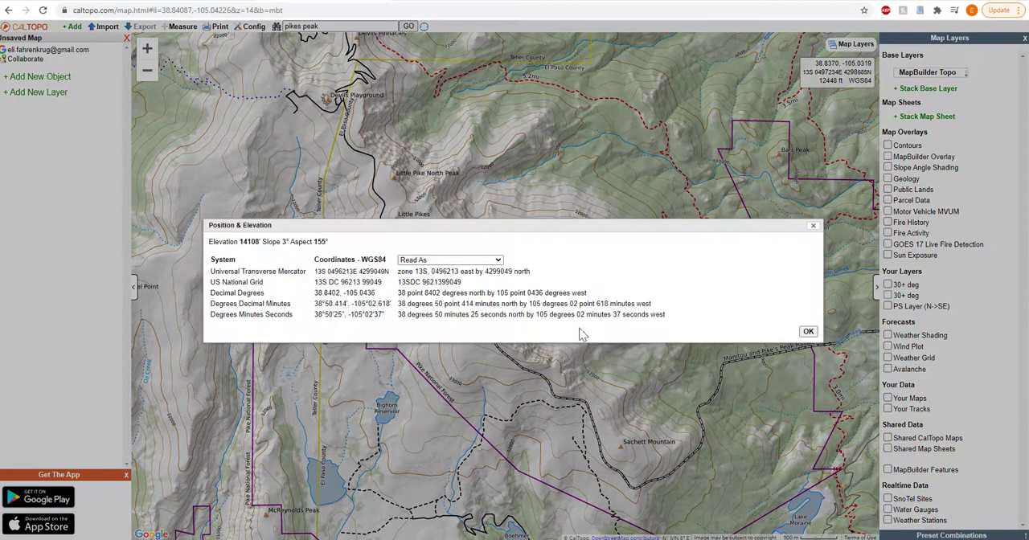
triple_click(328, 295)
key("ctrl+c")
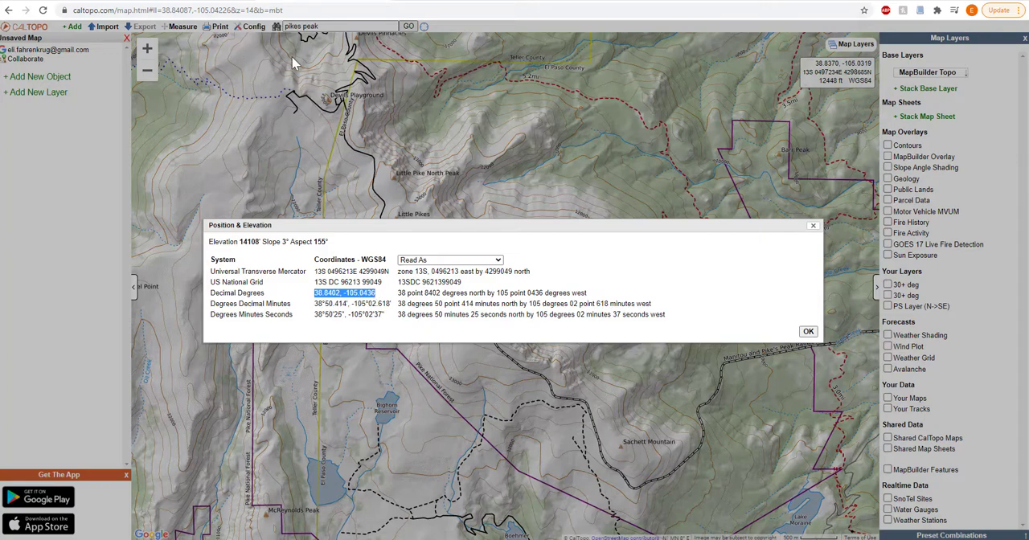
Switch to the Terrain2STL site and load the jthatch.com/Terrain2STL page afresh
left_click(183, 3)
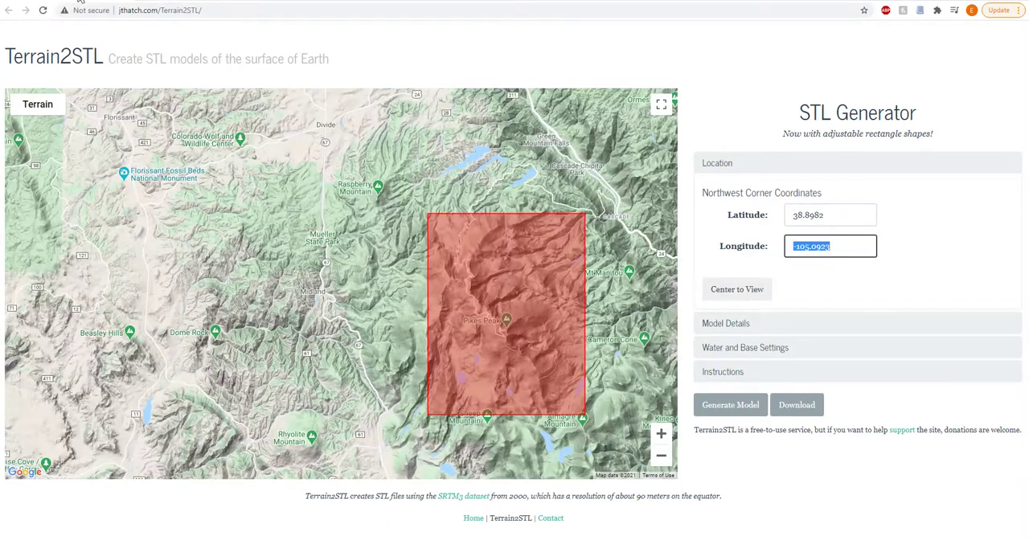
left_click(183, 10)
left_click(164, 16)
left_click_drag(165, 16, 202, 17)
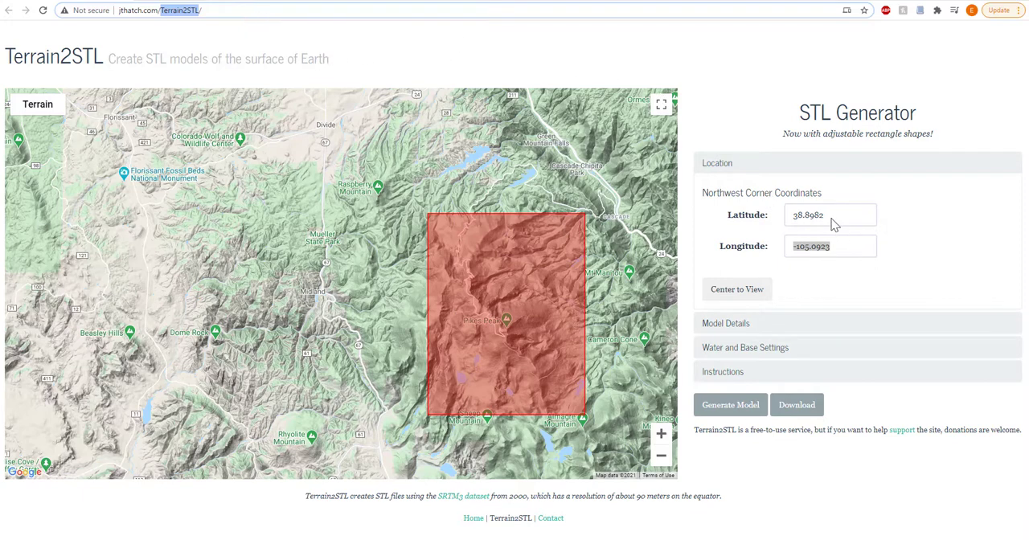
key("Return")
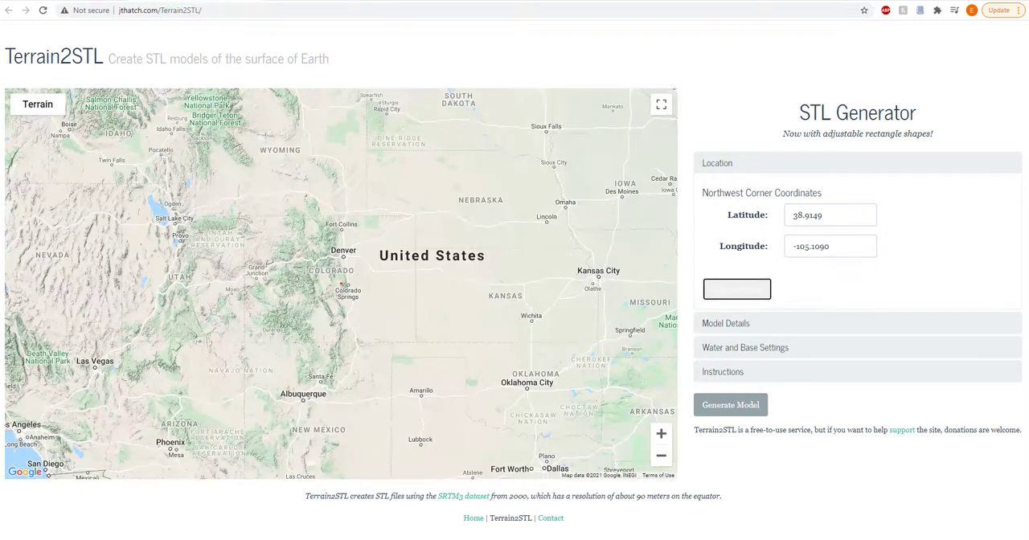
Enter latitude 38.8402 and longitude -105.0436 as the location coordinates and apply Center to View
left_click(816, 224)
left_click_drag(818, 224, 763, 221)
key("ctrl+v")
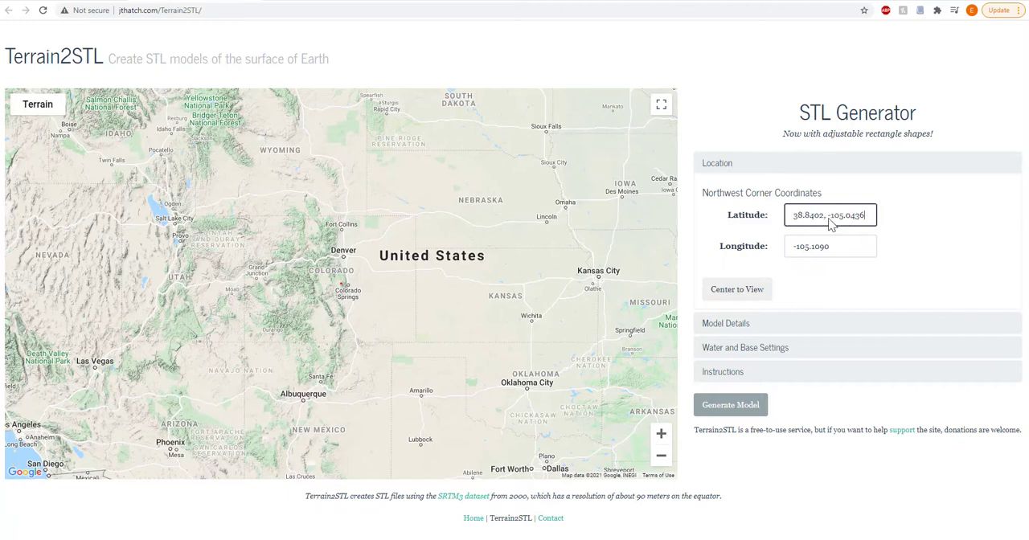
left_click_drag(827, 217, 884, 217)
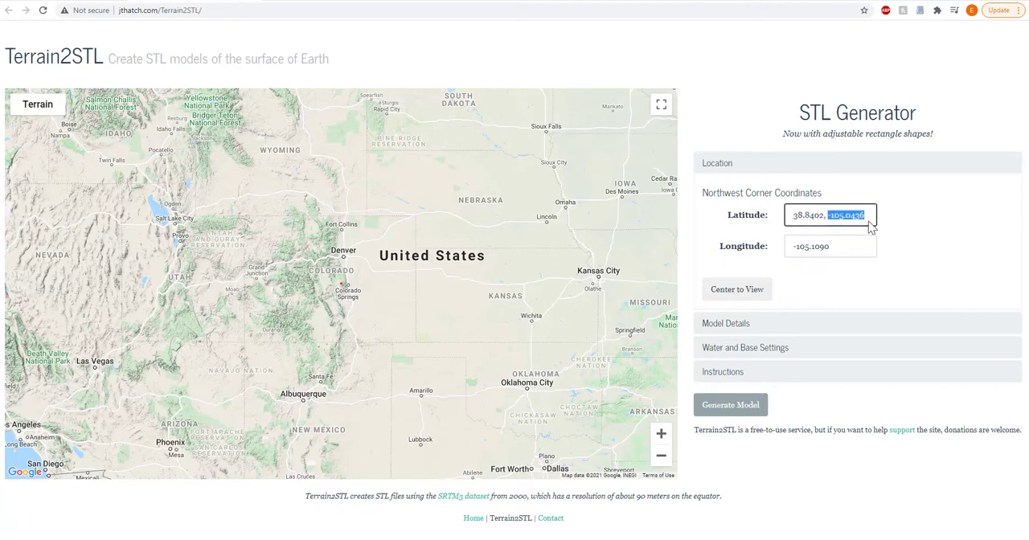
key("BackSpace")
key("Tab")
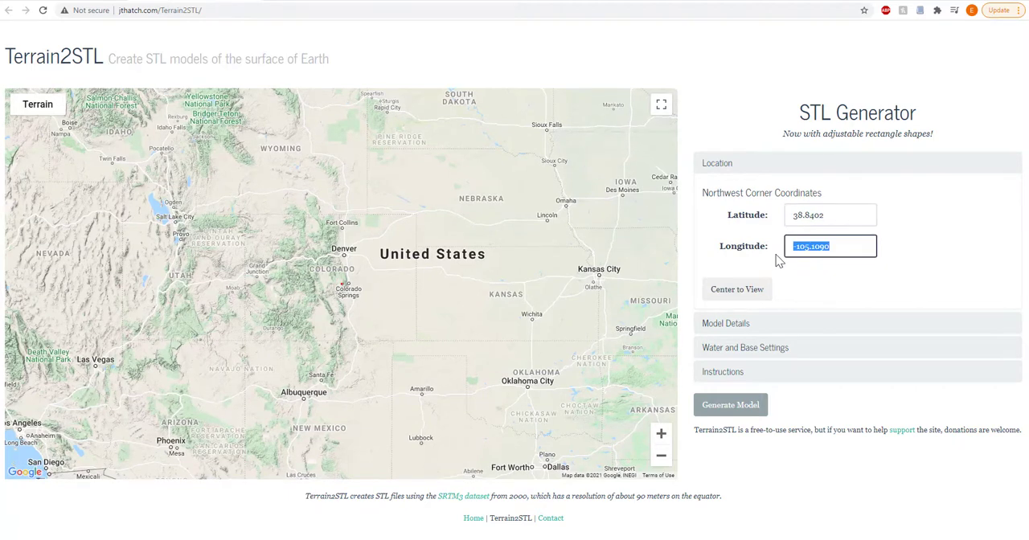
left_click(746, 293)
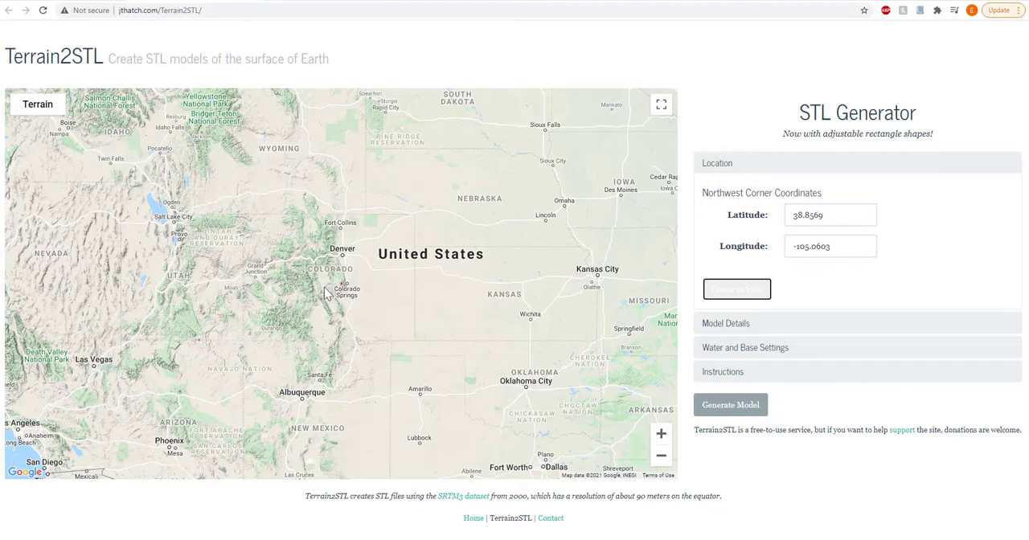
Examine the red box's coverage around Pikes Peak and compare it with the topographic map in CalTopo
scroll(327, 291, "up", 3)
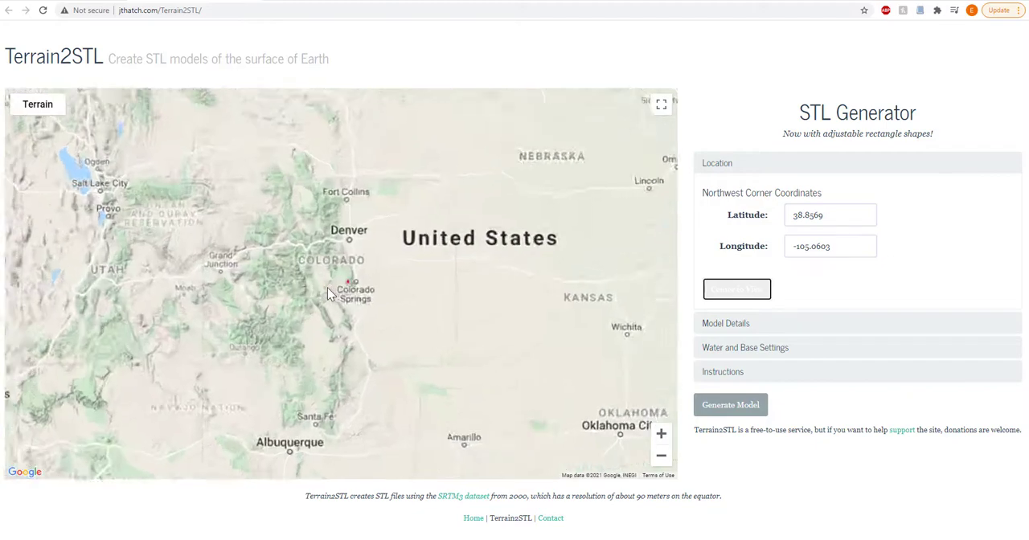
scroll(384, 283, "up", 3)
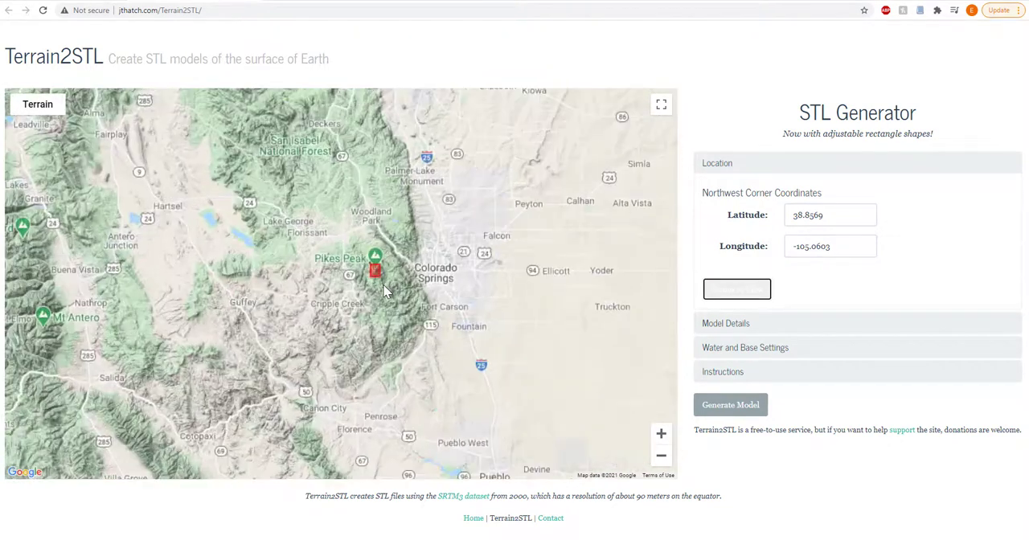
scroll(357, 260, "up", 1)
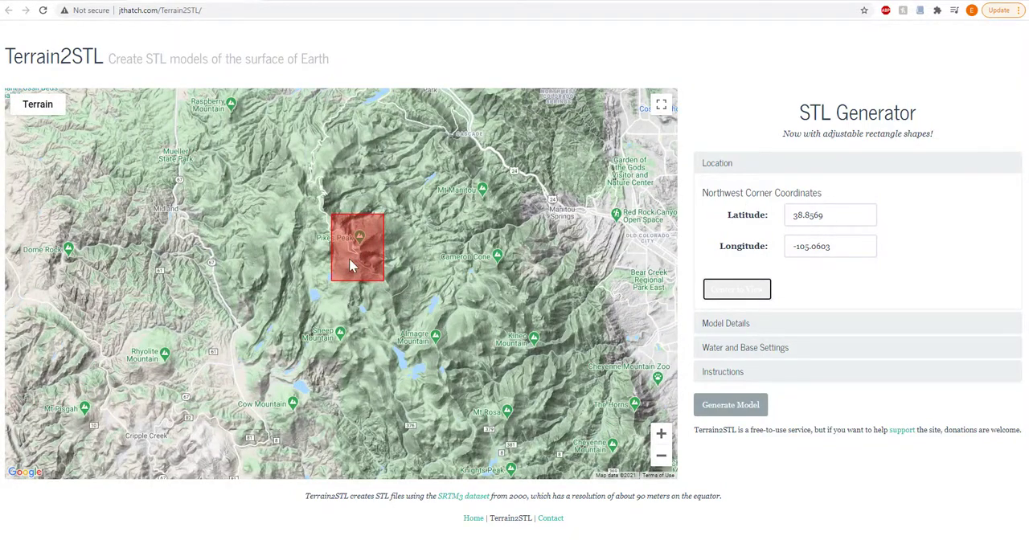
scroll(349, 256, "up", 1)
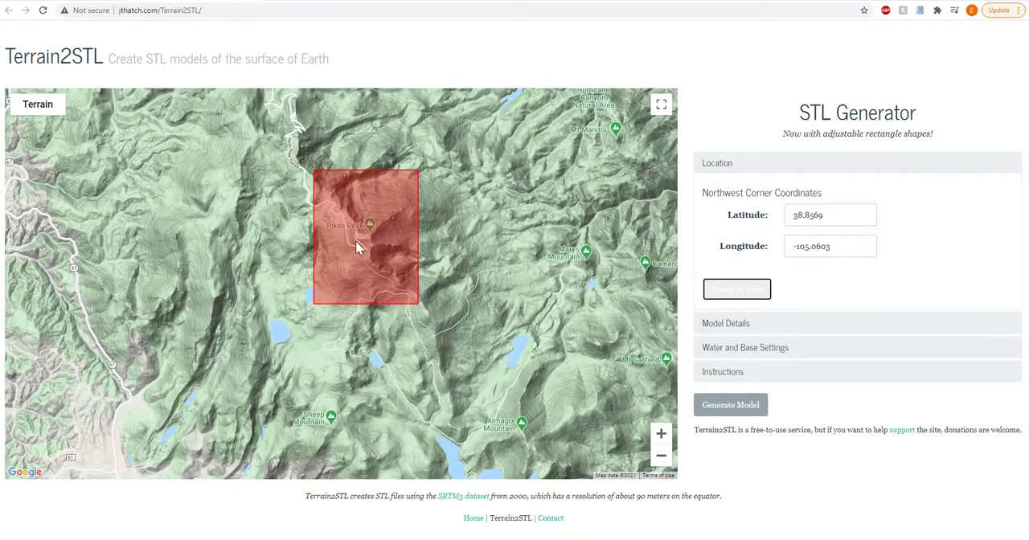
left_click(341, 4)
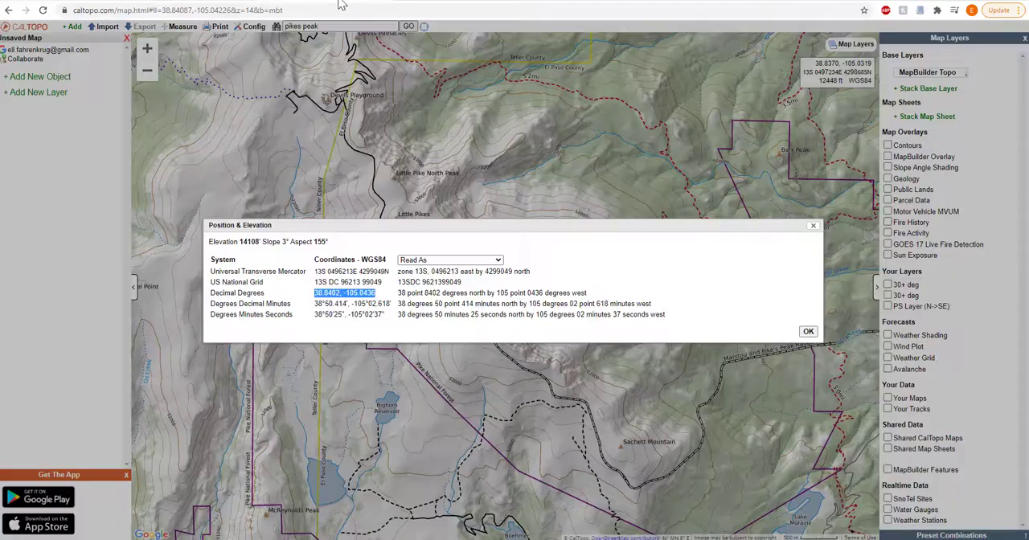
left_click(813, 225)
scroll(624, 215, "down", 2)
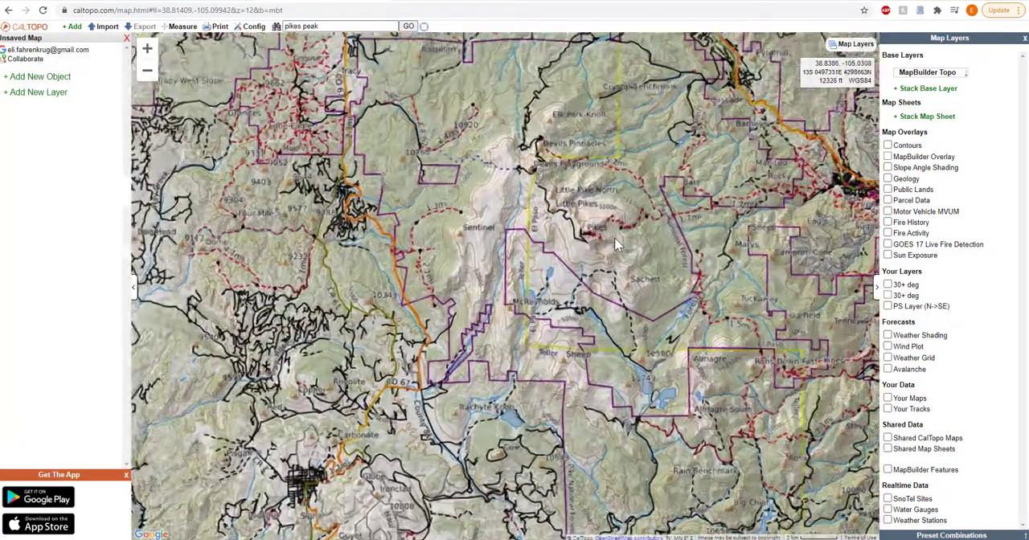
scroll(615, 238, "up", 1)
left_click(219, 1)
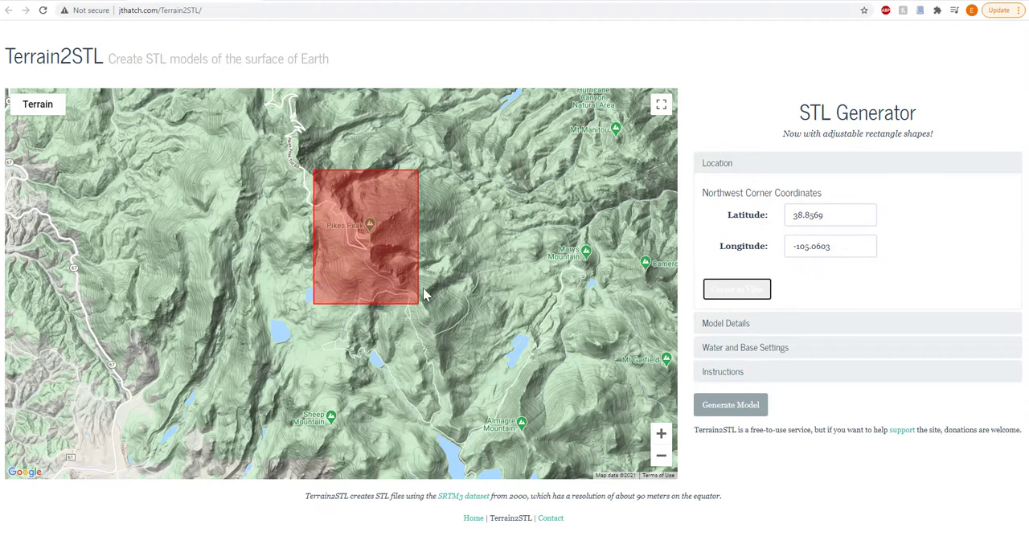
Resize the red box to 0.25° wide by 0.15° high at scaling factor 3 and move it over Pikes Peak
left_click(734, 325)
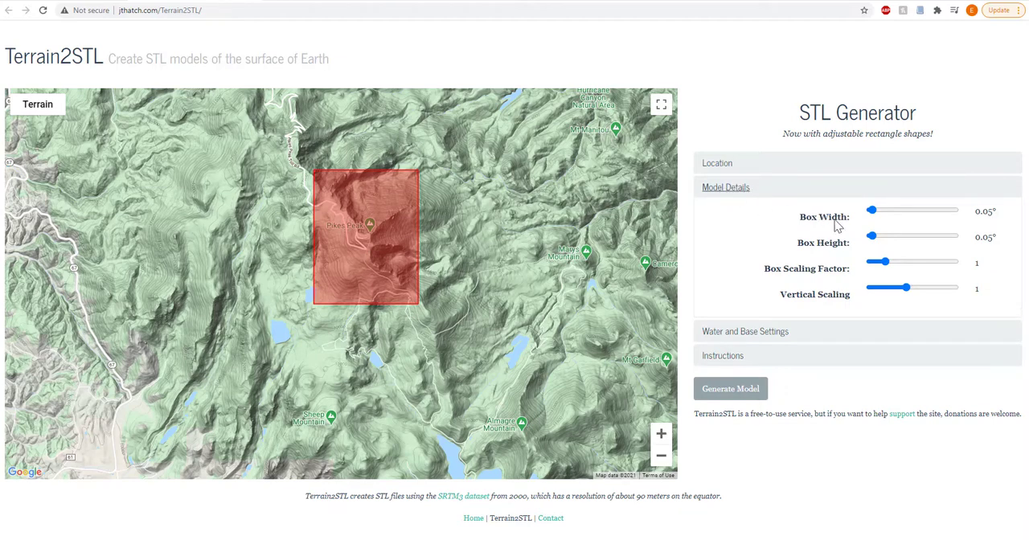
left_click_drag(872, 212, 873, 211)
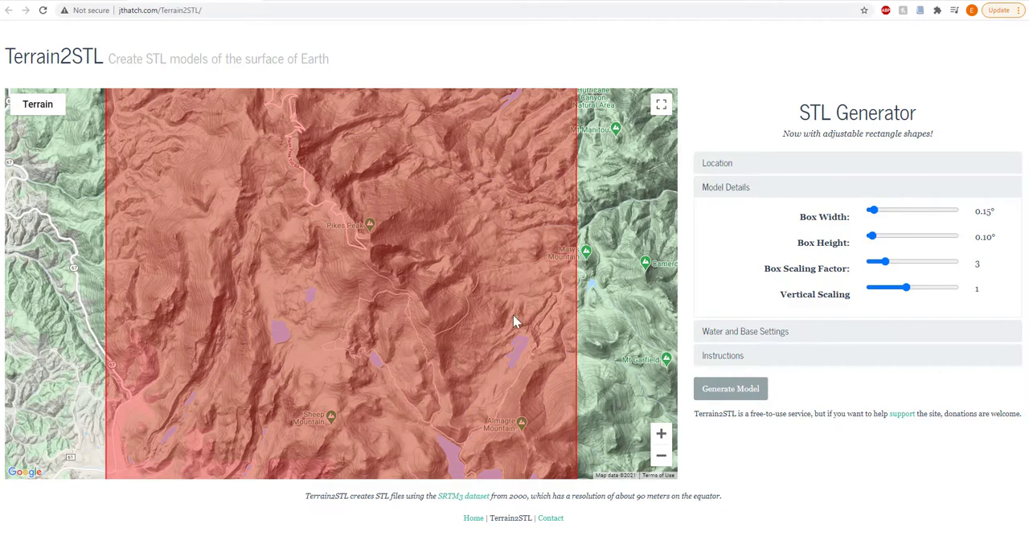
scroll(512, 315, "down", 1)
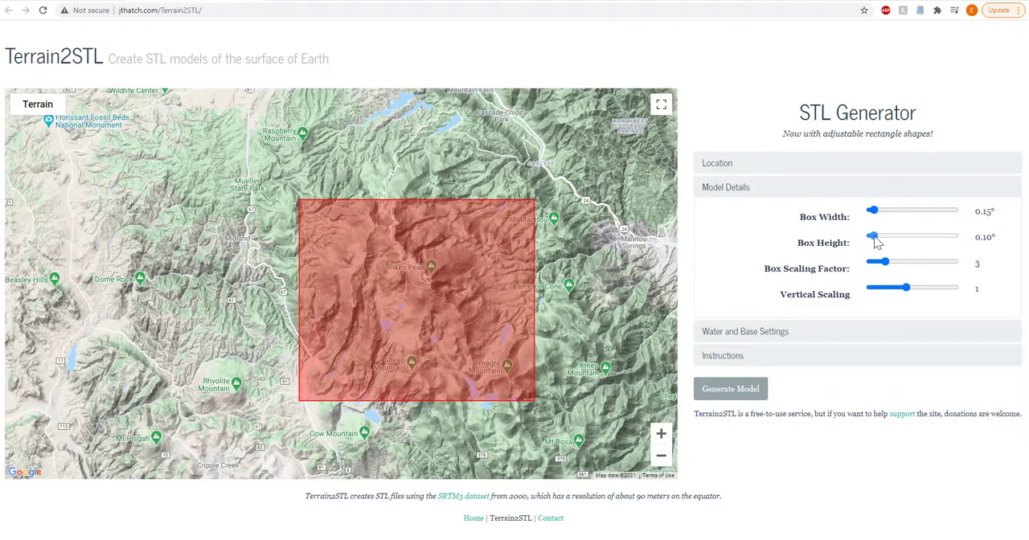
left_click(873, 239)
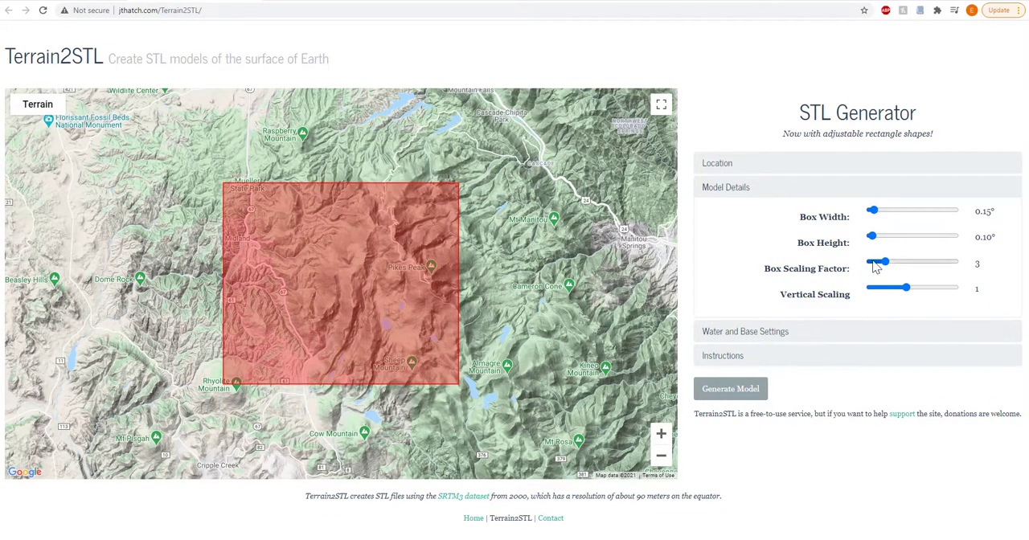
left_click_drag(877, 214, 875, 241)
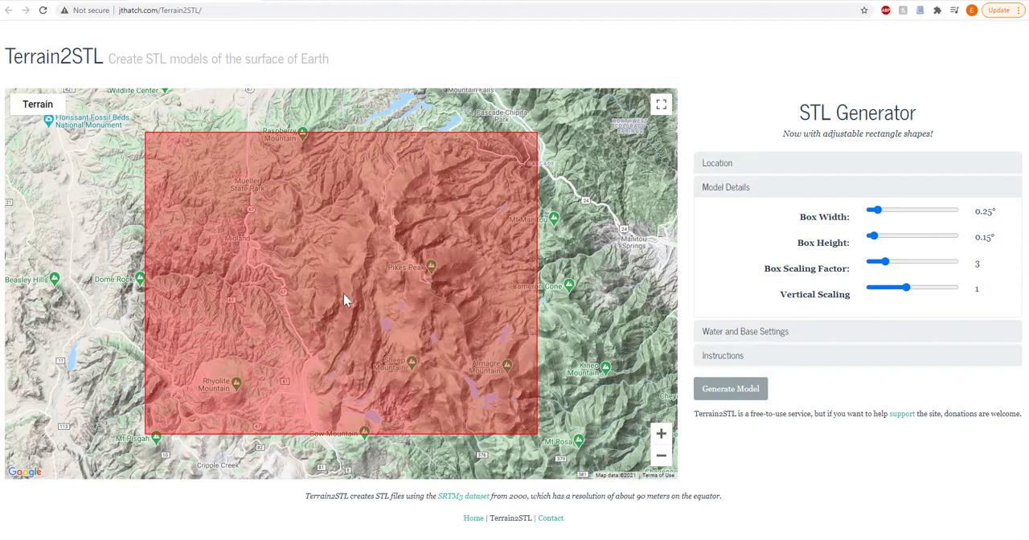
left_click_drag(343, 293, 430, 283)
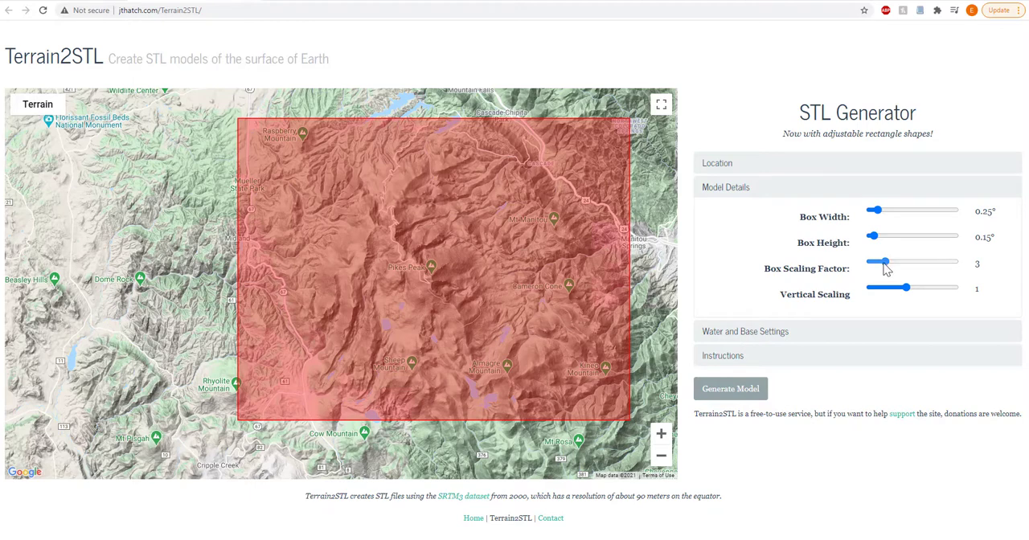
Set the box scaling factor to 2 and reposition the red box around Pikes Peak
left_click_drag(884, 268, 881, 270)
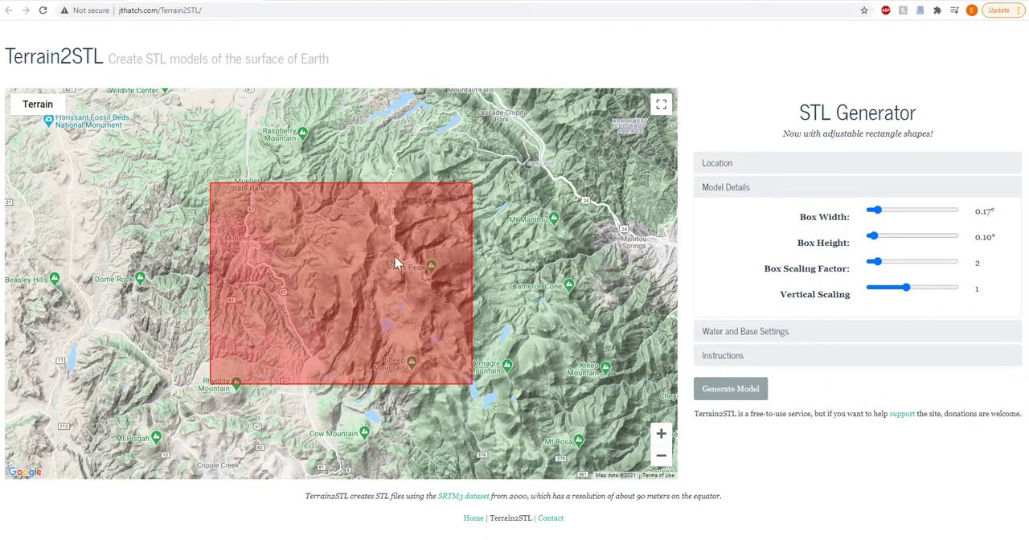
left_click_drag(352, 296, 432, 289)
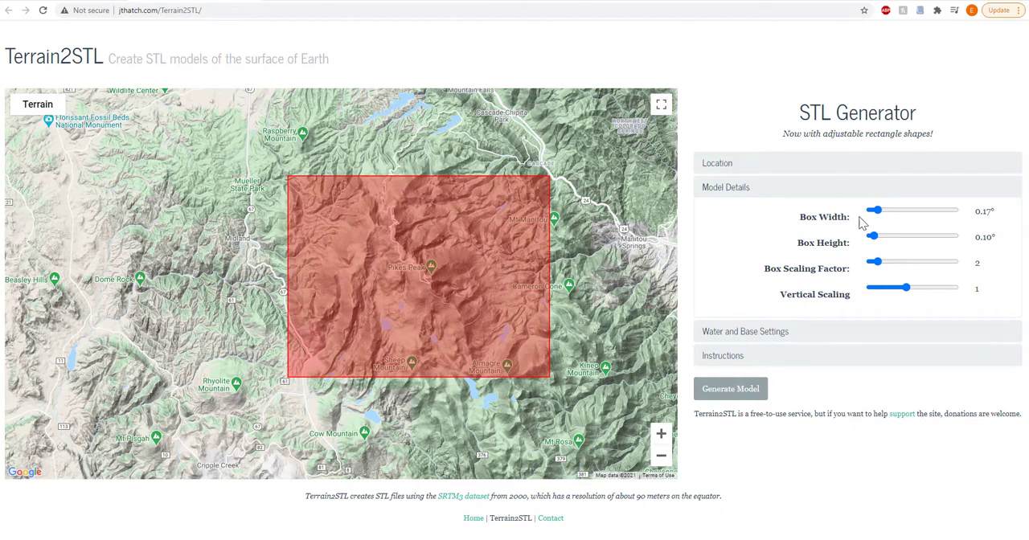
mouse_move(448, 309)
left_mouse_down()
mouse_move(470, 304)
mouse_move(457, 308)
left_mouse_up()
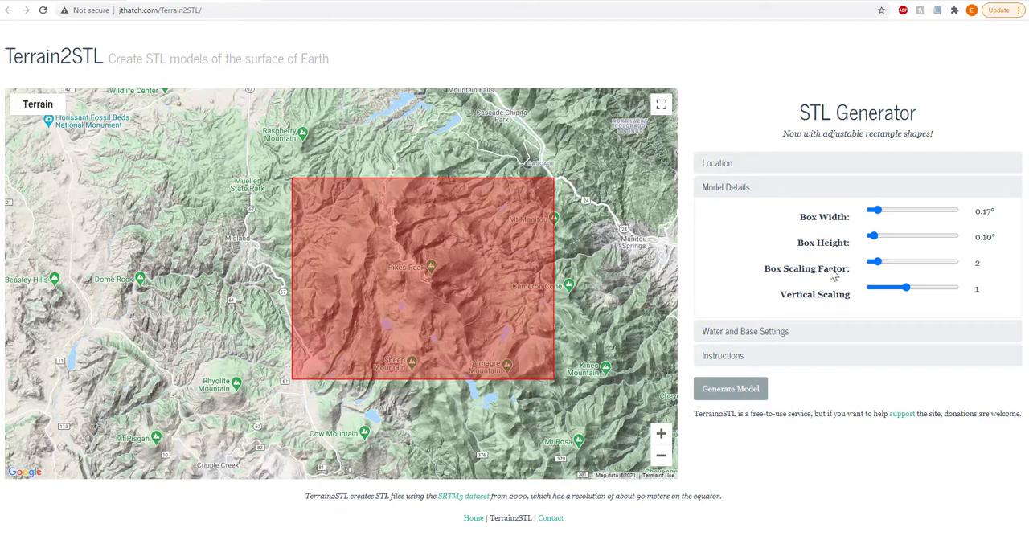
Try low and high vertical scaling, and view the model details of the box at latitude 38.8982, longitude -105.0923
left_click_drag(906, 288, 874, 294)
left_click_drag(870, 290, 953, 299)
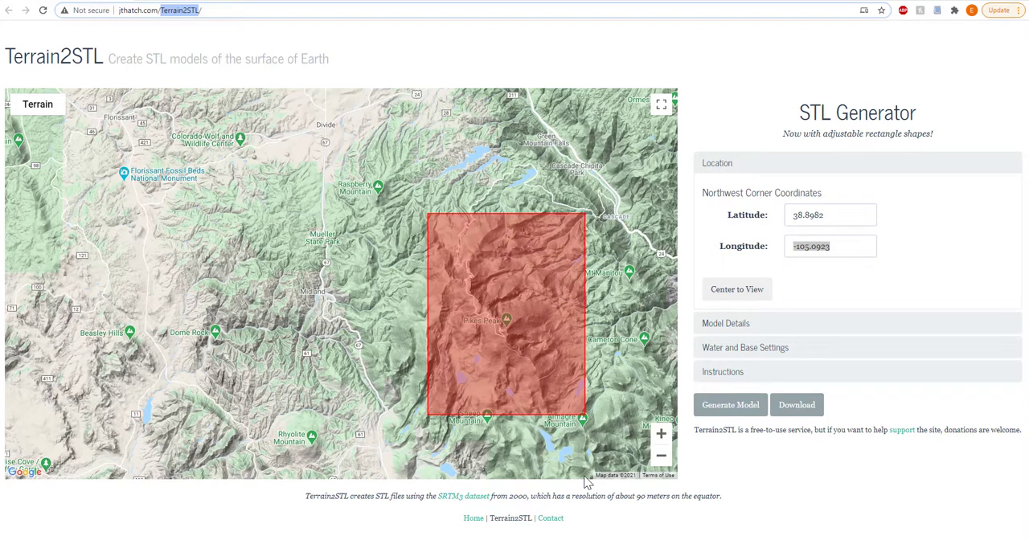
left_click(727, 323)
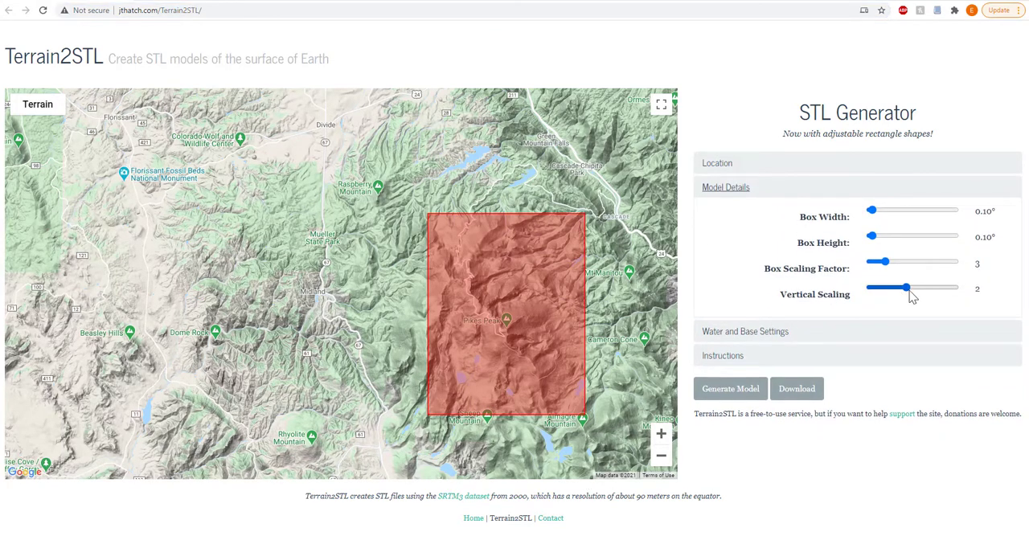
Set the model's base height to 1 mm and open the STL generator's instructions
left_click(745, 331)
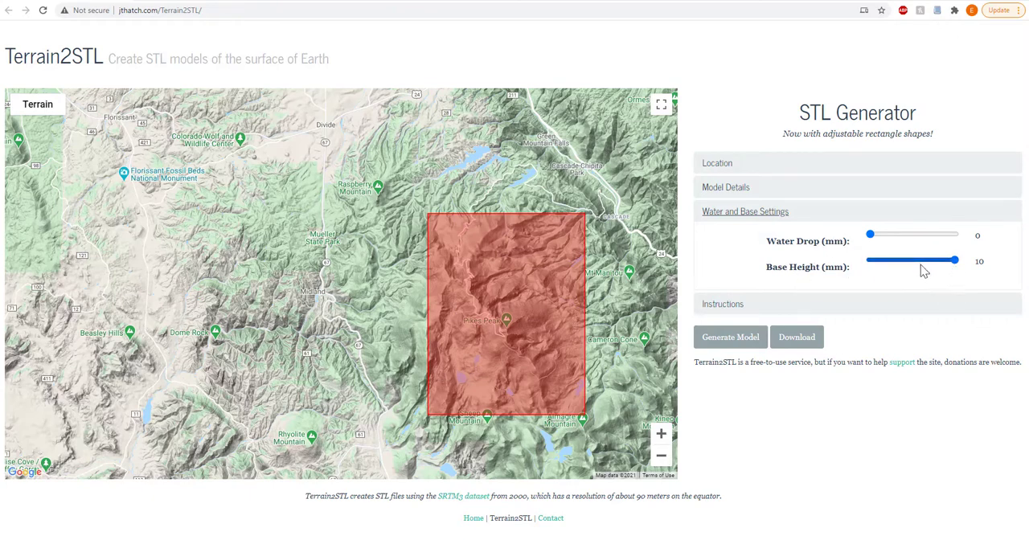
left_click_drag(954, 261, 870, 261)
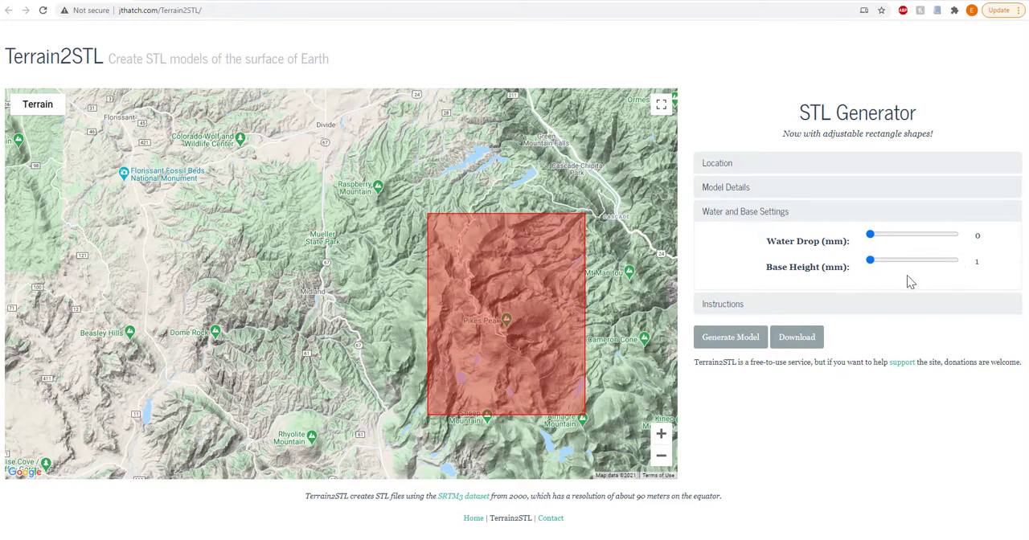
left_click(728, 308)
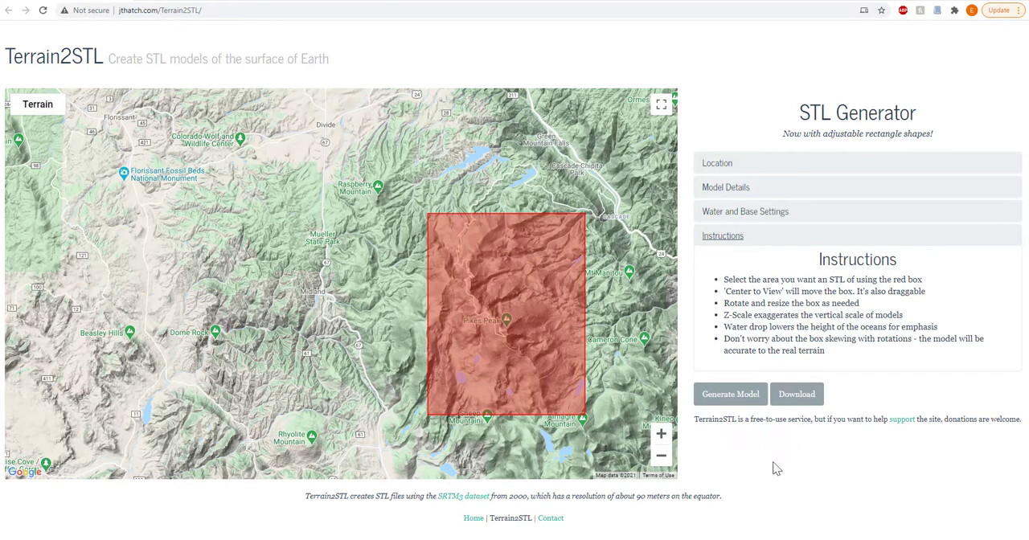
Generate the Pikes Peak model and download it as terrain-110018.zip to the Downloads folder
left_click(718, 399)
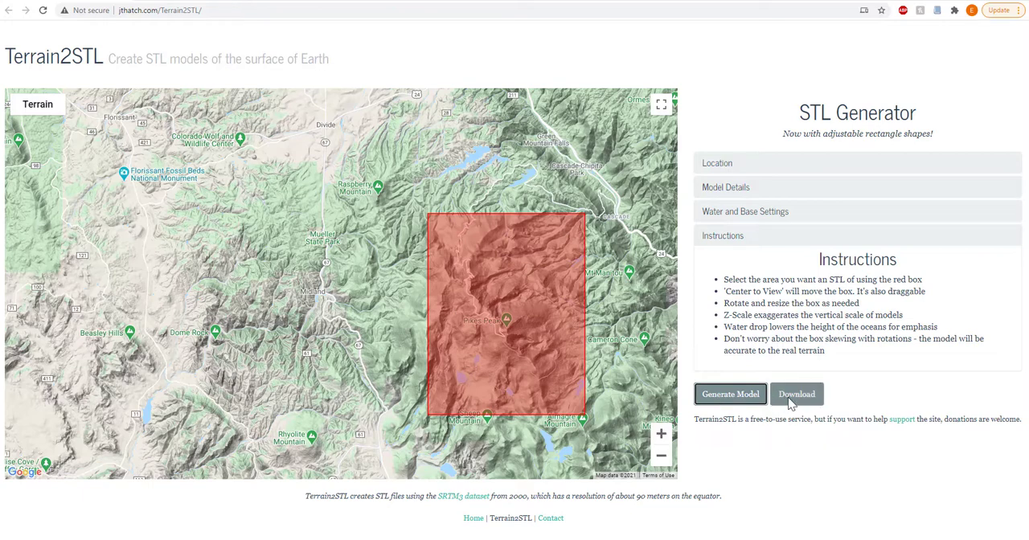
left_click(792, 395)
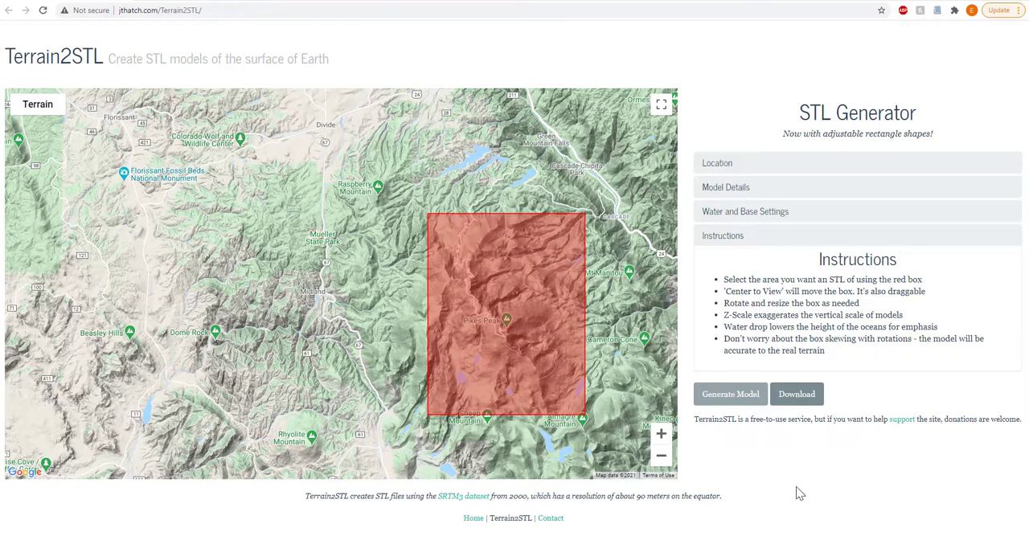
left_click_drag(381, 17, 592, 47)
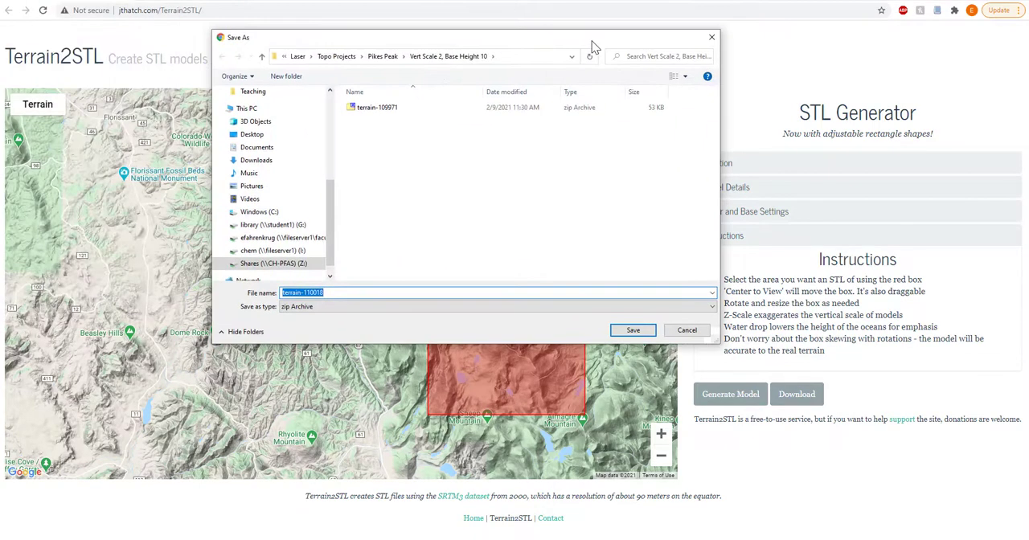
left_click(264, 164)
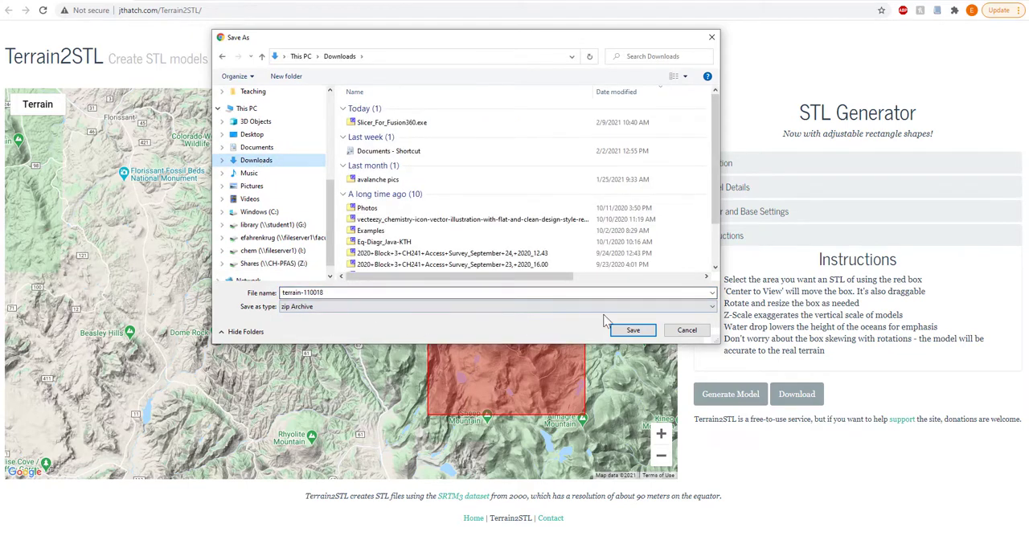
left_click(633, 329)
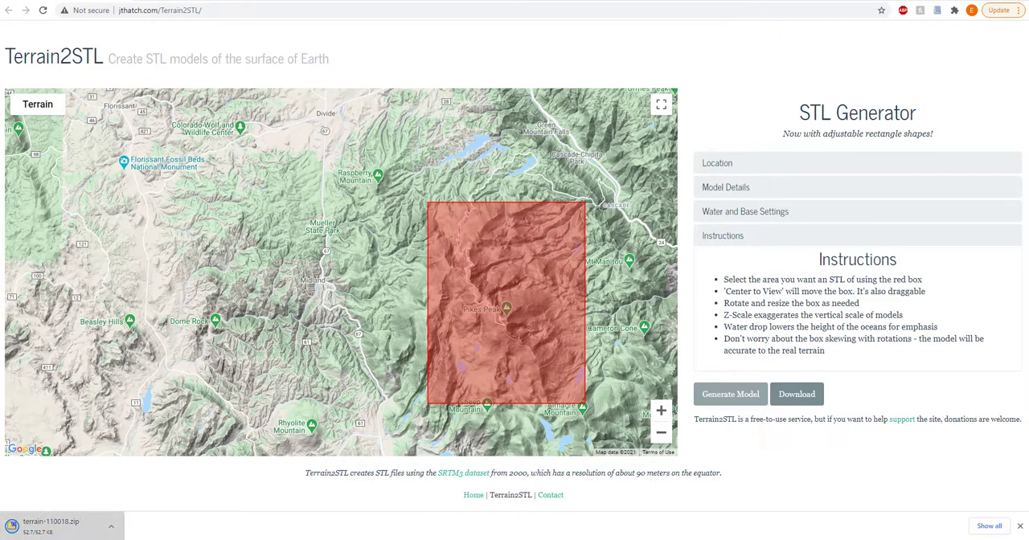
Open the downloaded terrain-110018.zip archive and select rawmodel-110018.stl in its stls folder
left_click(56, 526)
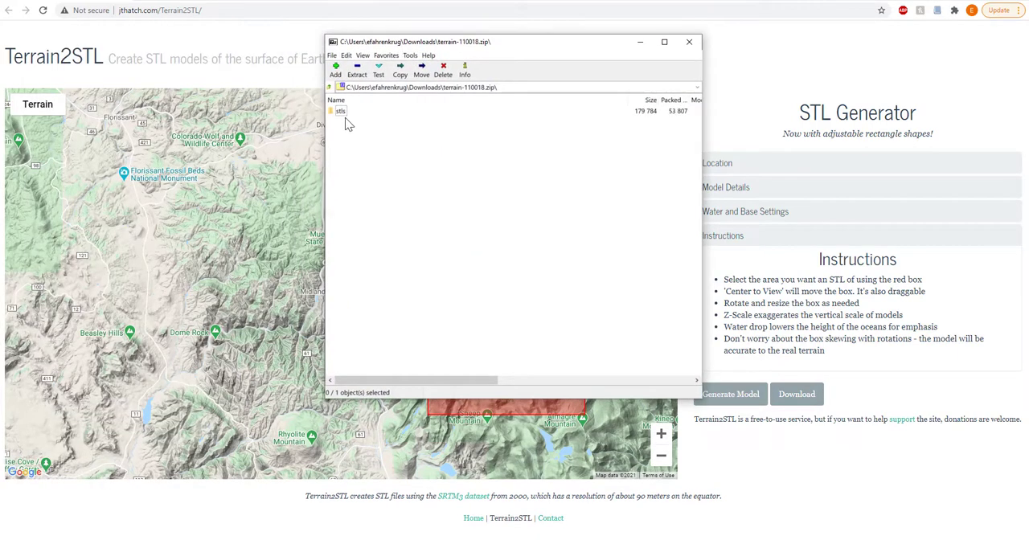
double_click(340, 113)
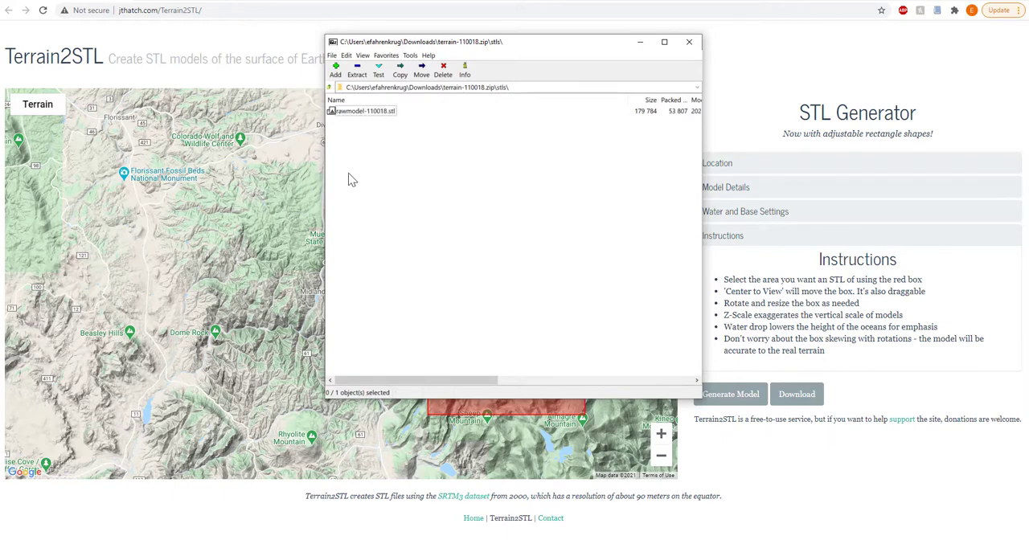
left_click(353, 111)
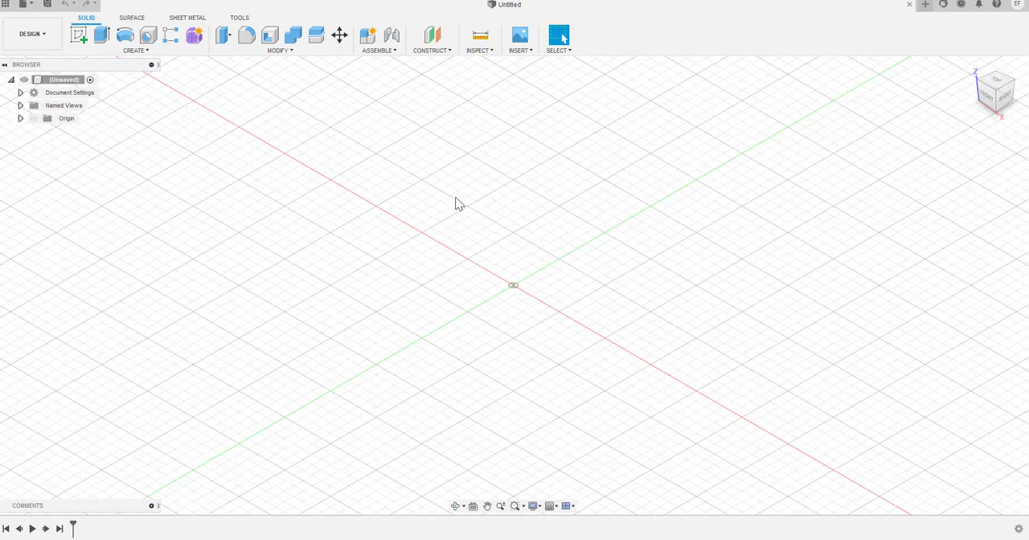
Switch to Fusion 360 and insert the mesh rawmodel-109967 from the Pikes Peak "Vert Scale 2" folder
left_click(531, 52)
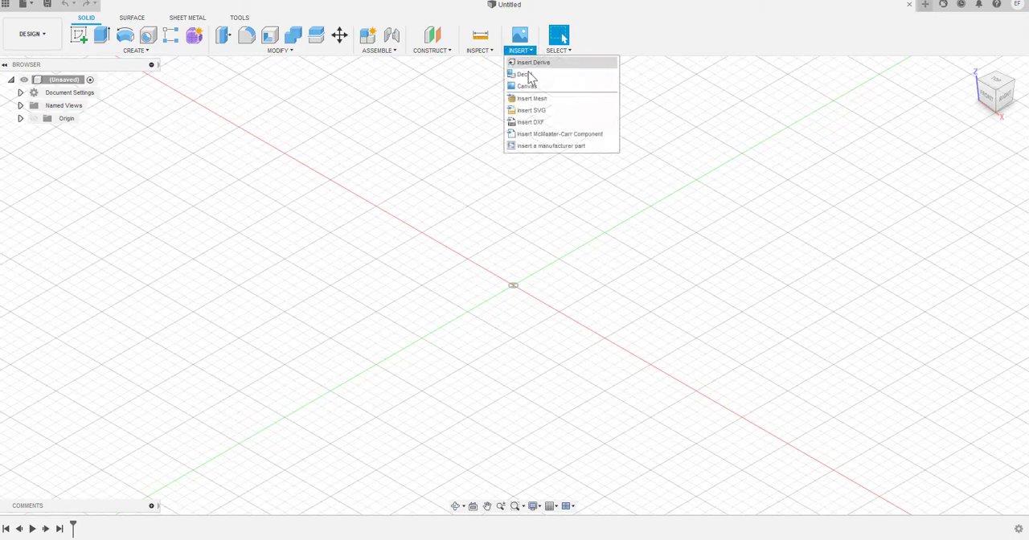
left_click(524, 99)
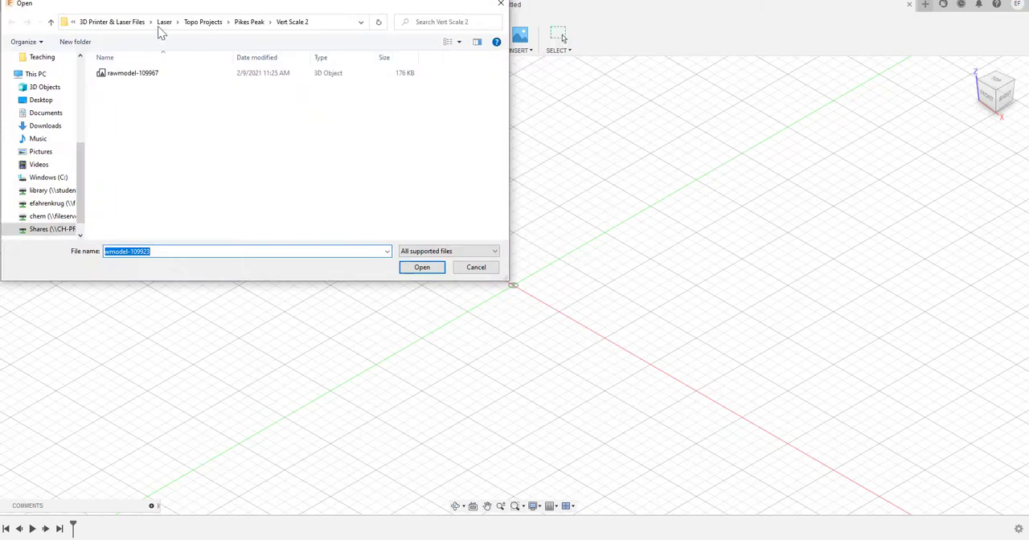
left_click_drag(172, 7, 356, 37)
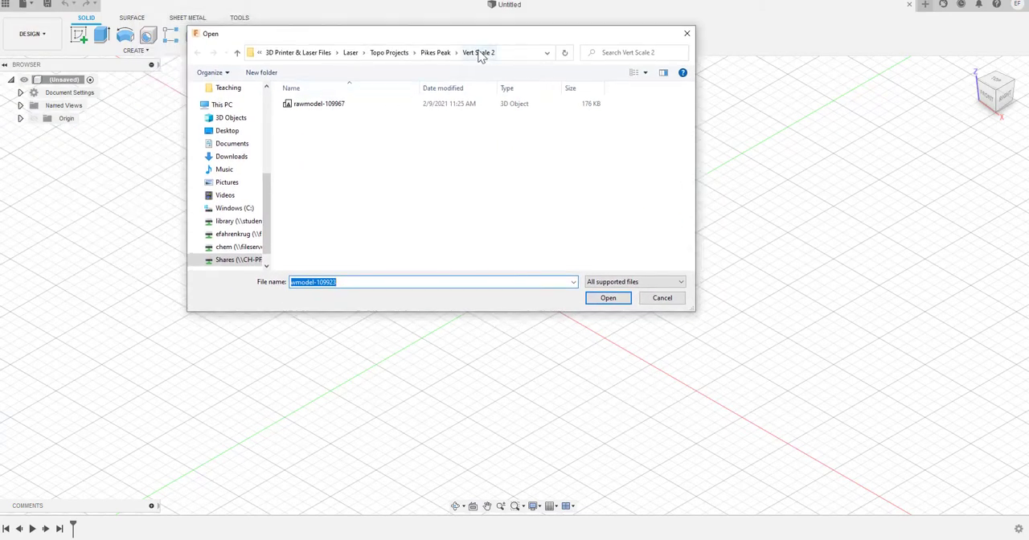
left_click(309, 108)
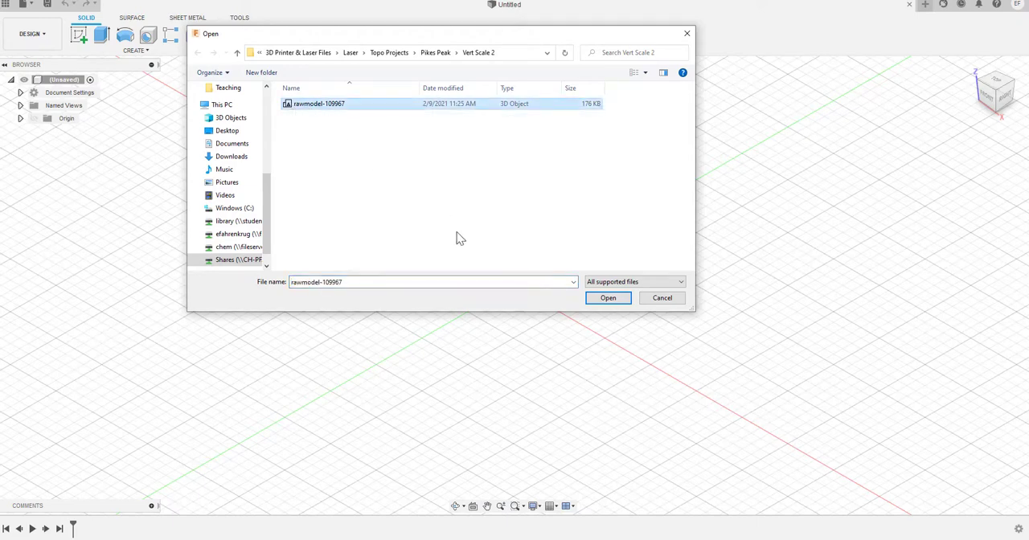
left_click(608, 299)
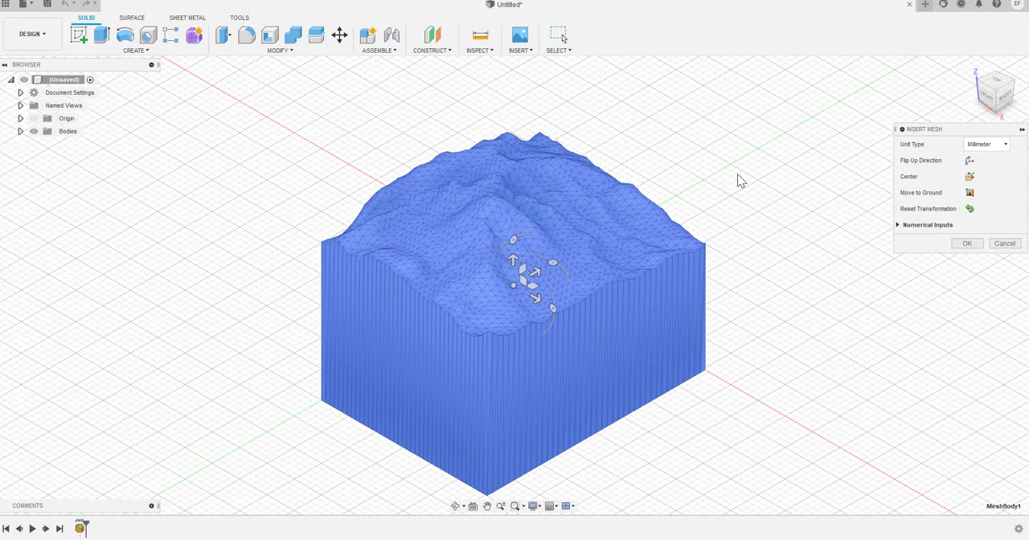
Examine the inserted terrain mesh from several angles, including its peak, side walls and underside
middle_click_drag(733, 186, 643, 177, "shift")
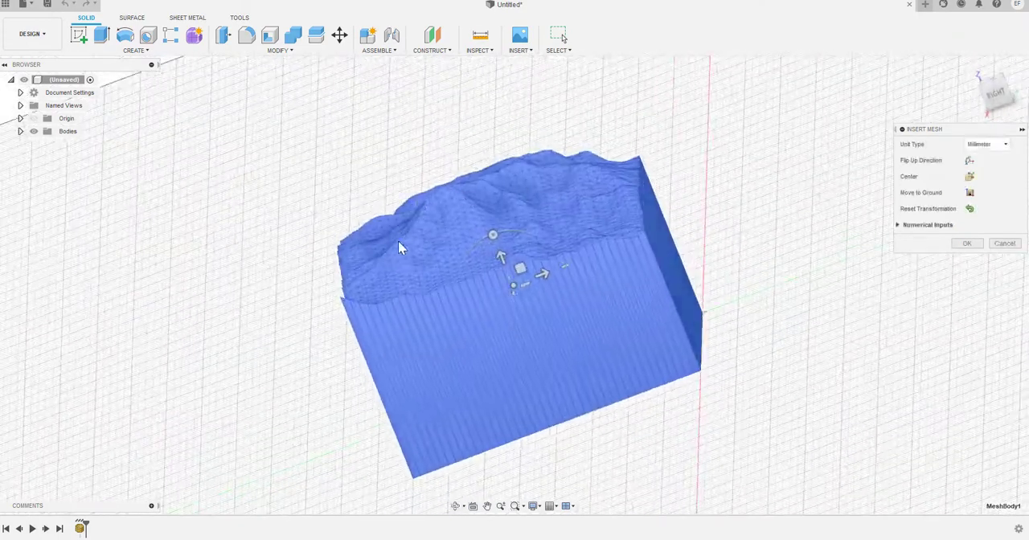
middle_click_drag(399, 248, 295, 291, "shift")
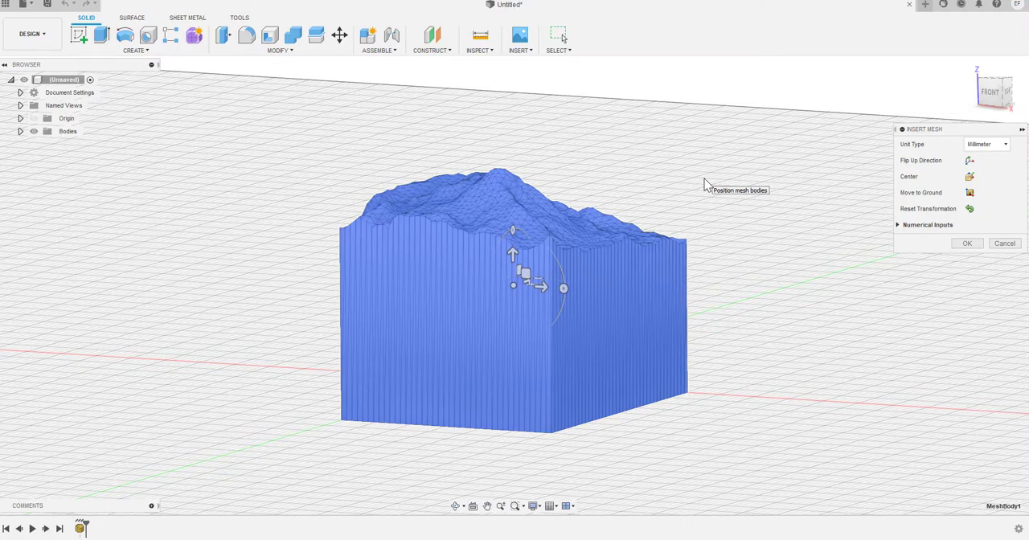
middle_click_drag(704, 184, 683, 172, "shift")
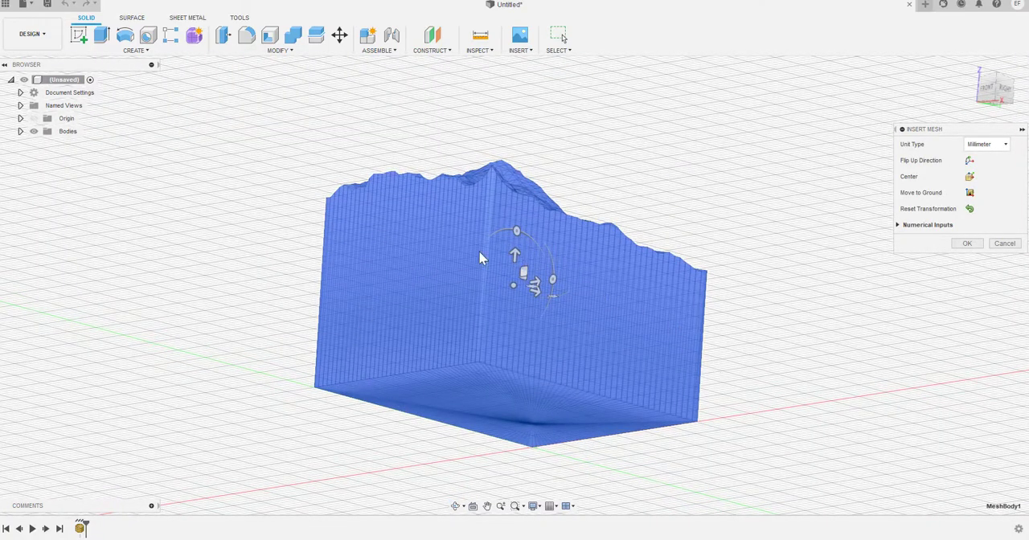
middle_click_drag(586, 126, 571, 166, "shift")
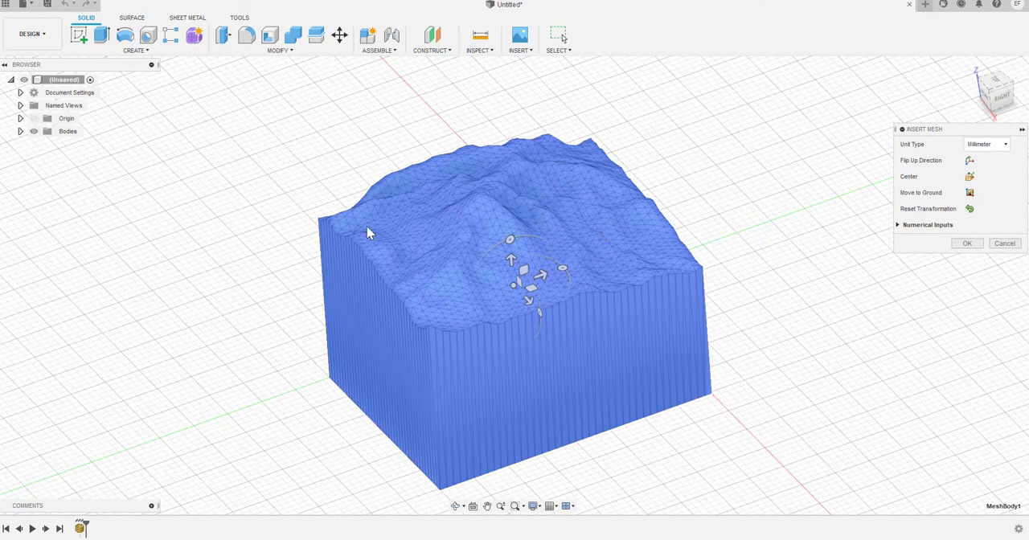
middle_click_drag(727, 333, 708, 317, "shift")
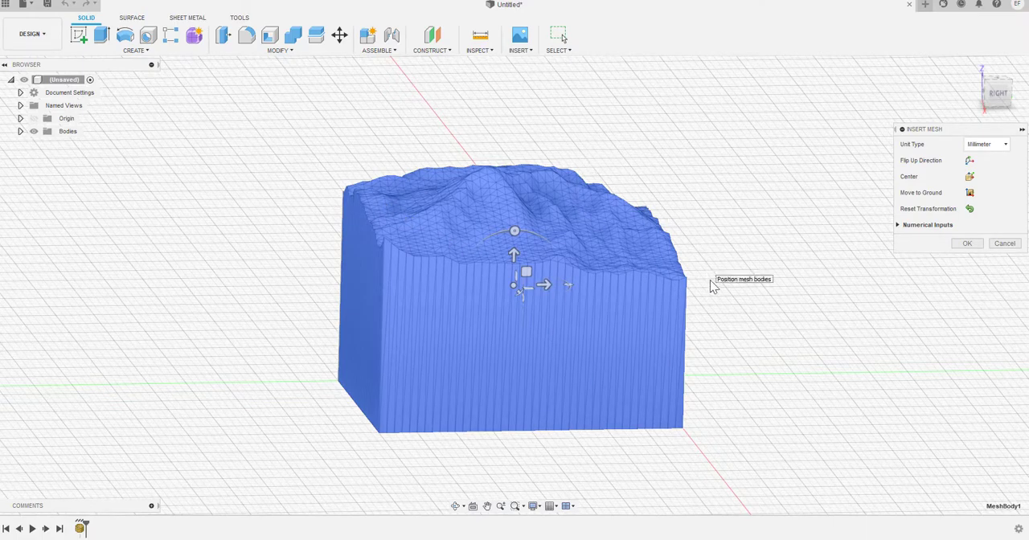
mouse_move(331, 379)
middle_mouse_down("shift")
mouse_move(372, 388)
mouse_move(340, 375)
mouse_move(329, 391)
middle_mouse_up("shift")
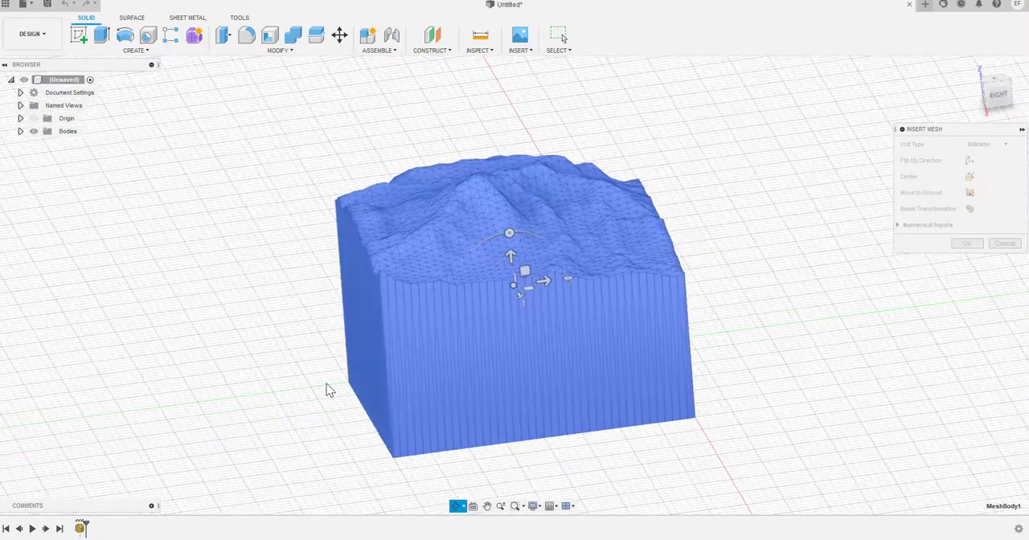
scroll(545, 290, "up", 2)
scroll(546, 290, "down", 4)
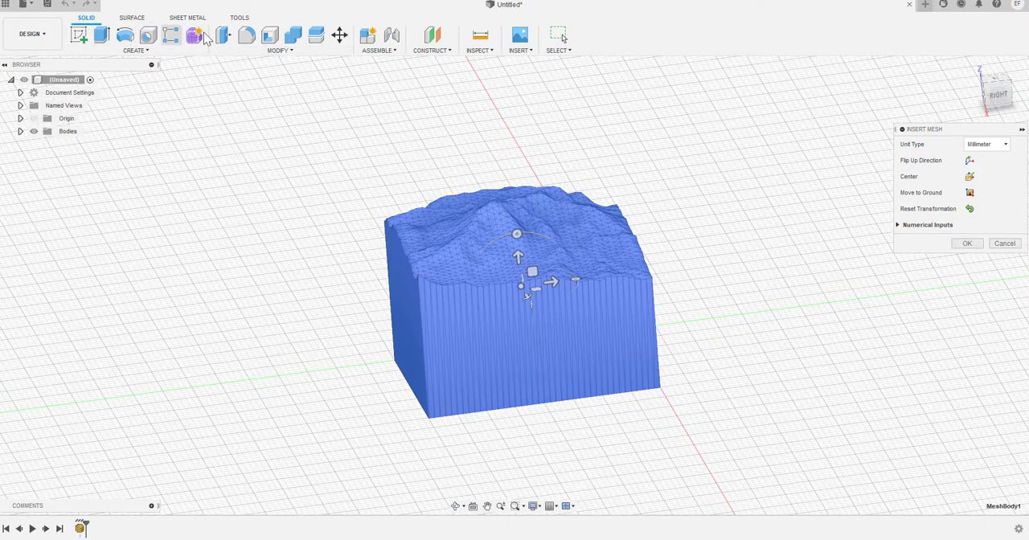
left_click(286, 53)
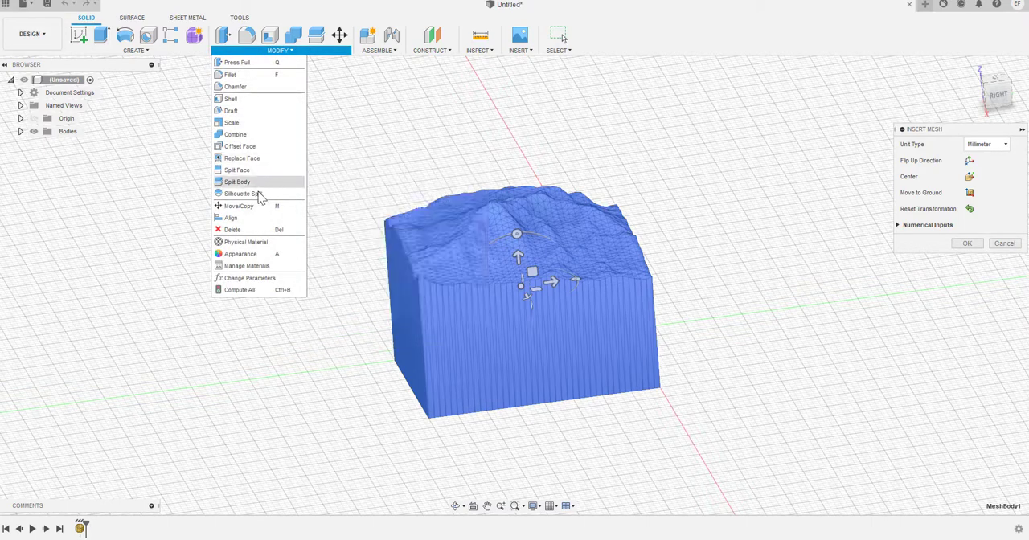
left_click(135, 50)
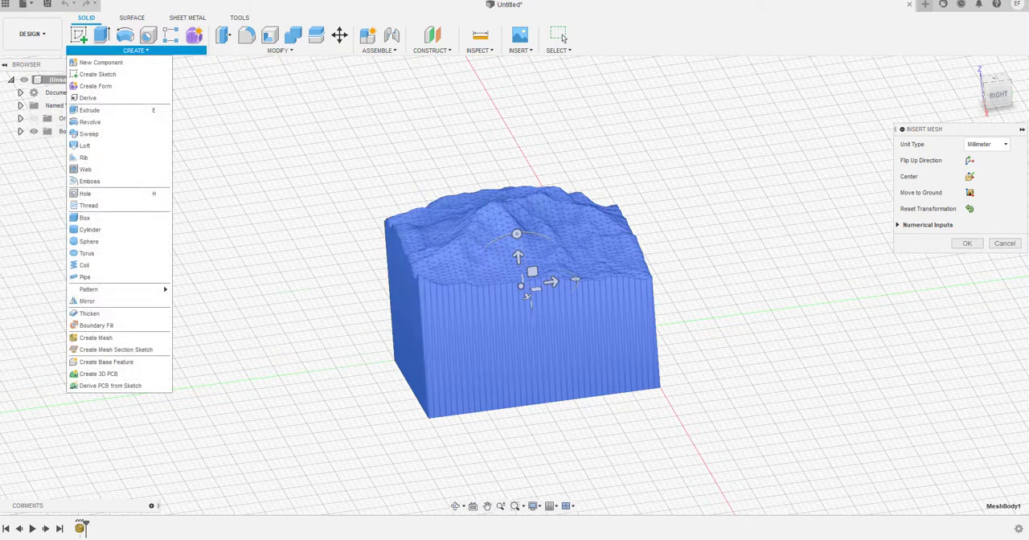
key("Escape")
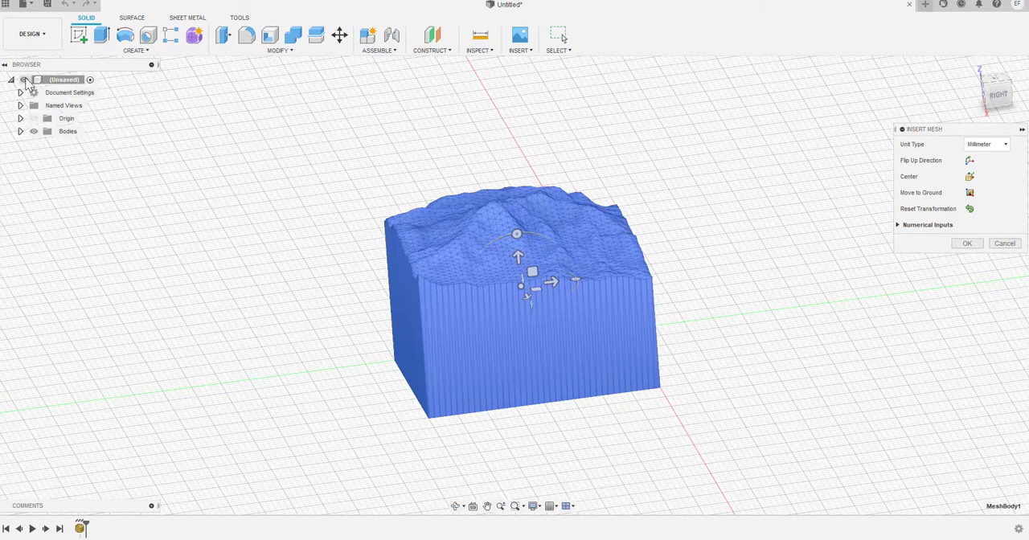
Turn off design history capture for the document and accept the removal of the timeline
right_click(90, 80)
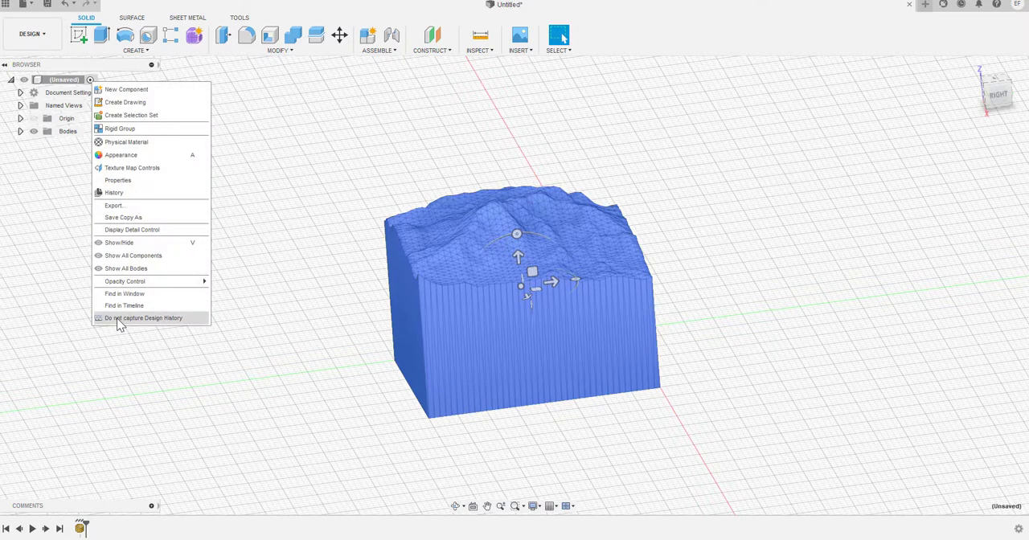
left_click(117, 317)
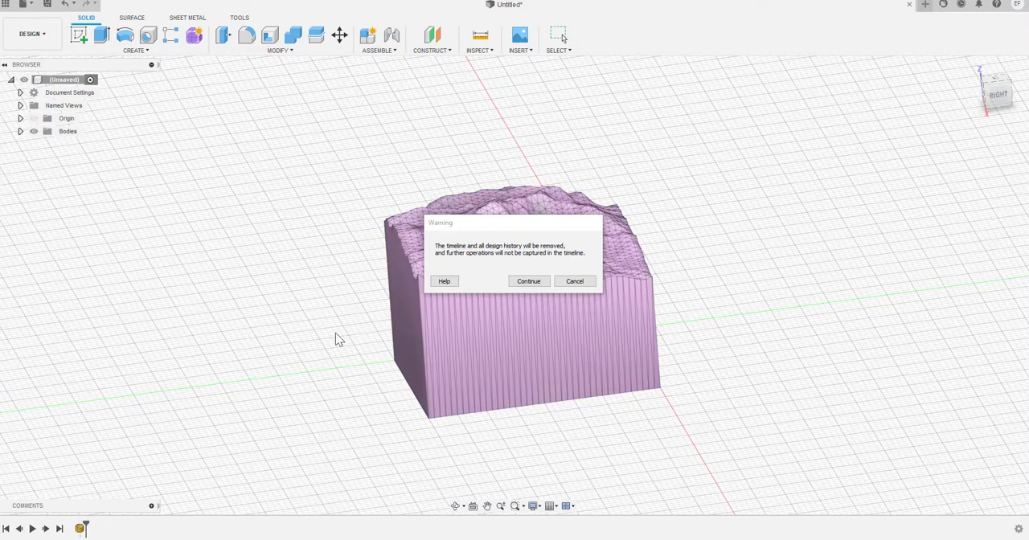
left_click(530, 283)
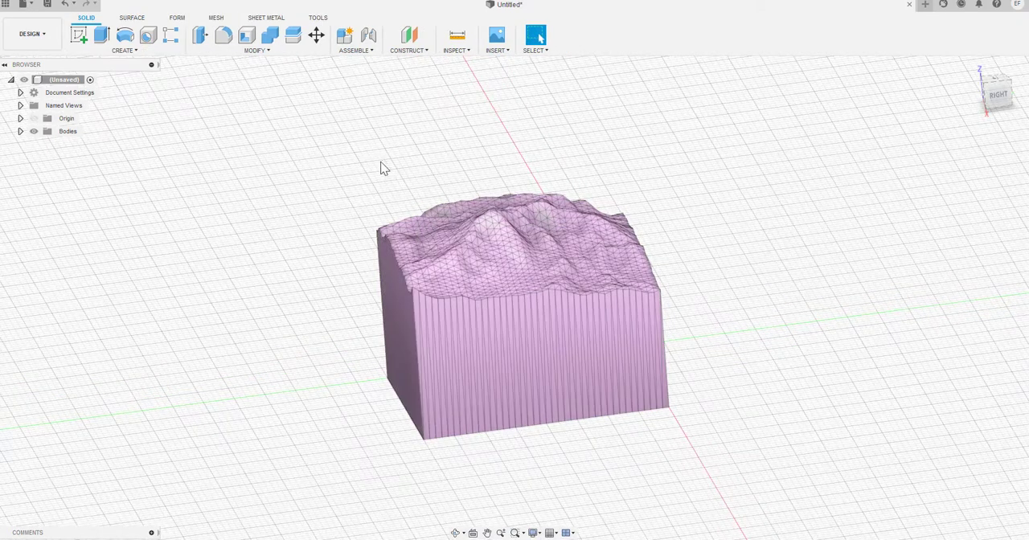
Convert the terrain mesh to a BRep with the New Body operation
left_click(266, 51)
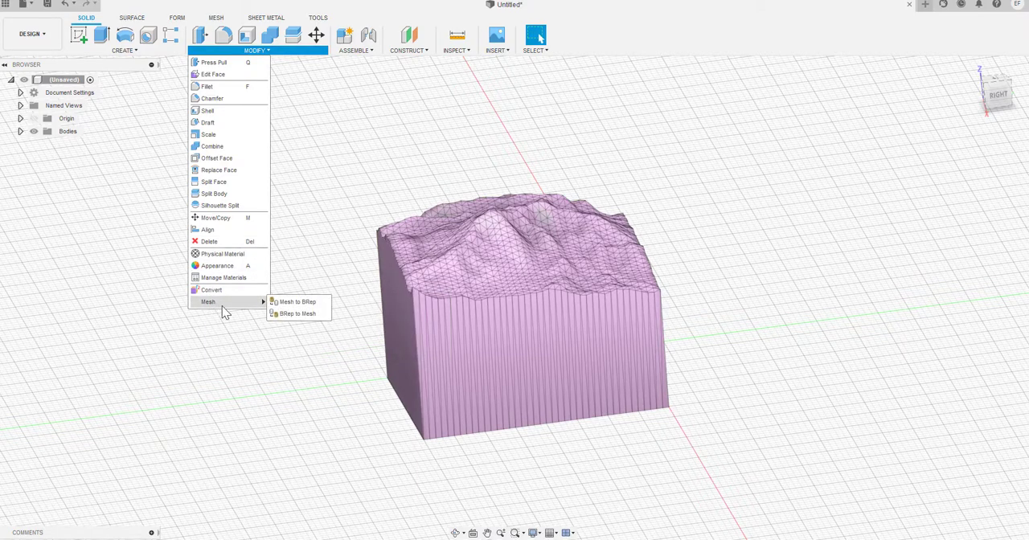
left_click(296, 302)
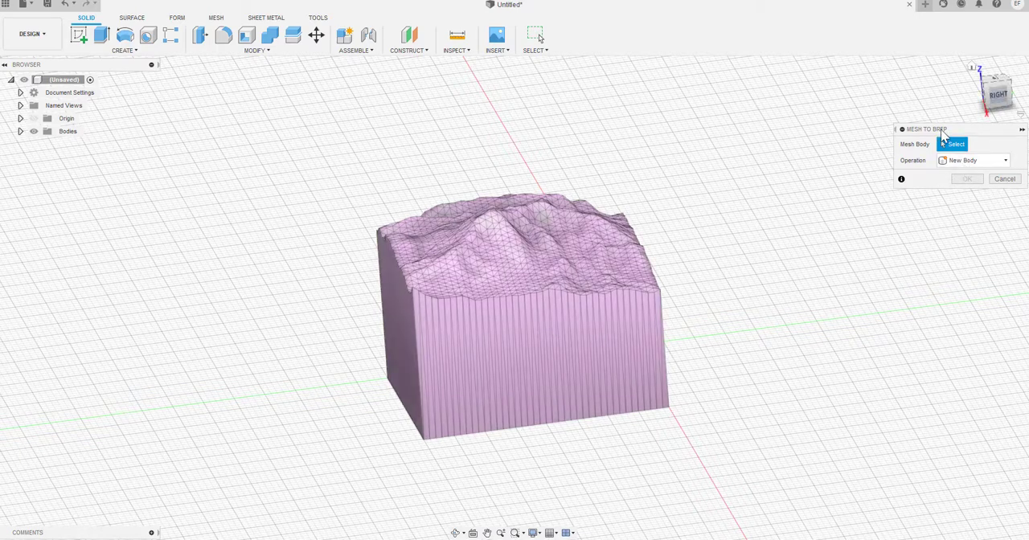
left_click(521, 366)
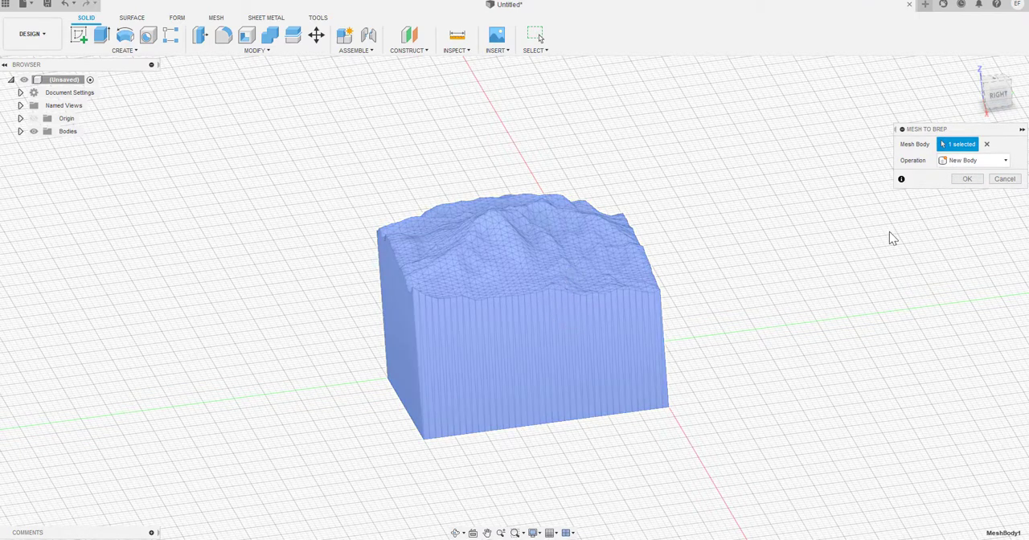
left_click(966, 178)
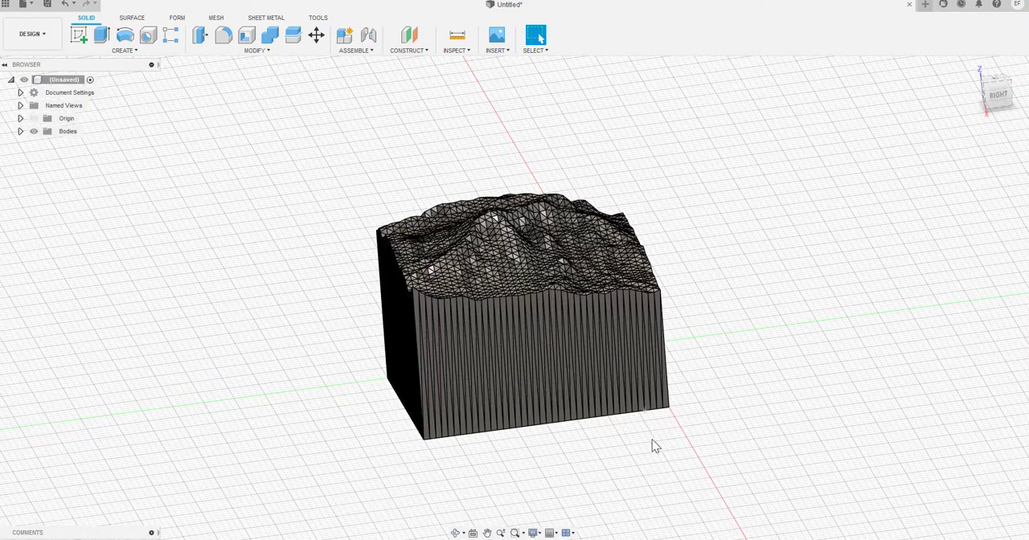
On the XY plane beneath the terrain block, sketch a rectangle about 35 by 45 mm enclosing its base and finish the sketch
middle_click_drag(622, 449, 617, 351, "shift")
middle_click_drag(841, 154, 858, 202, "shift")
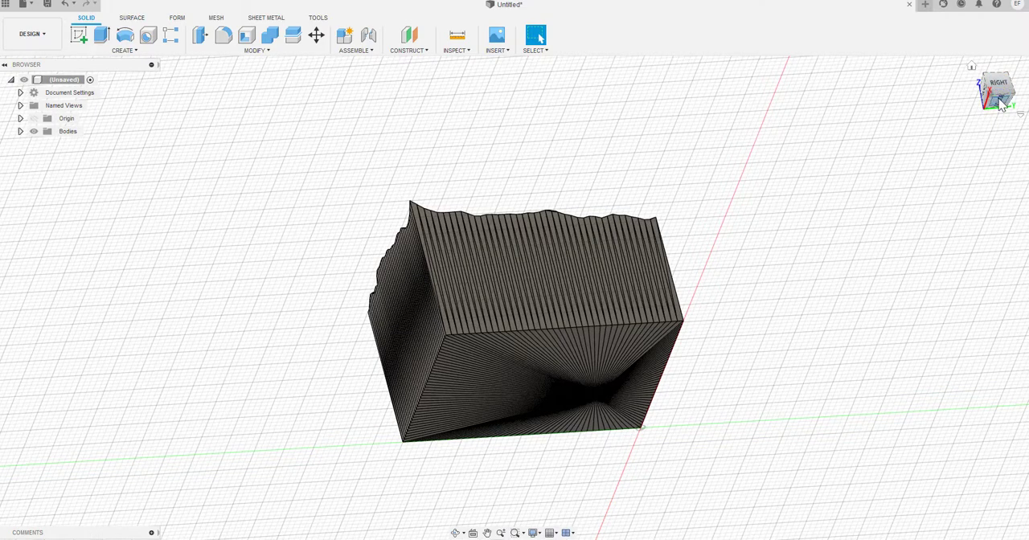
left_click(1001, 108)
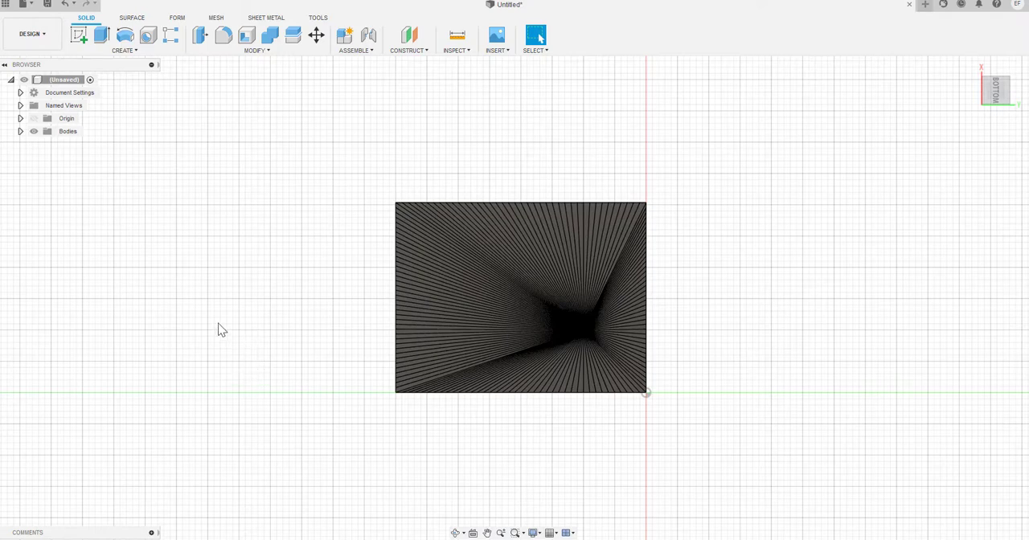
left_click(78, 37)
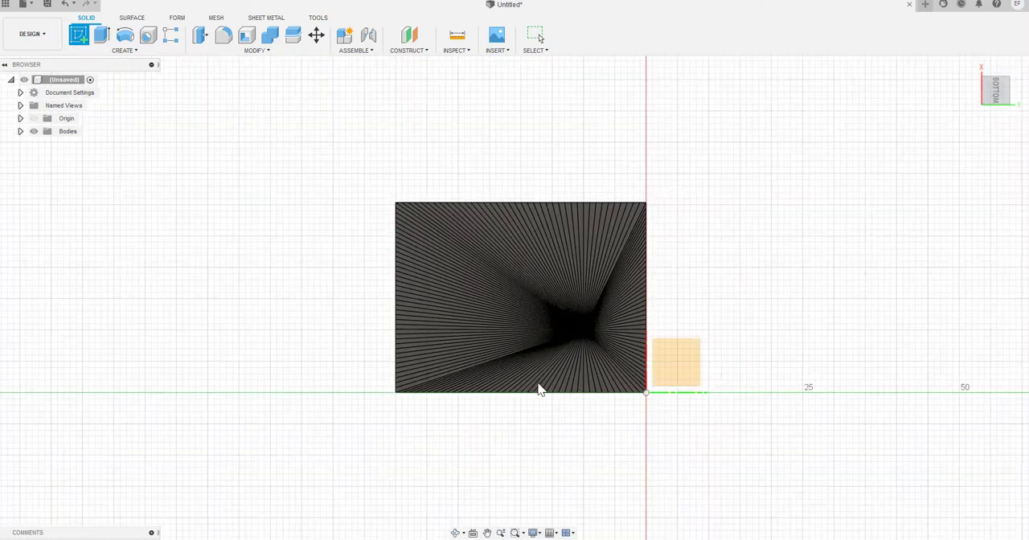
left_click(665, 370)
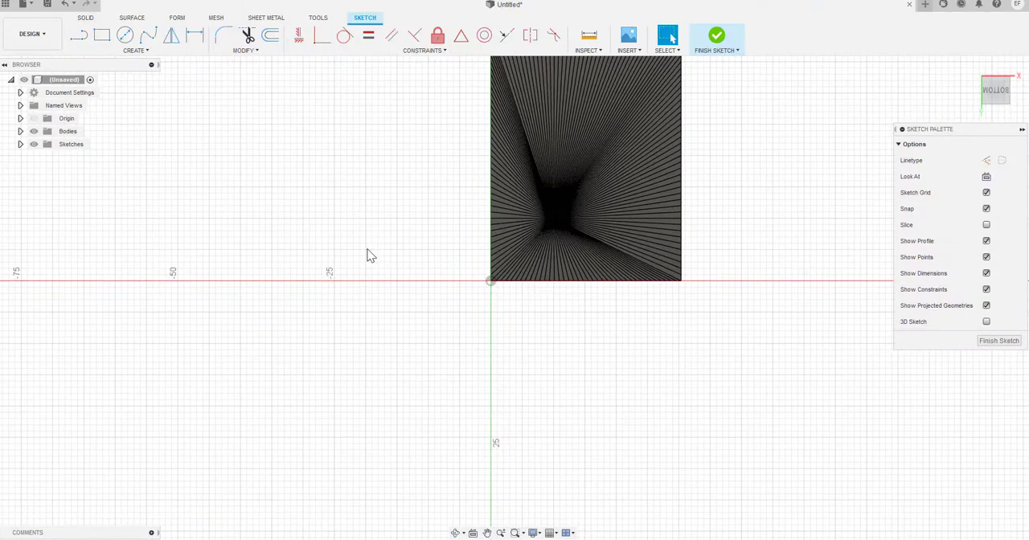
scroll(370, 251, "down", 3)
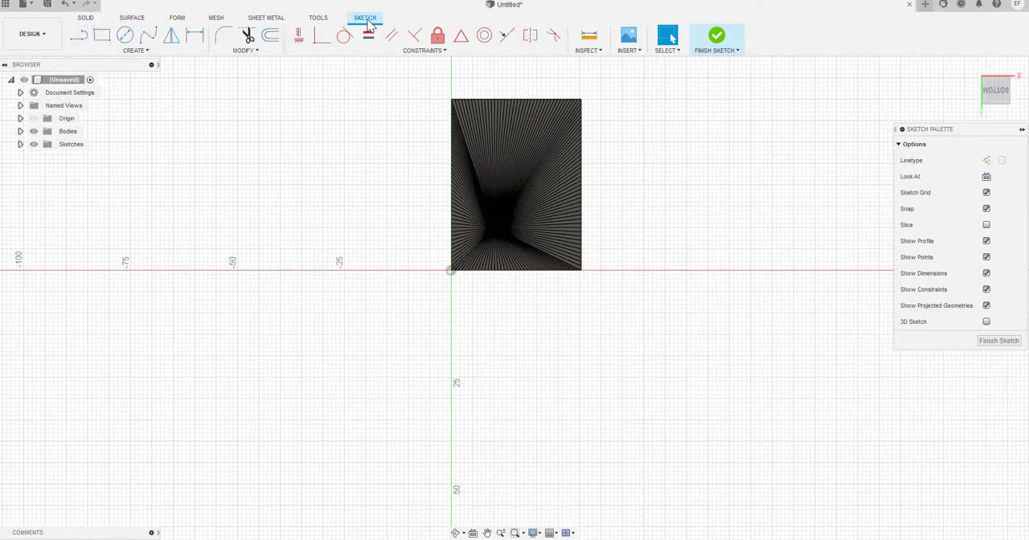
left_click(101, 37)
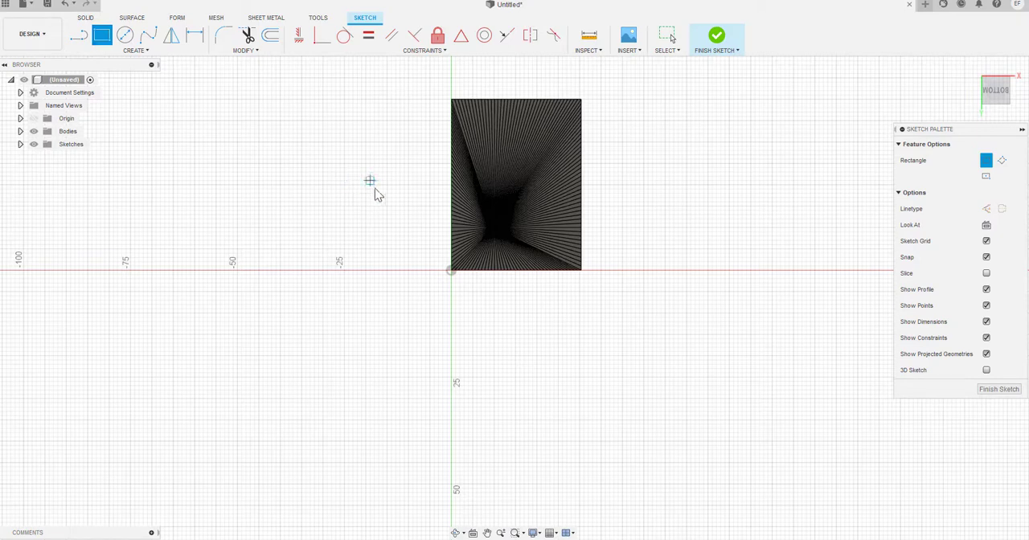
left_click(443, 282)
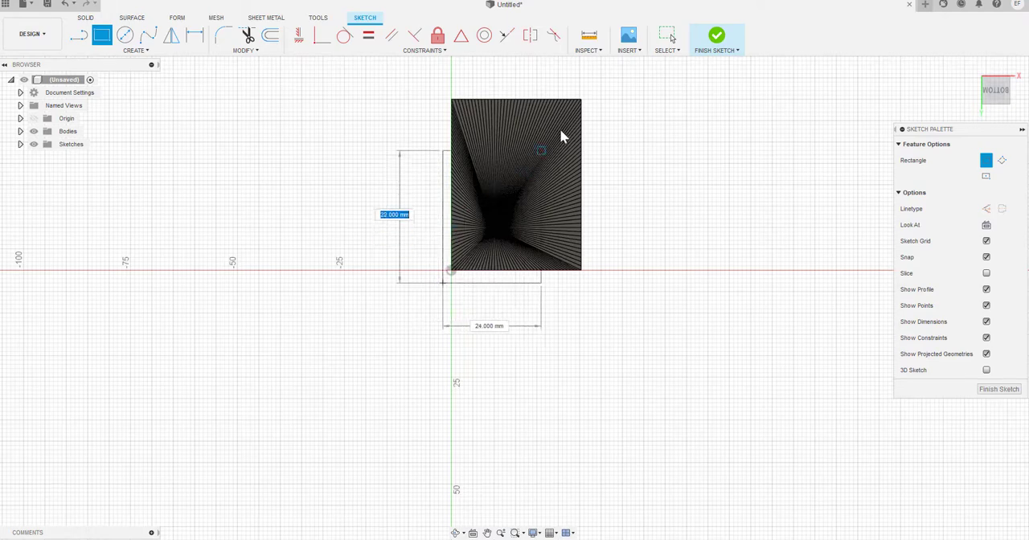
left_click(593, 91)
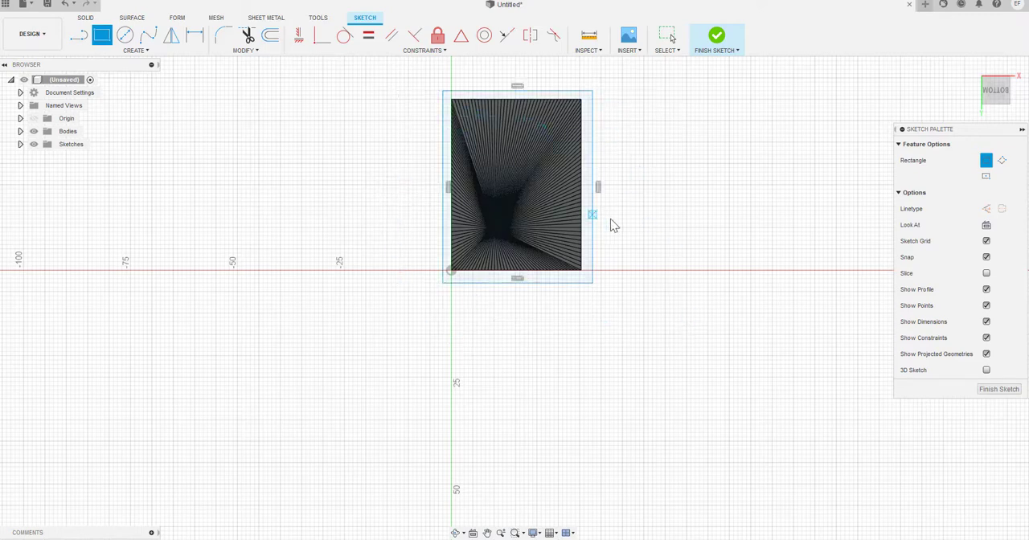
left_click(715, 40)
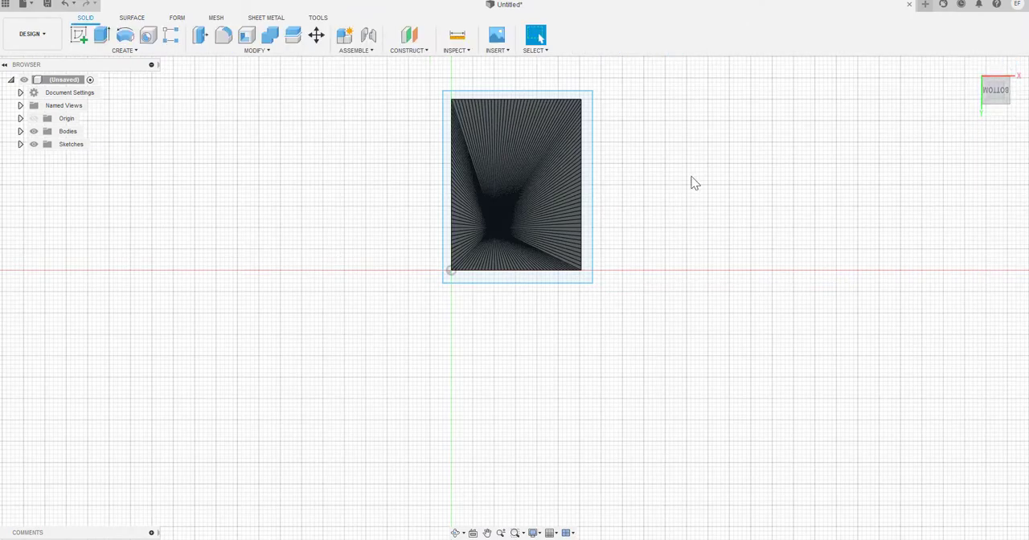
Cut away the lower part of the terrain block by extruding the rectangle profile 18 mm upward through the body
mouse_move(670, 150)
middle_mouse_down("shift")
mouse_move(665, 185)
mouse_move(691, 225)
mouse_move(675, 252)
mouse_move(658, 234)
mouse_move(678, 192)
mouse_move(661, 166)
mouse_move(627, 225)
middle_mouse_up("shift")
middle_click_drag(294, 155, 450, 266, "shift")
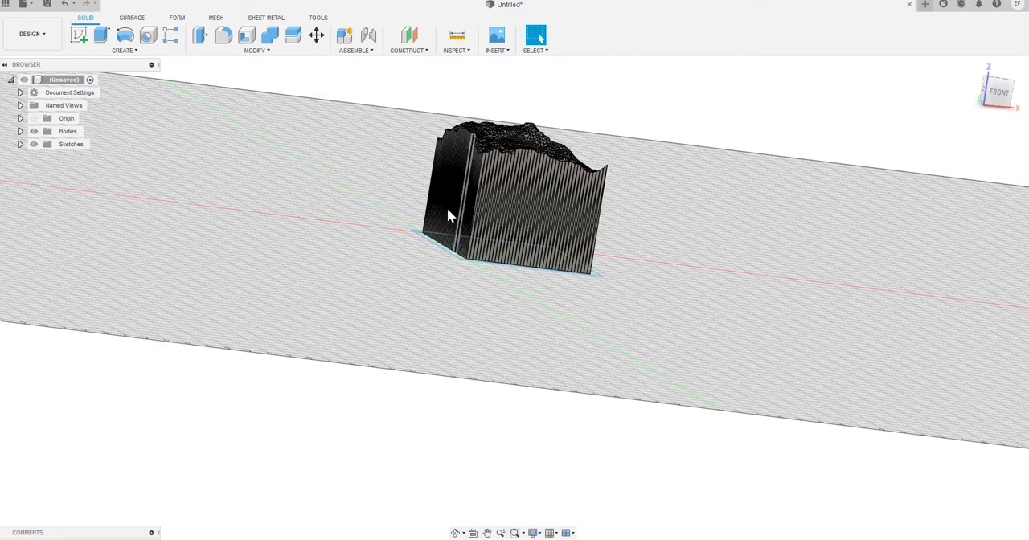
middle_click_drag(679, 137, 634, 152, "shift")
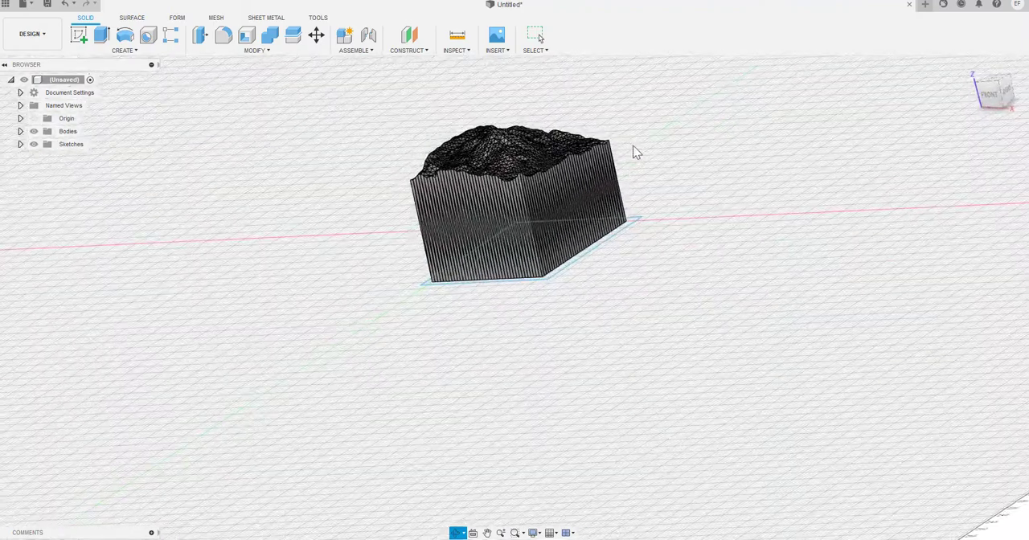
left_click(200, 37)
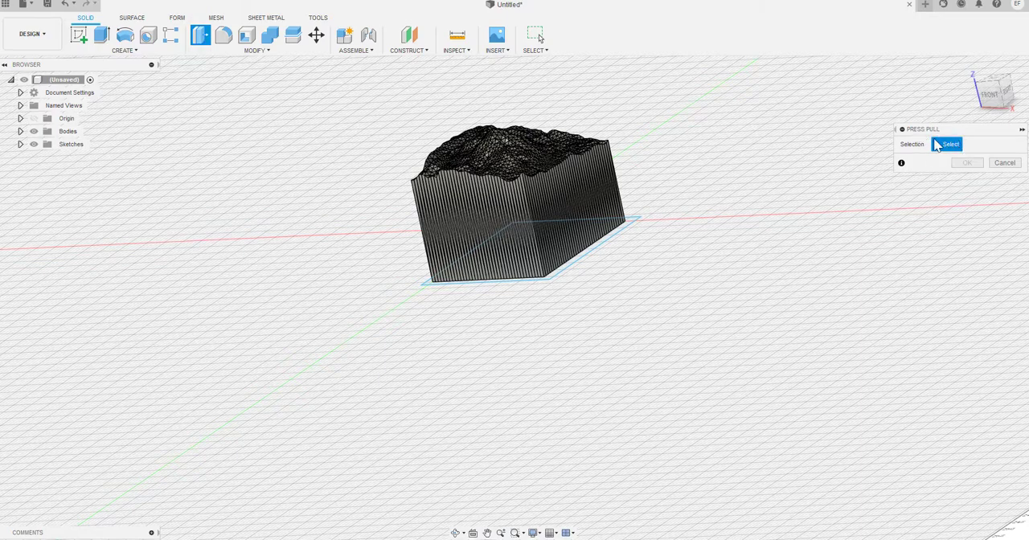
middle_click_drag(753, 287, 645, 253, "shift")
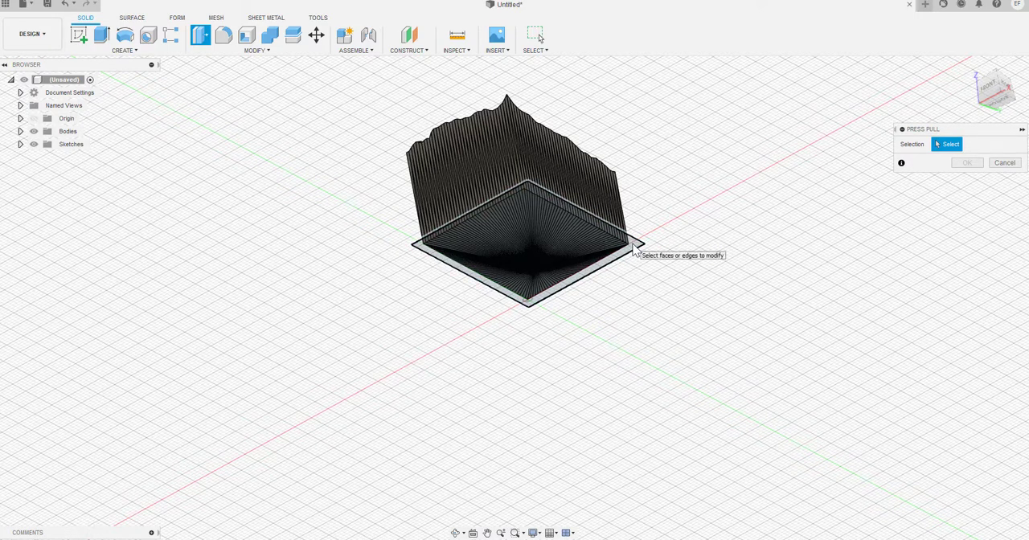
left_click(633, 248)
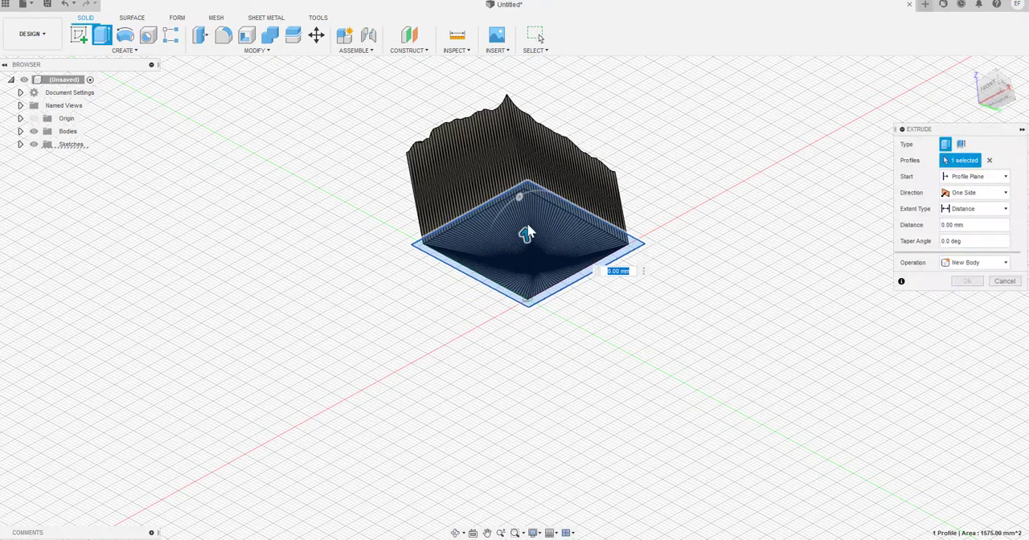
middle_click_drag(776, 202, 766, 228, "shift")
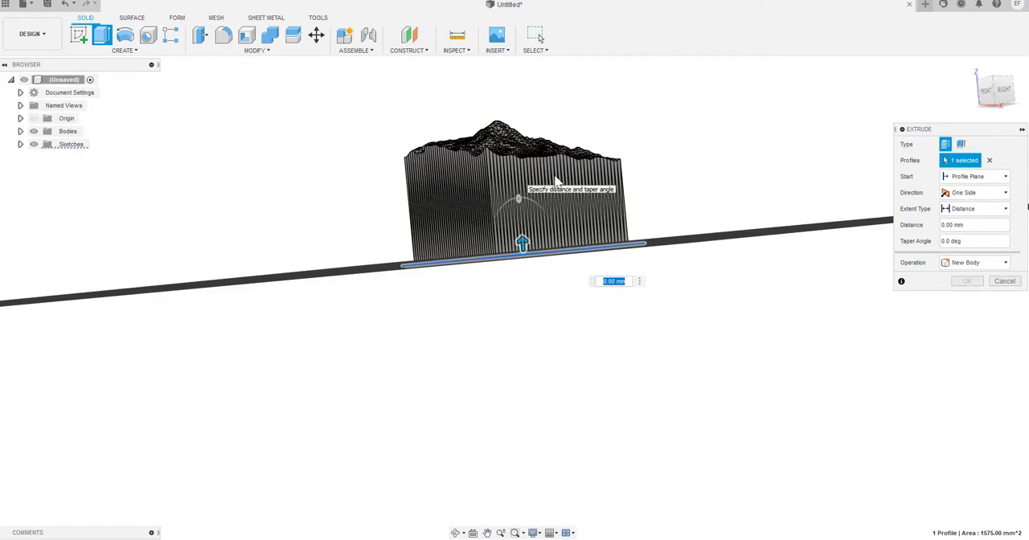
left_click(963, 227)
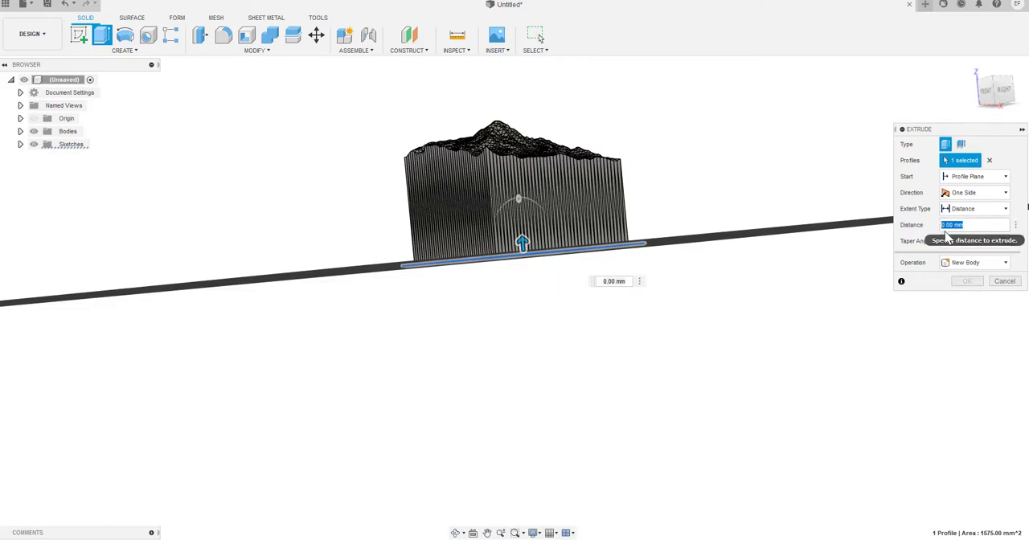
type("18")
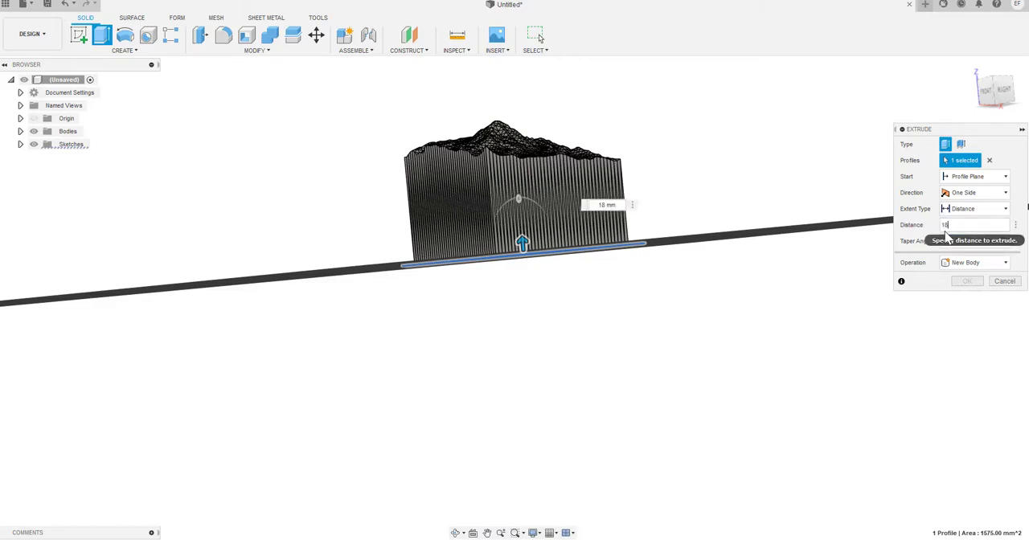
middle_click_drag(763, 167, 716, 209, "shift")
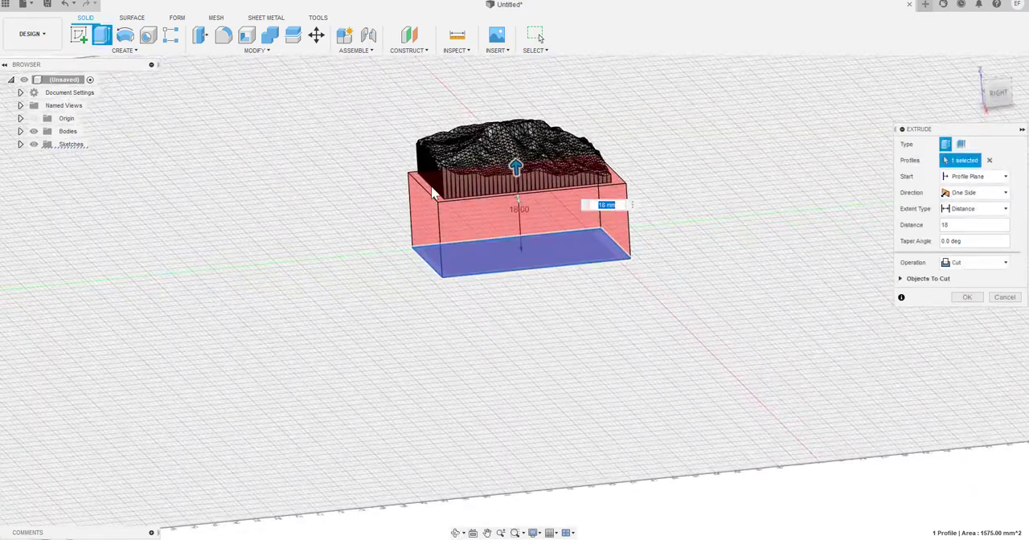
middle_click_drag(553, 323, 520, 209, "shift")
scroll(519, 209, "up", 10)
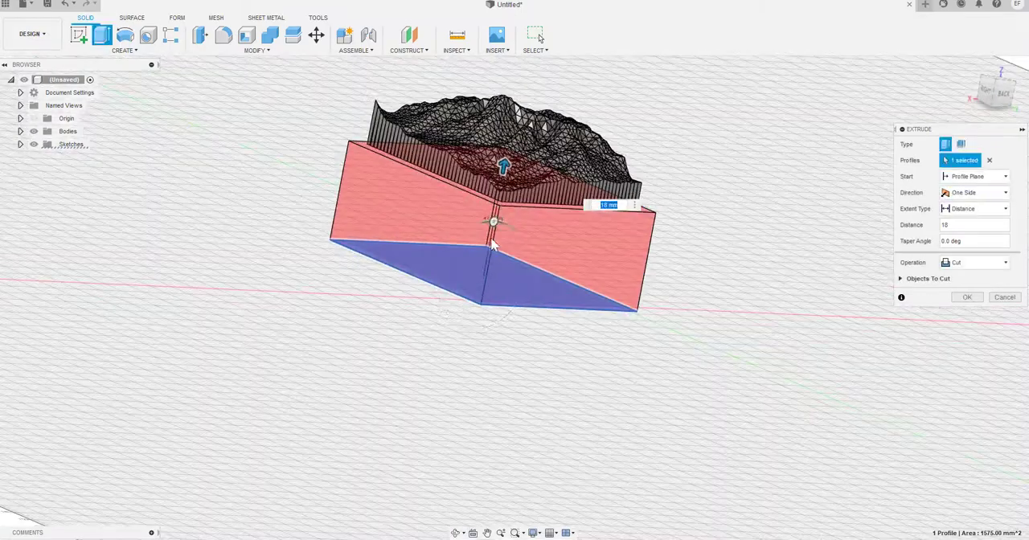
scroll(518, 201, "down", 8)
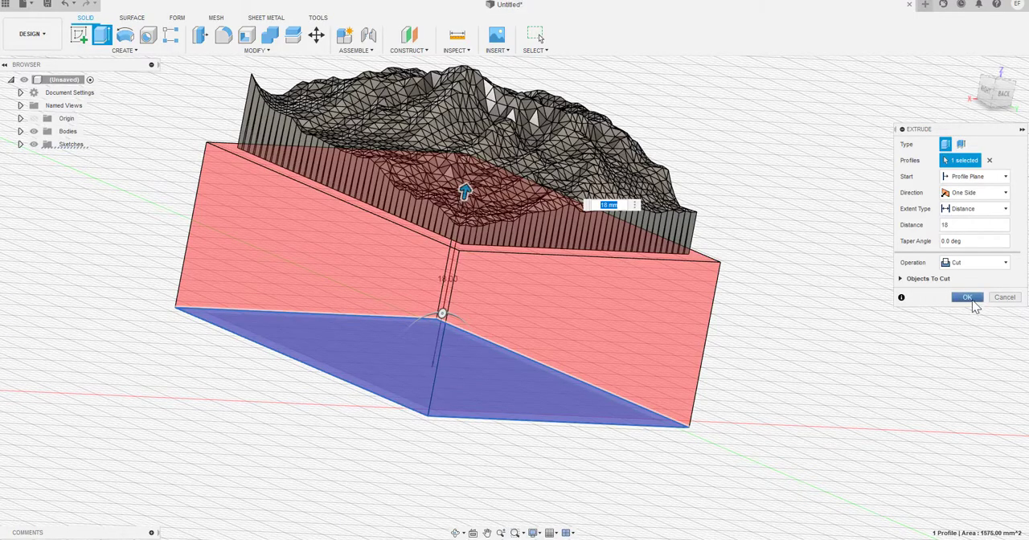
left_click(967, 298)
Convert the trimmed terrain body from BRep to Mesh as a New Body with High refinement
middle_click_drag(847, 269, 842, 292, "shift")
scroll(638, 247, "up", 3)
scroll(612, 242, "down", 3)
scroll(593, 207, "down", 3)
mouse_move(598, 280)
middle_mouse_down("shift")
mouse_move(597, 265)
mouse_move(606, 268)
mouse_move(595, 277)
middle_mouse_up("shift")
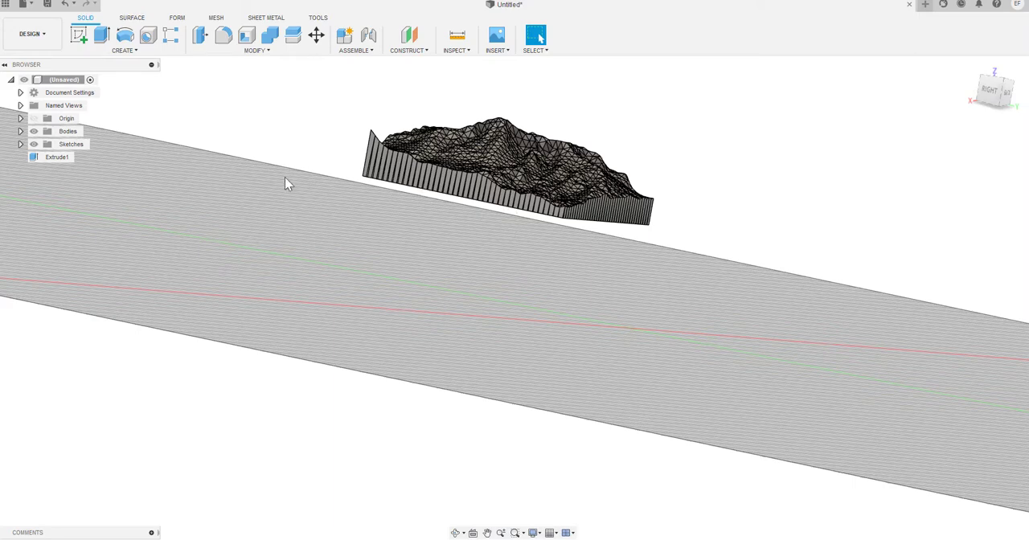
left_click(259, 51)
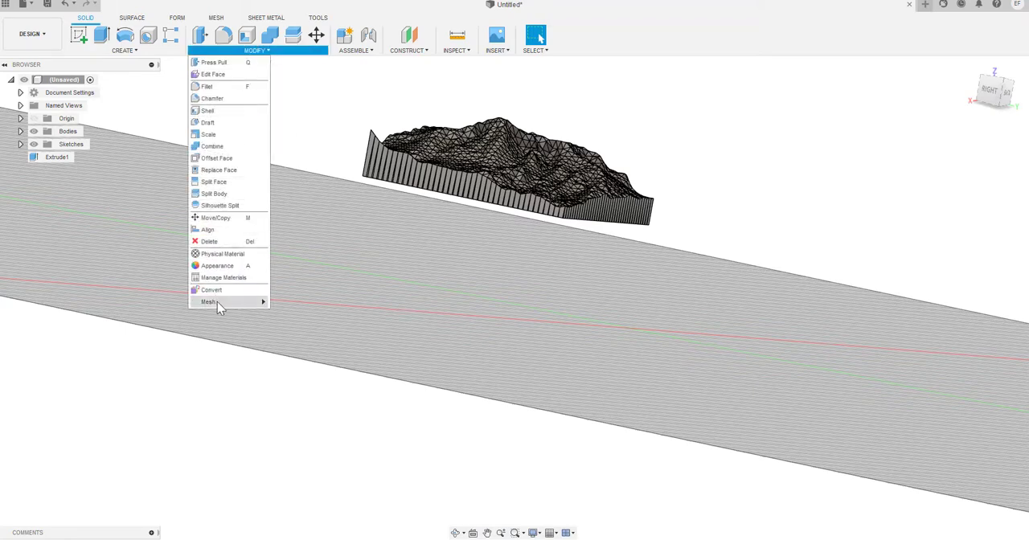
mouse_move(216, 302)
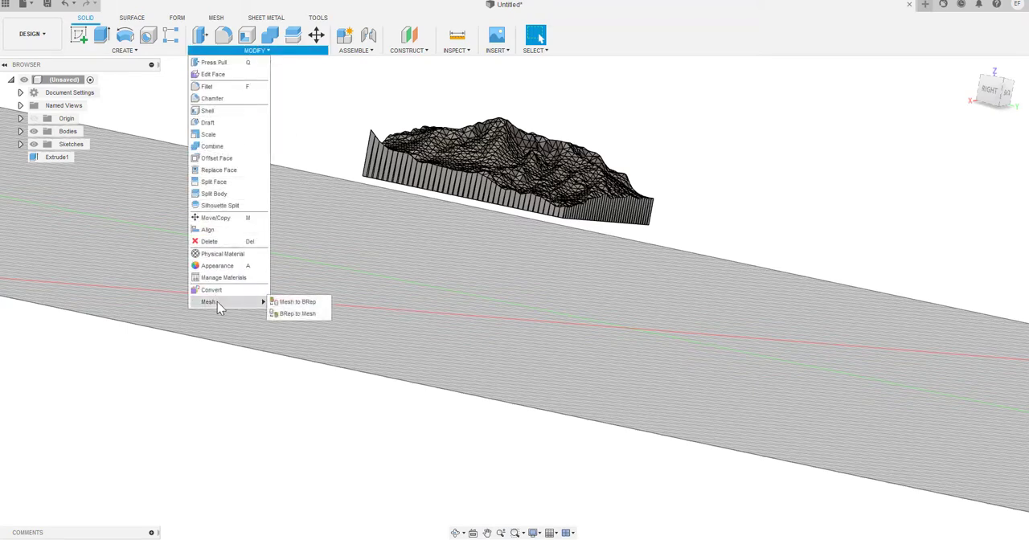
left_click(299, 314)
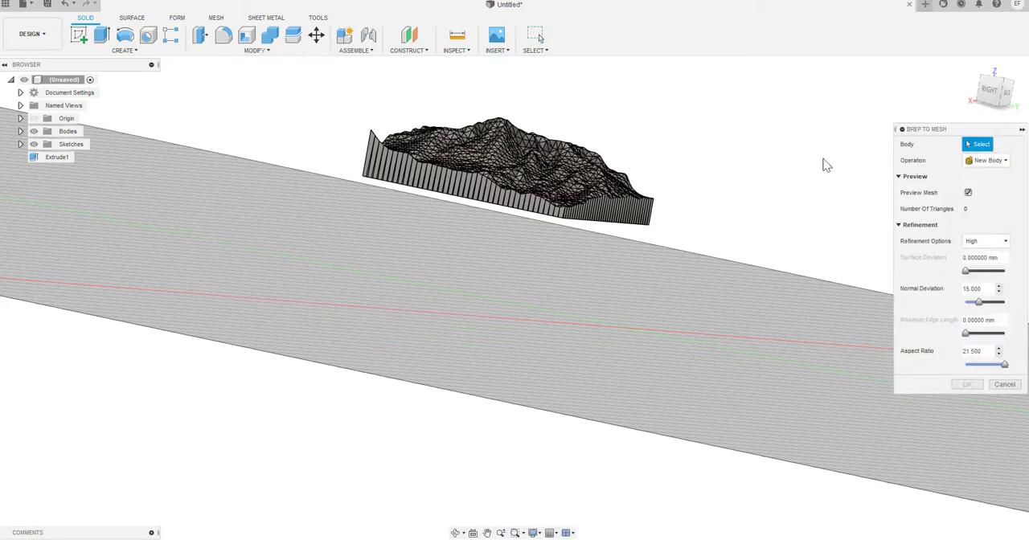
left_click(536, 205)
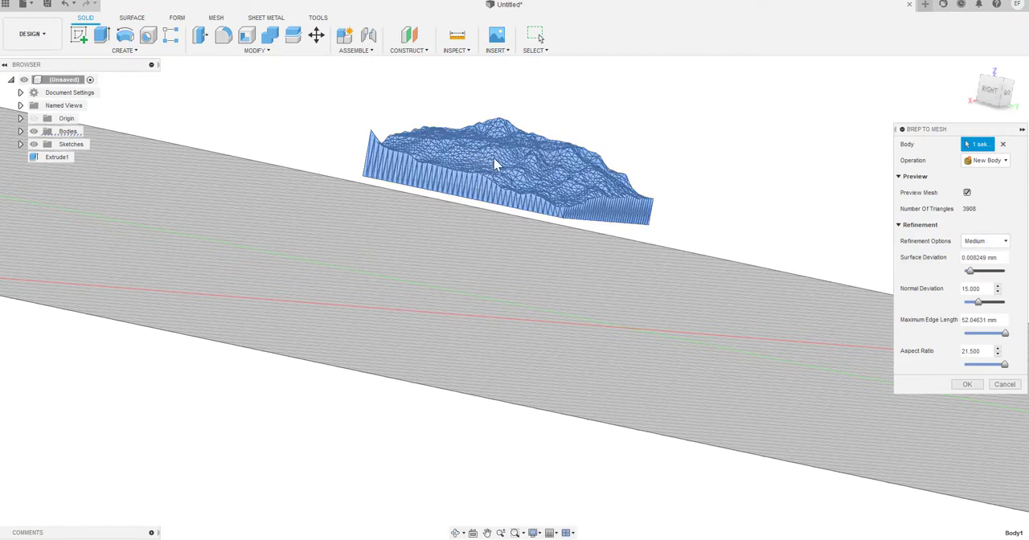
left_click(982, 241)
left_click(981, 255)
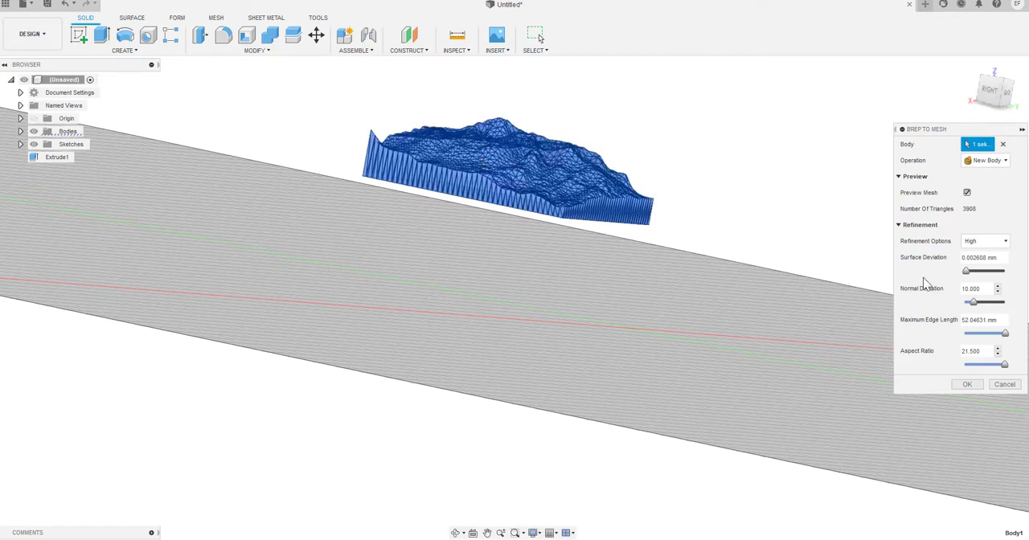
left_click(968, 384)
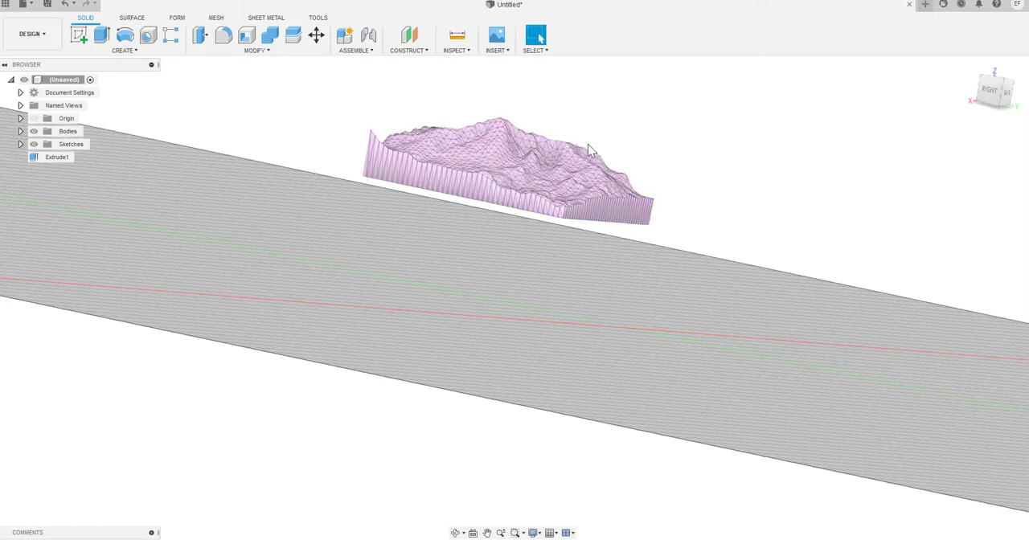
Switch to the web browser and open the Autodesk Knowledge Network page for Slicer for Fusion 360 from the Google results
scroll(630, 154, "down", 3)
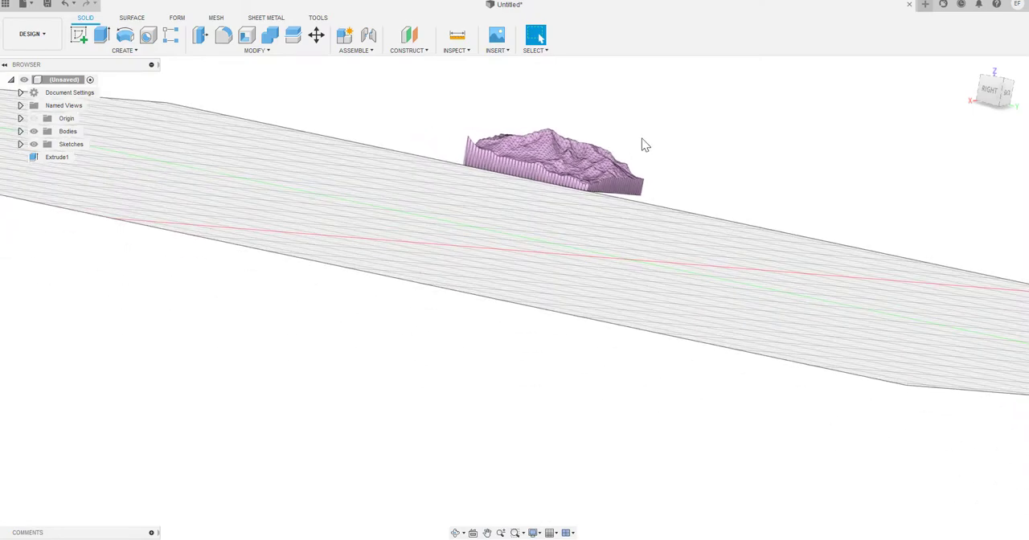
middle_click_drag(643, 142, 622, 134, "shift")
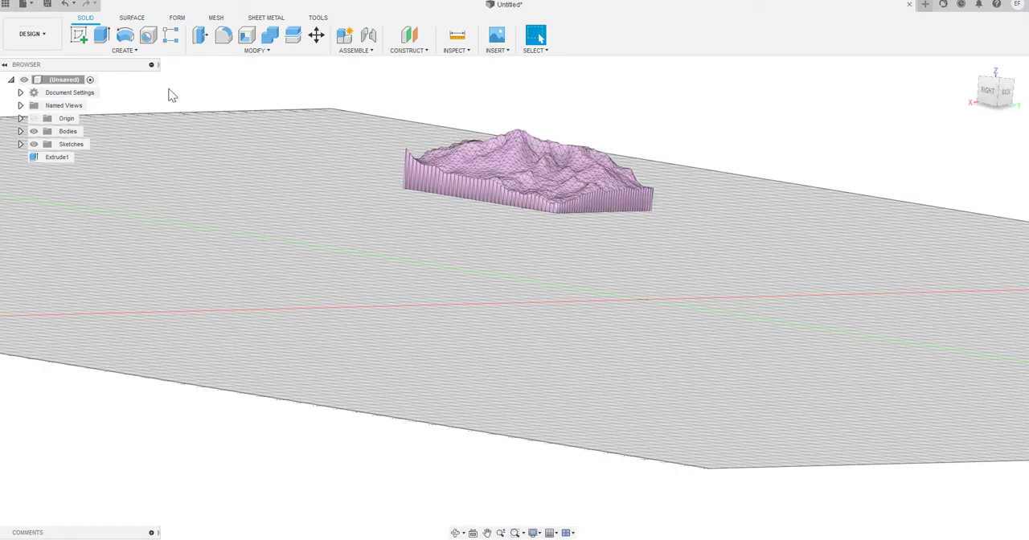
left_click(324, 17)
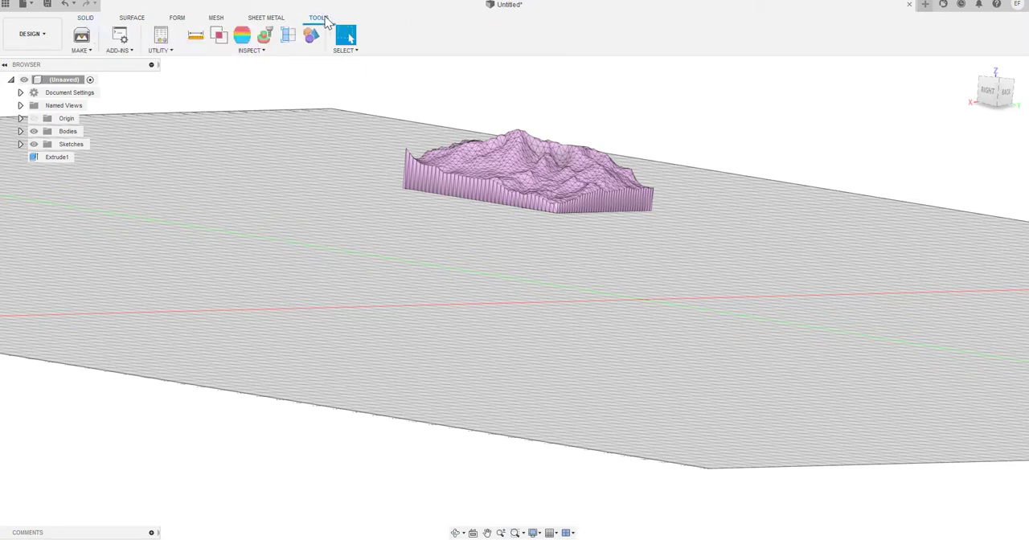
left_click(89, 51)
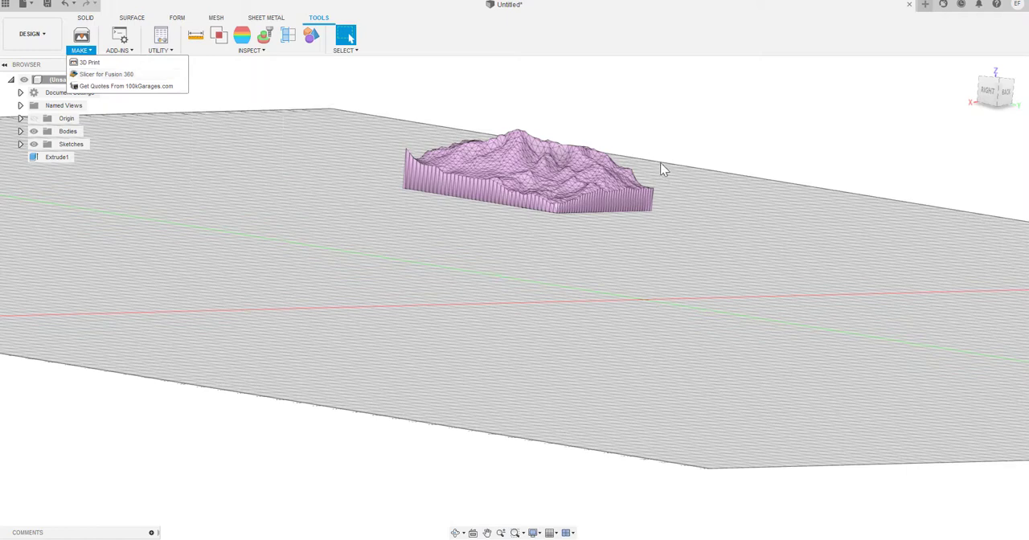
left_click(635, 14)
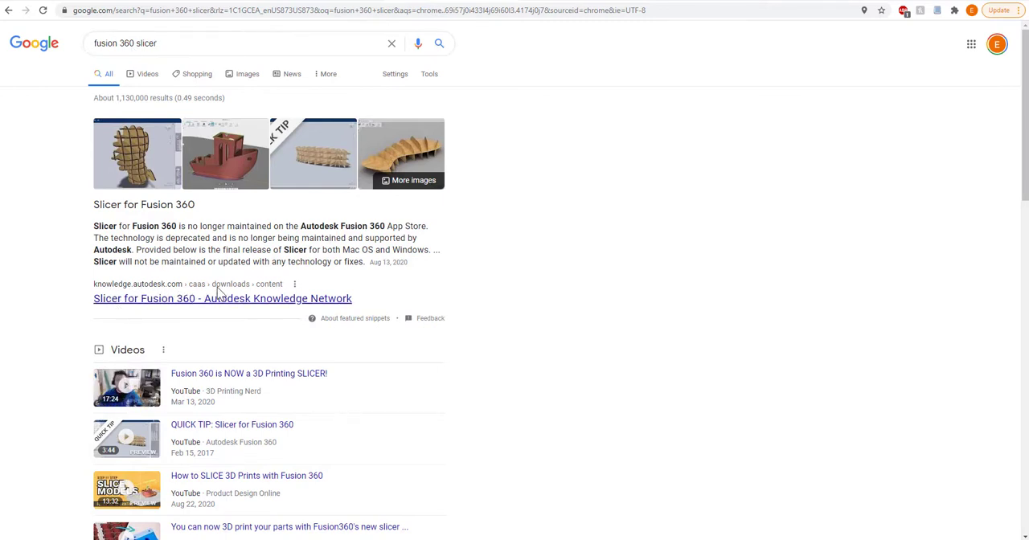
left_click(178, 301)
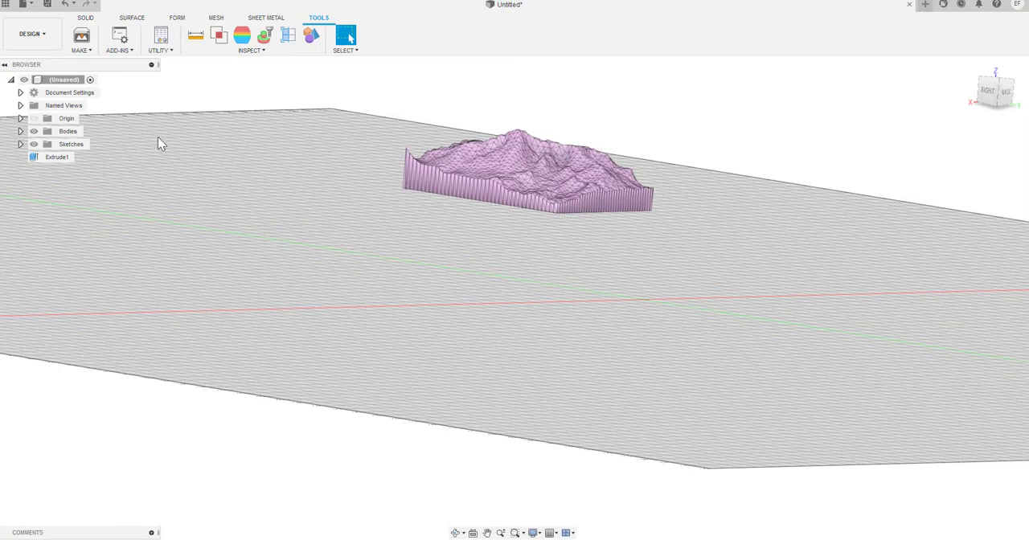
Send the terrain body to Slicer for Fusion 360 with High refinement
left_click(91, 50)
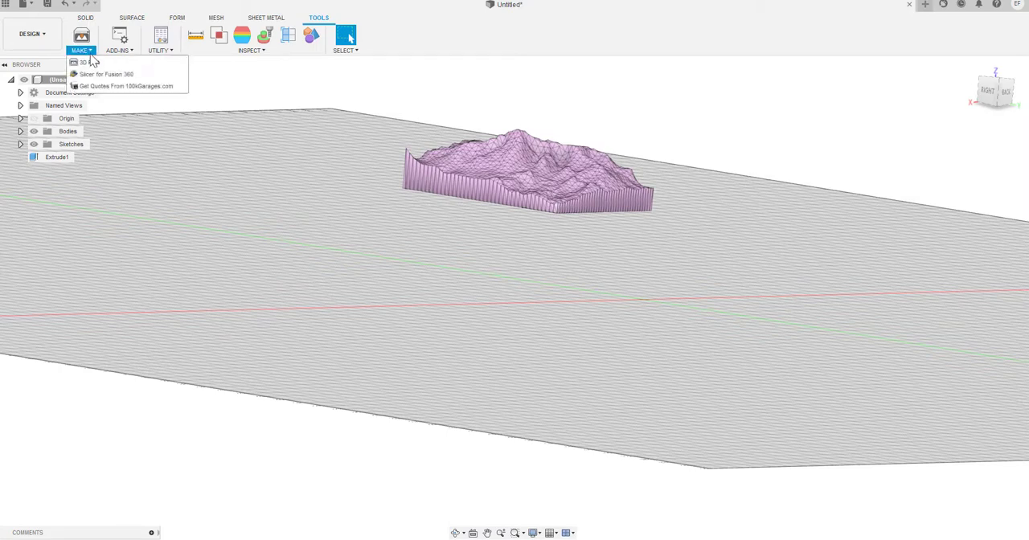
left_click(90, 72)
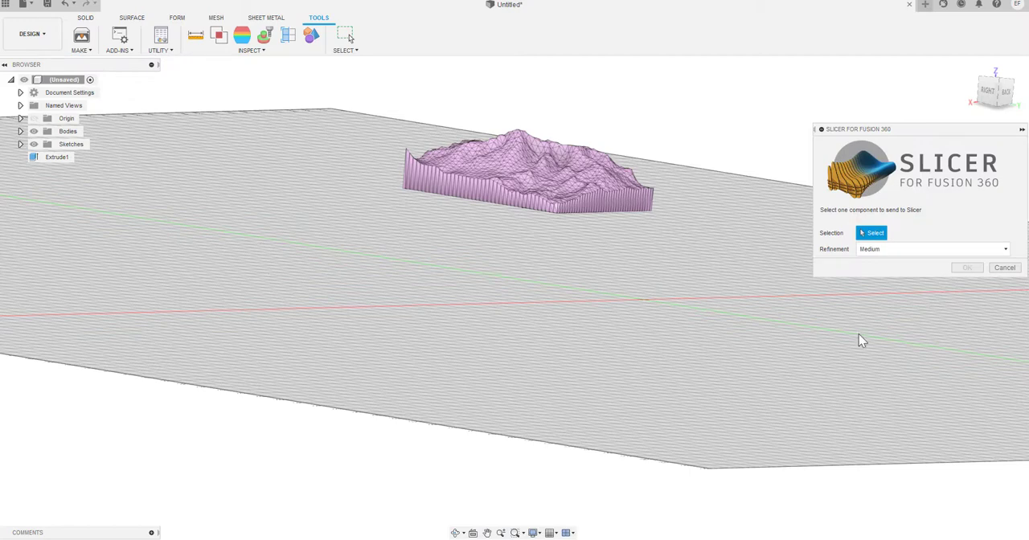
left_click(570, 193)
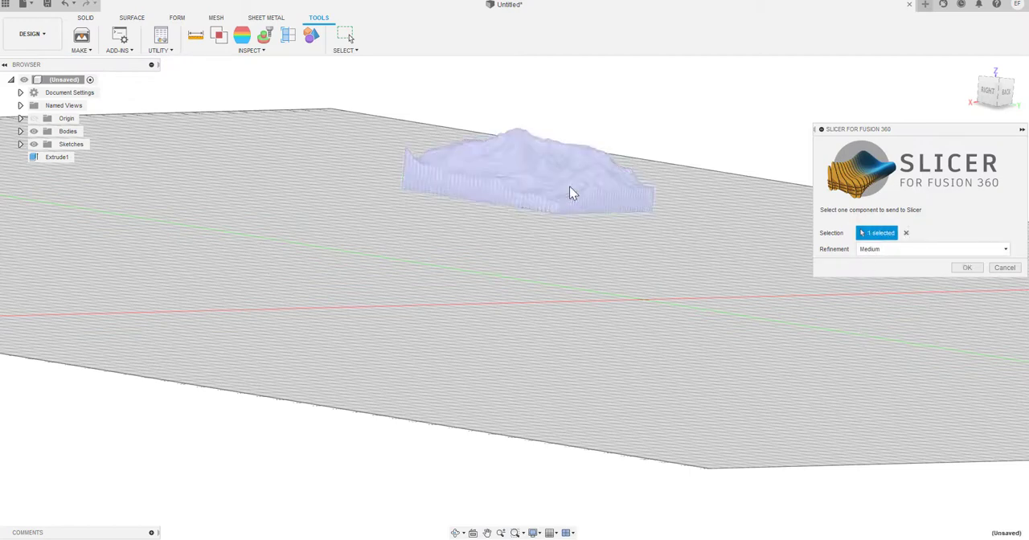
left_click(905, 248)
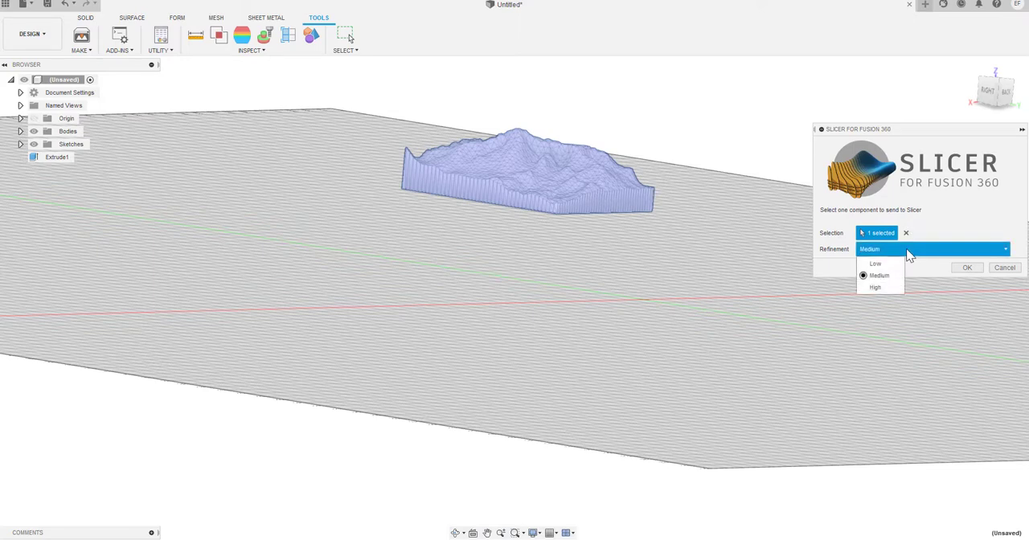
left_click(872, 288)
left_click(964, 268)
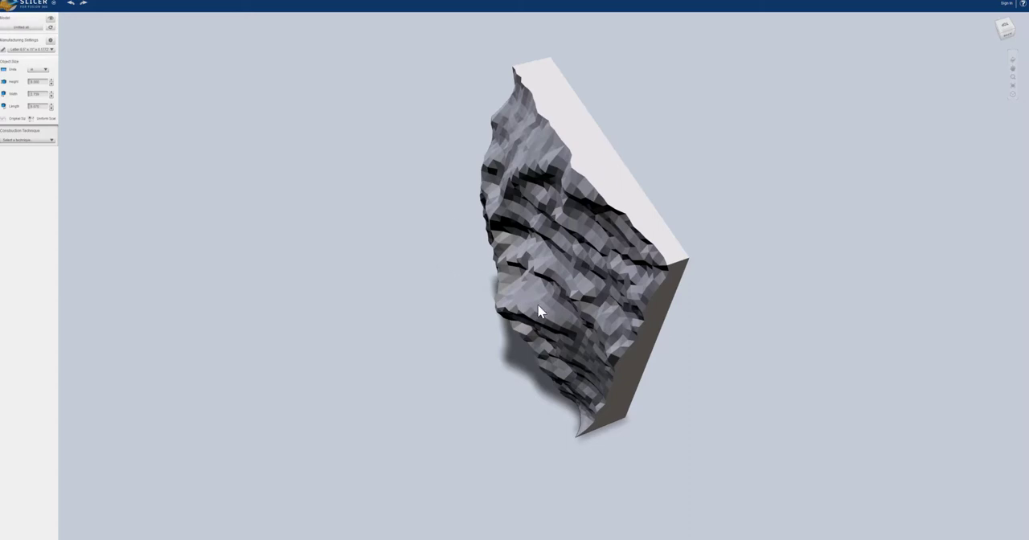
Open the manufacturing settings and select the custom 1/8" wood 12x12" preset in the material list
left_click(45, 2)
left_click(3, 49)
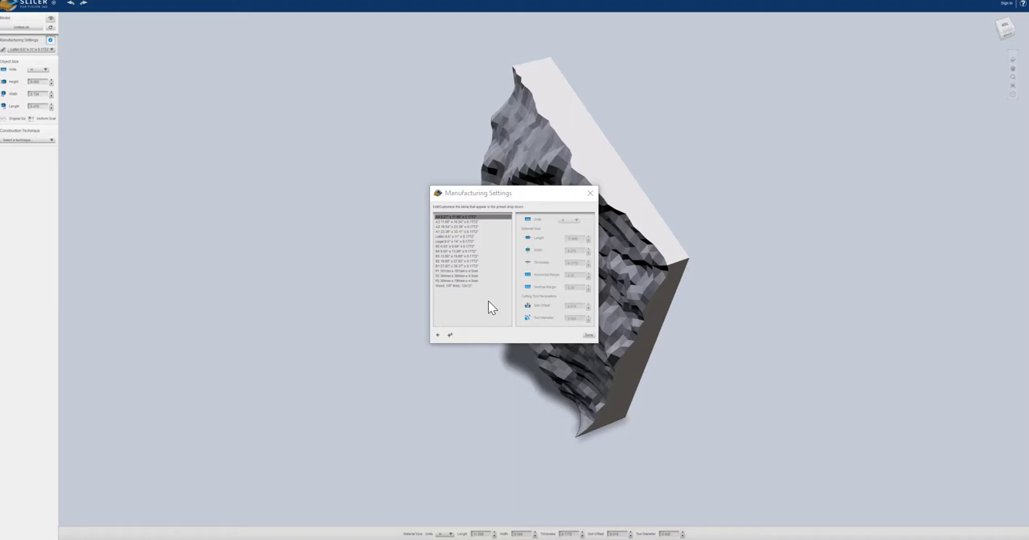
left_click(448, 286)
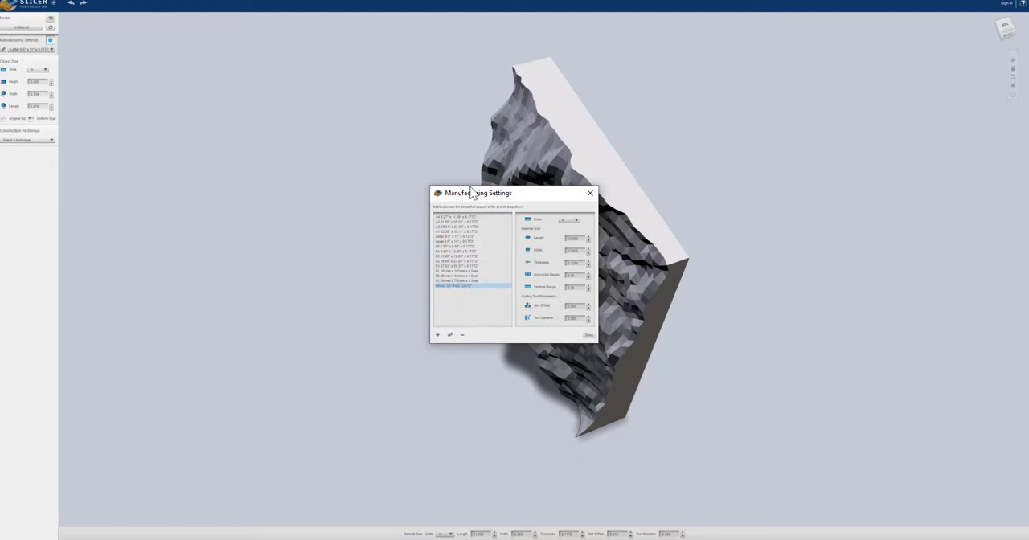
left_click_drag(475, 193, 400, 124)
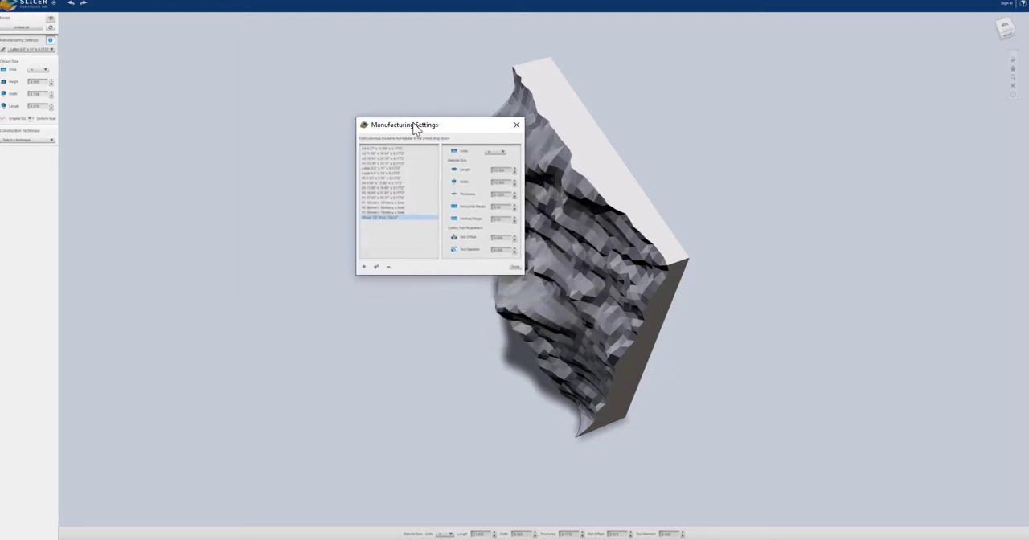
left_click(374, 208)
left_click(386, 177)
left_click(394, 207)
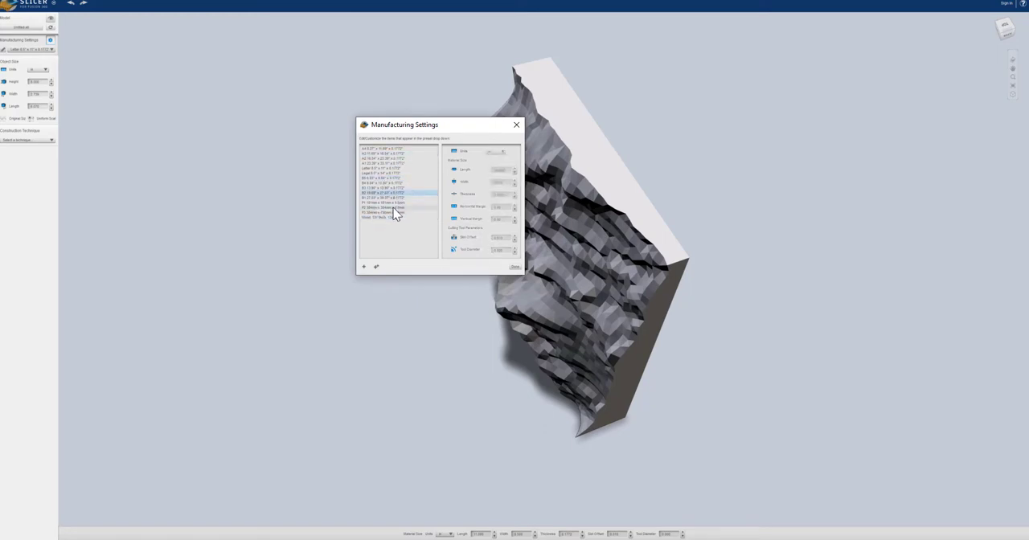
left_click(396, 217)
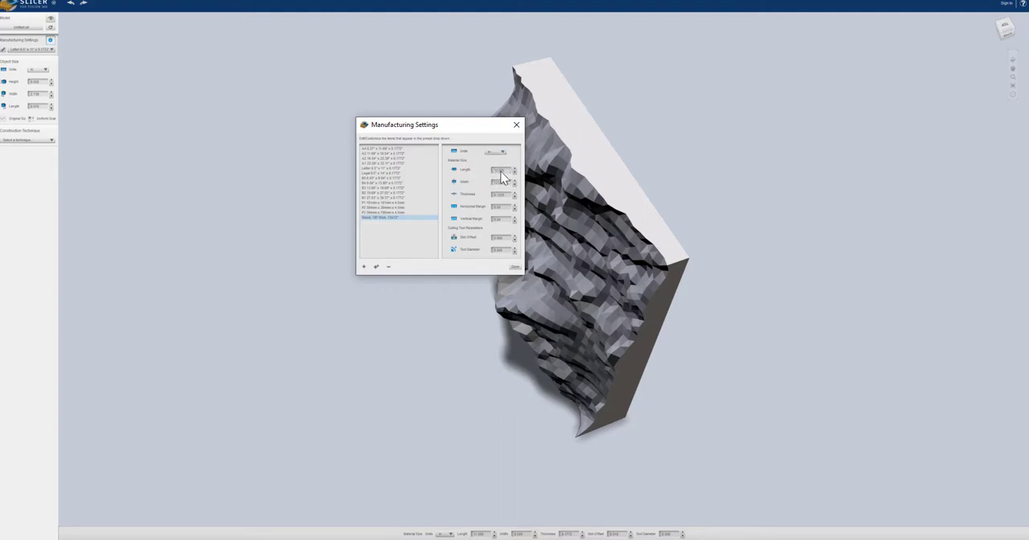
Check the wood preset's length, width, vertical margin, slot offset and tool diameter, then finish the manufacturing settings
left_click(498, 171)
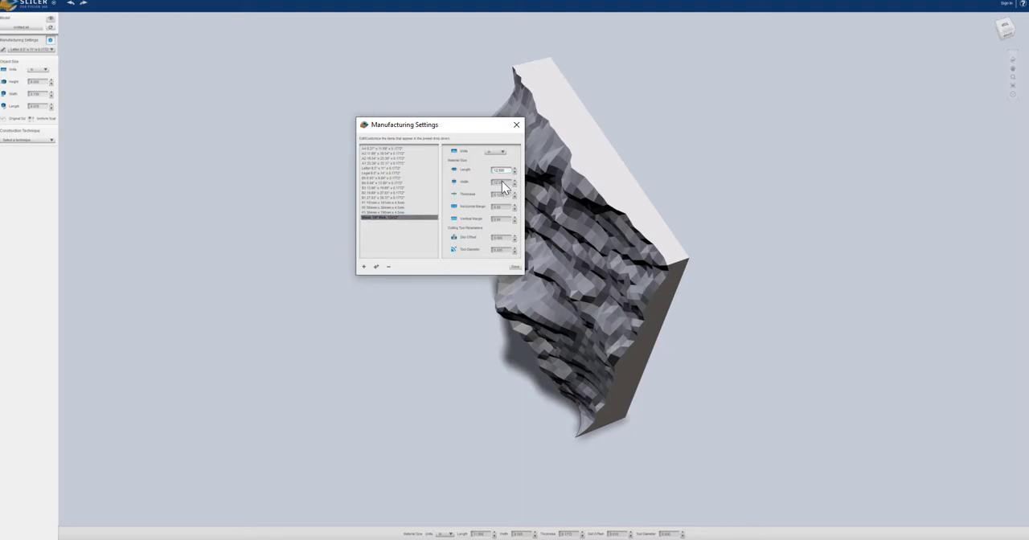
left_click(502, 183)
left_click(496, 219)
left_click(502, 238)
left_click(496, 238)
left_click(498, 237)
left_click(501, 251)
left_click(514, 267)
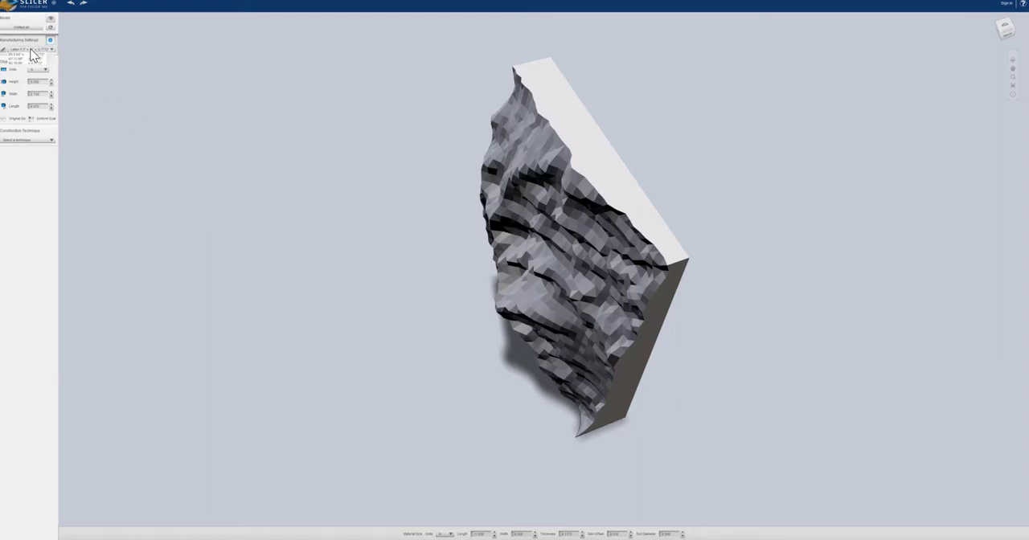
Assign the 1/8" wood 12x12" preset as the model's sheet material
left_click(35, 49)
scroll(37, 84, "down", 2)
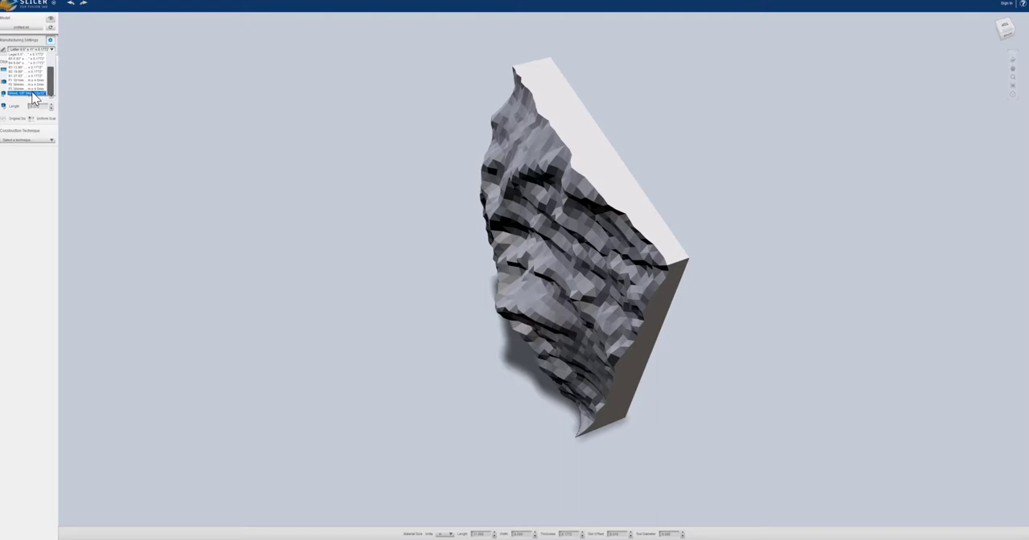
left_click(33, 94)
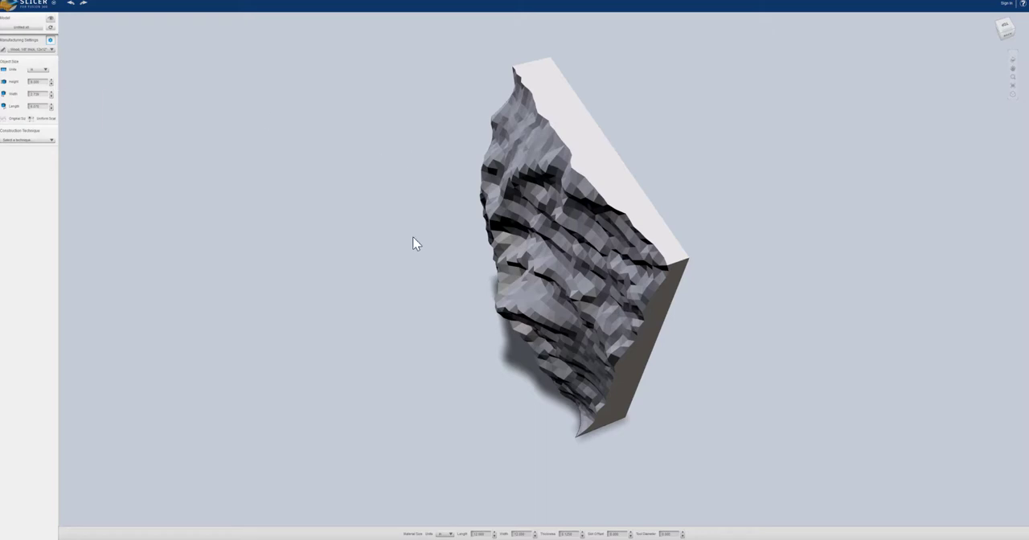
Set the terrain model's object height to 10 in with uniform scaling
left_click_drag(413, 236, 247, 320)
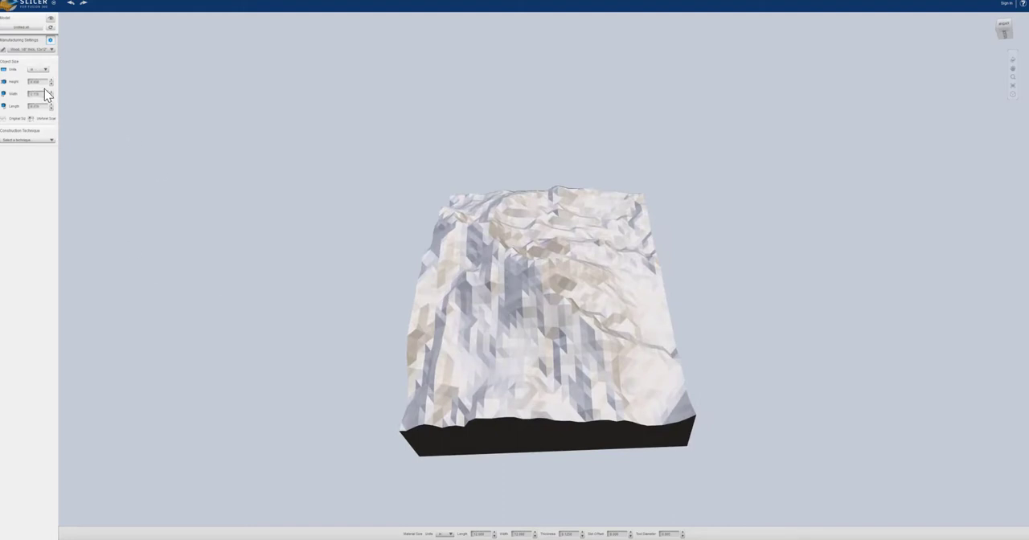
left_click_drag(45, 81, 8, 81)
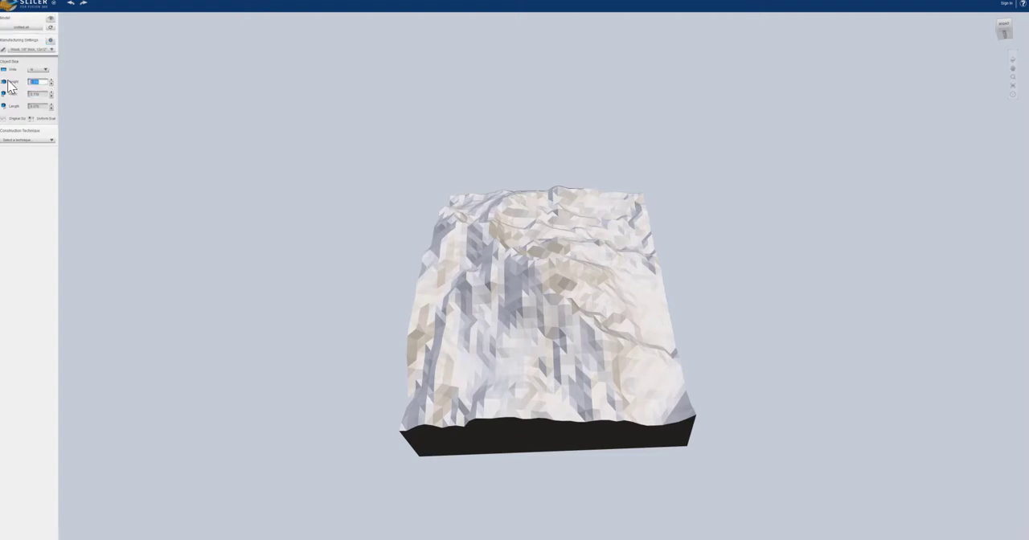
type("10")
left_click(42, 95)
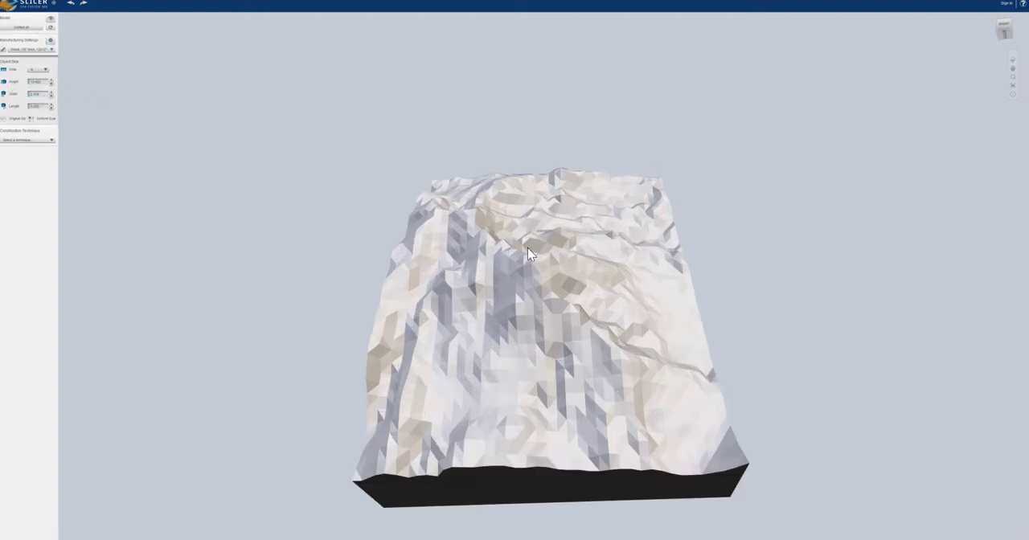
scroll(527, 246, "down", 3)
scroll(526, 246, "down", 2)
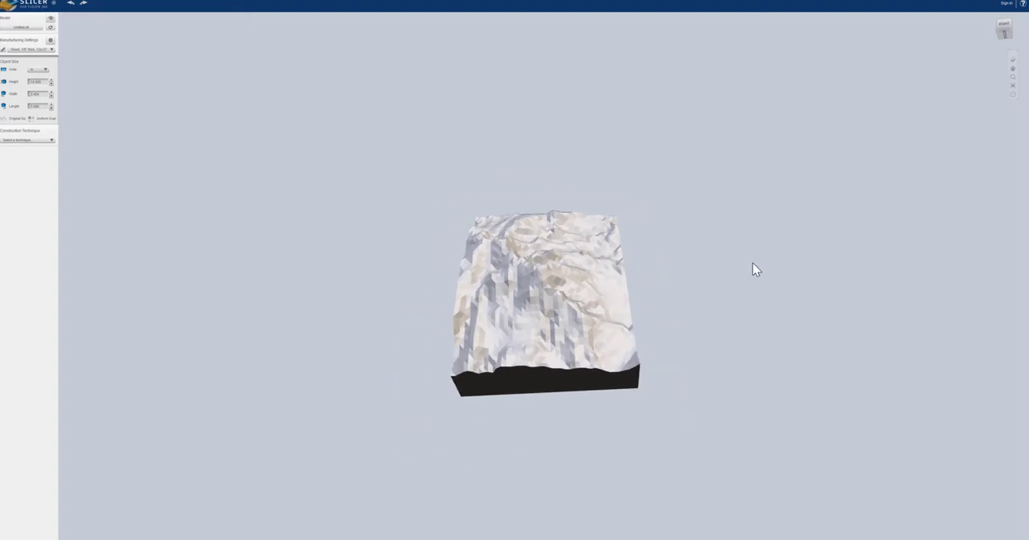
Set the terrain model's construction technique to Stacked Slices
left_click_drag(753, 263, 495, 367)
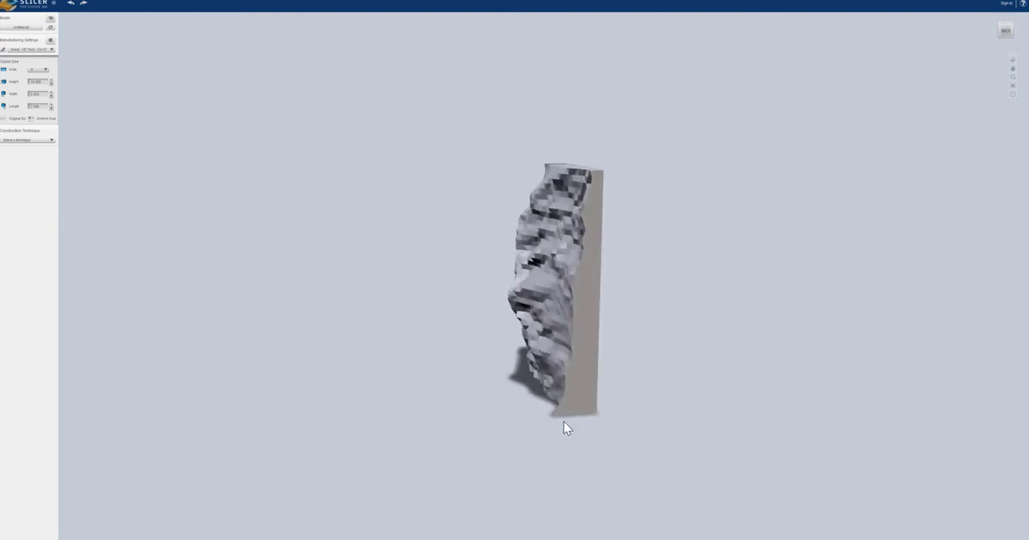
left_click_drag(503, 374, 599, 342)
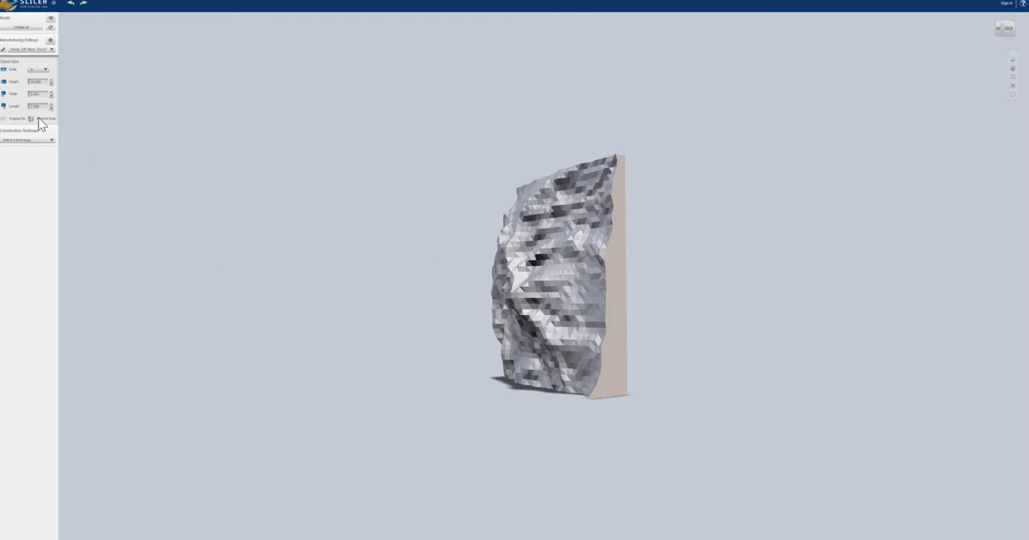
left_click_drag(673, 328, 825, 303)
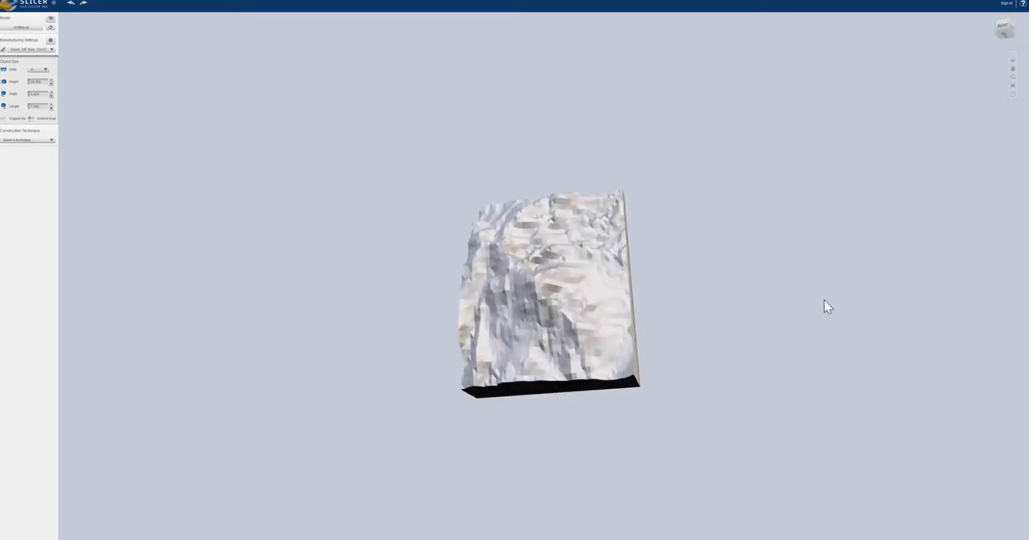
left_click(40, 142)
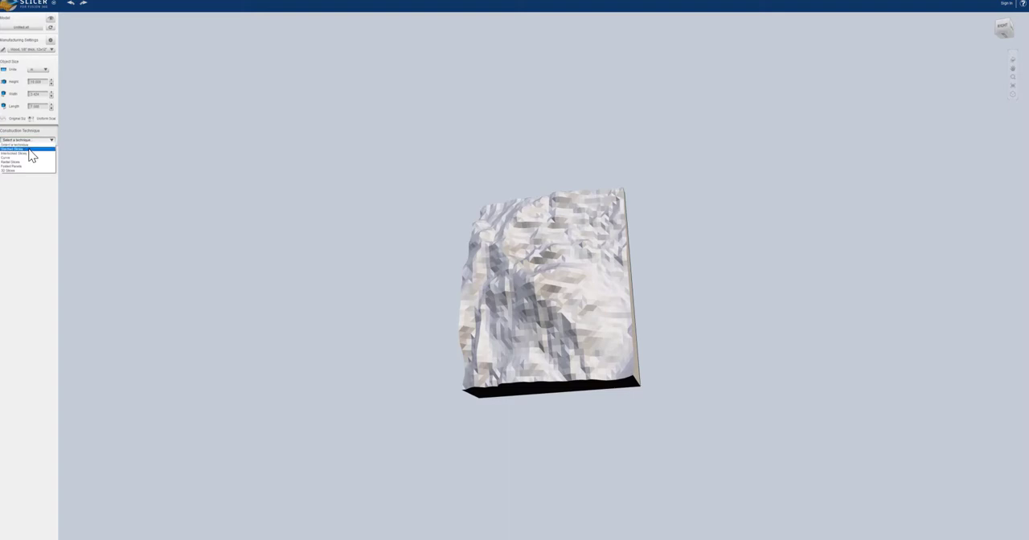
left_click(29, 149)
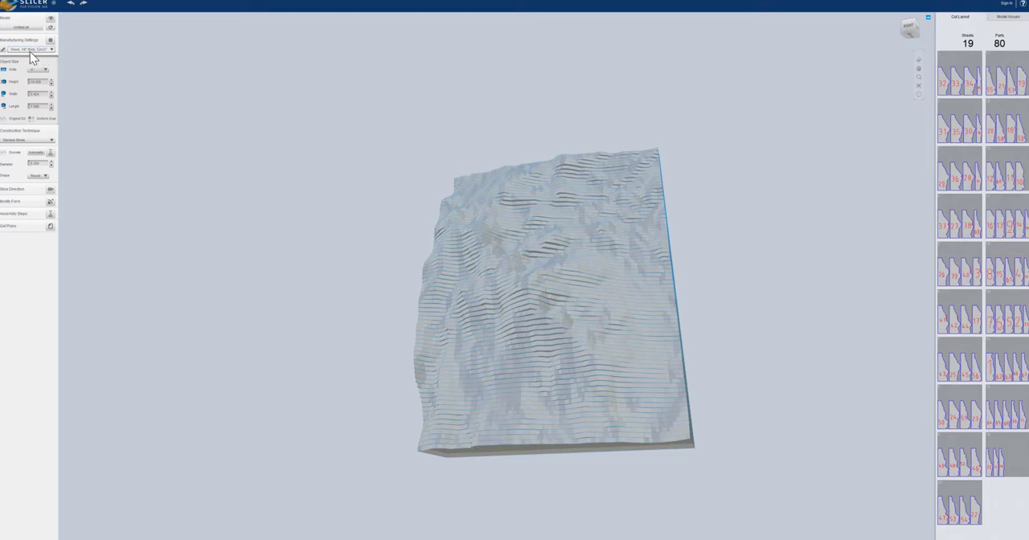
Rotate the slice direction by 90° so the layers are stacked parallel to the terrain's base
left_click_drag(728, 356, 783, 252)
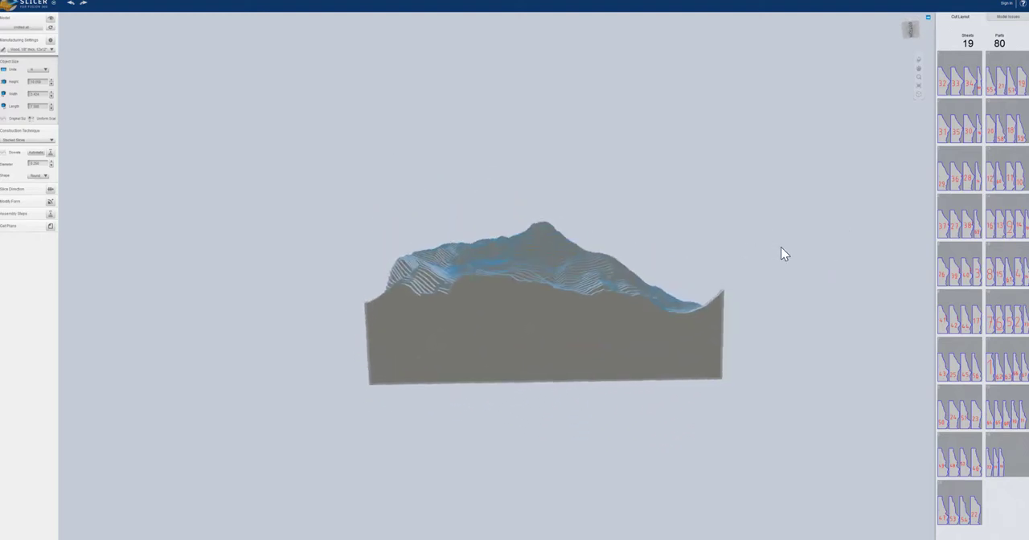
left_click_drag(737, 376, 445, 536)
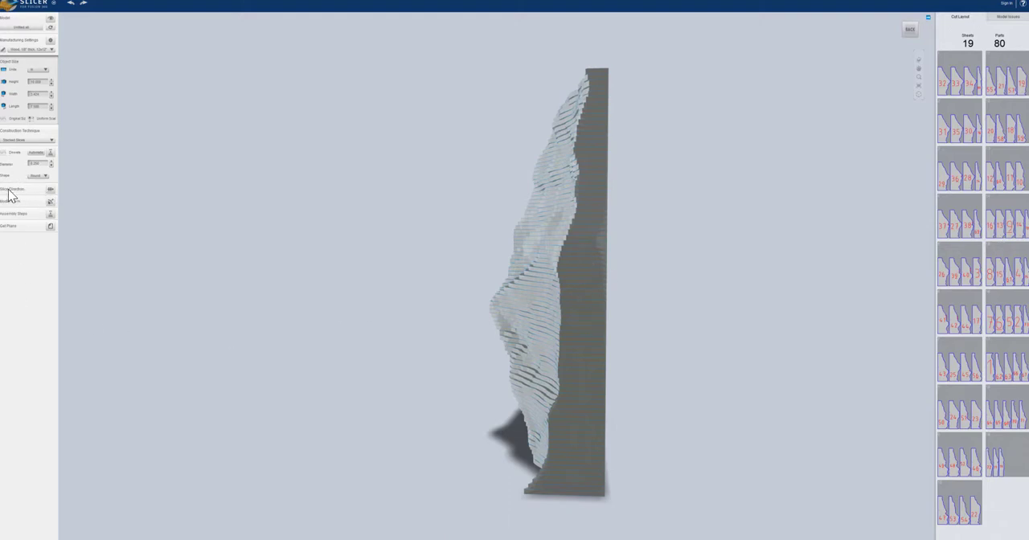
left_click(49, 191)
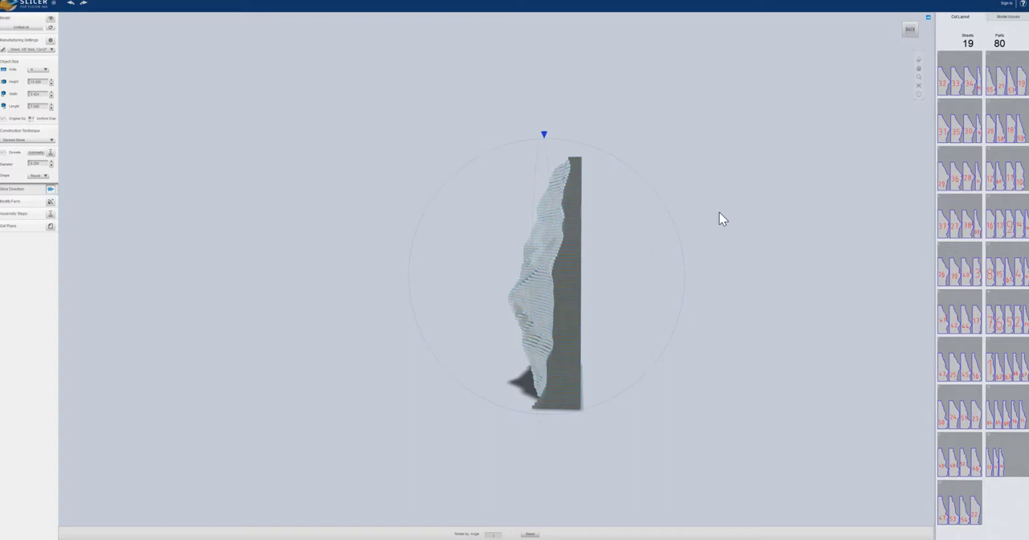
left_click_drag(733, 232, 729, 276)
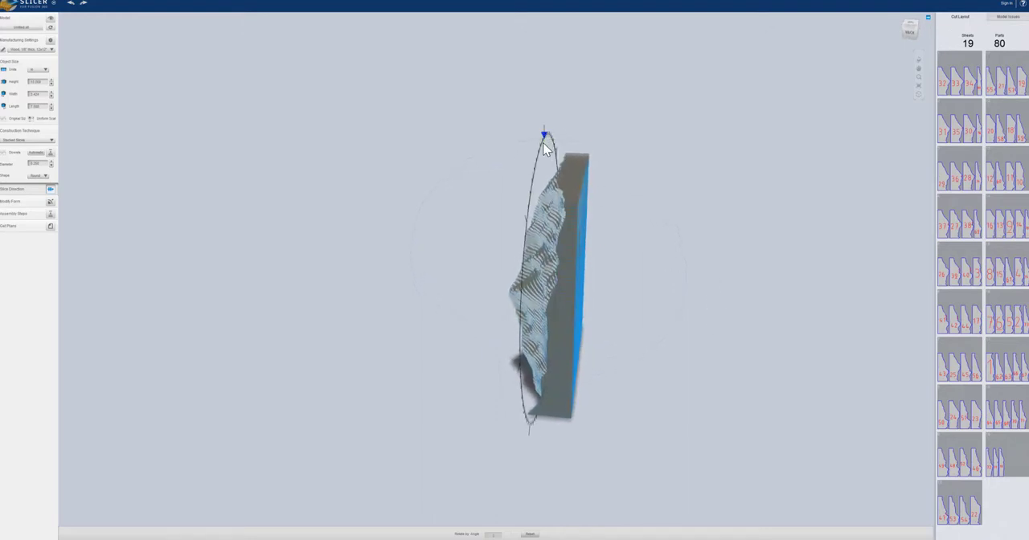
left_click_drag(544, 144, 549, 105)
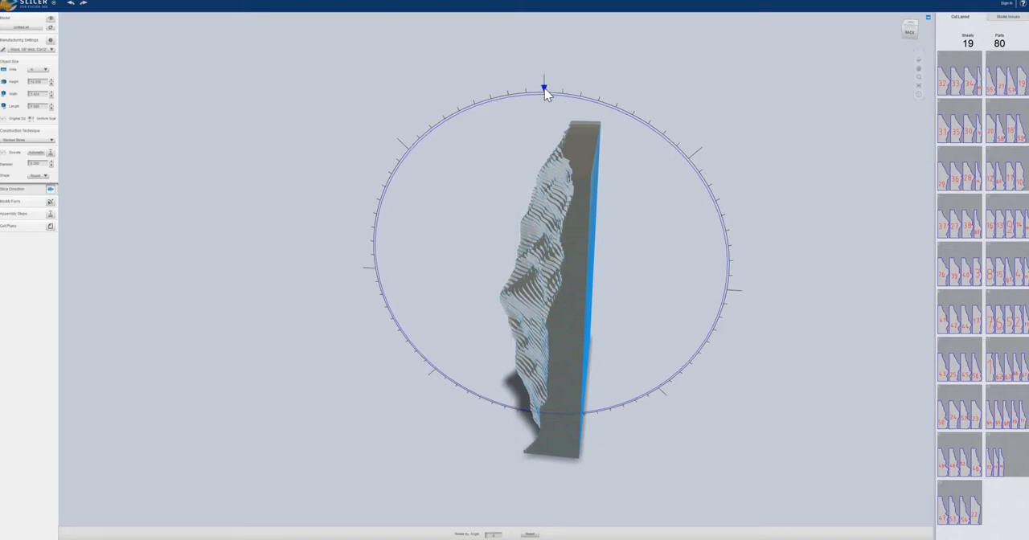
left_click_drag(544, 94, 732, 283)
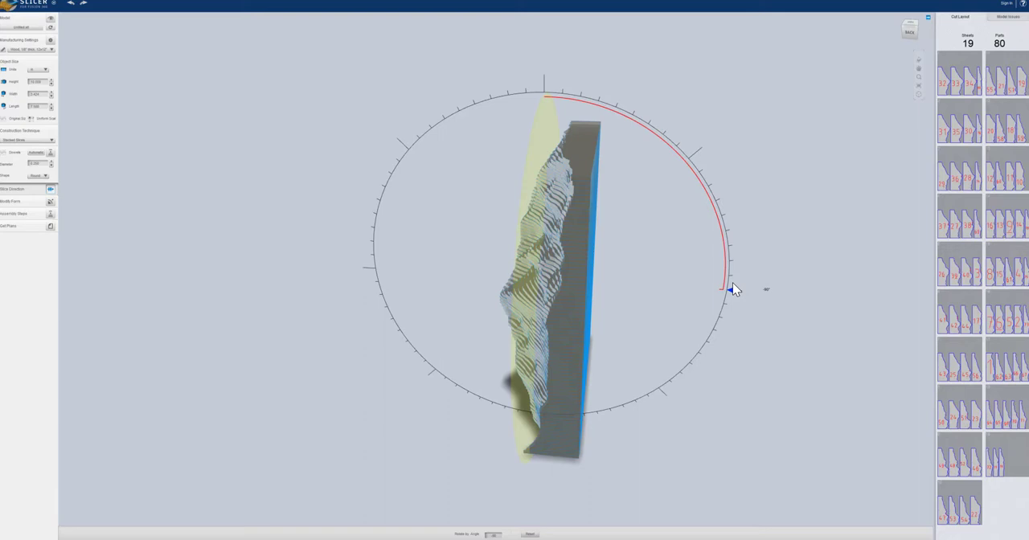
left_click_drag(733, 288, 733, 290)
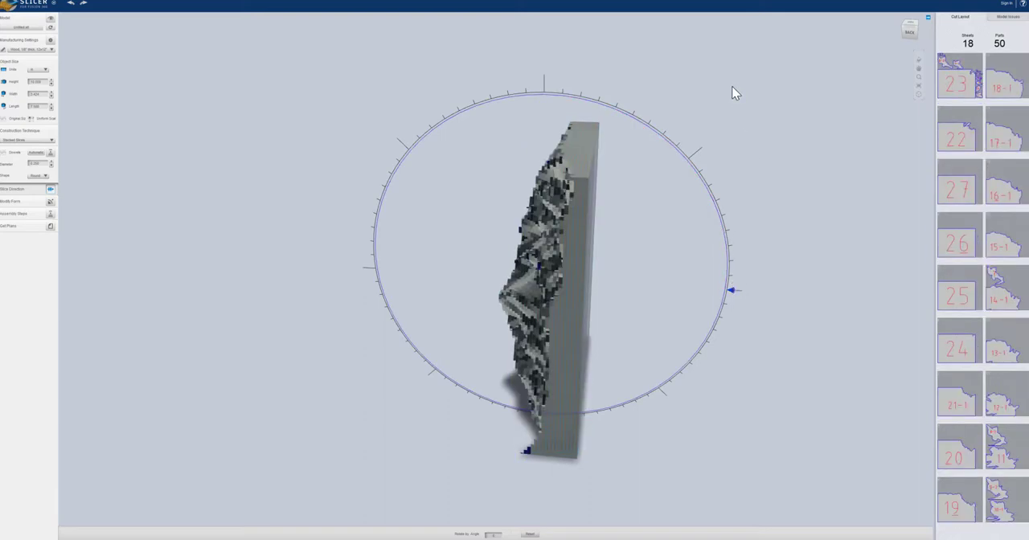
Display the assembly steps for the sliced terrain and change the preview material to wood
left_click_drag(724, 94, 508, 341)
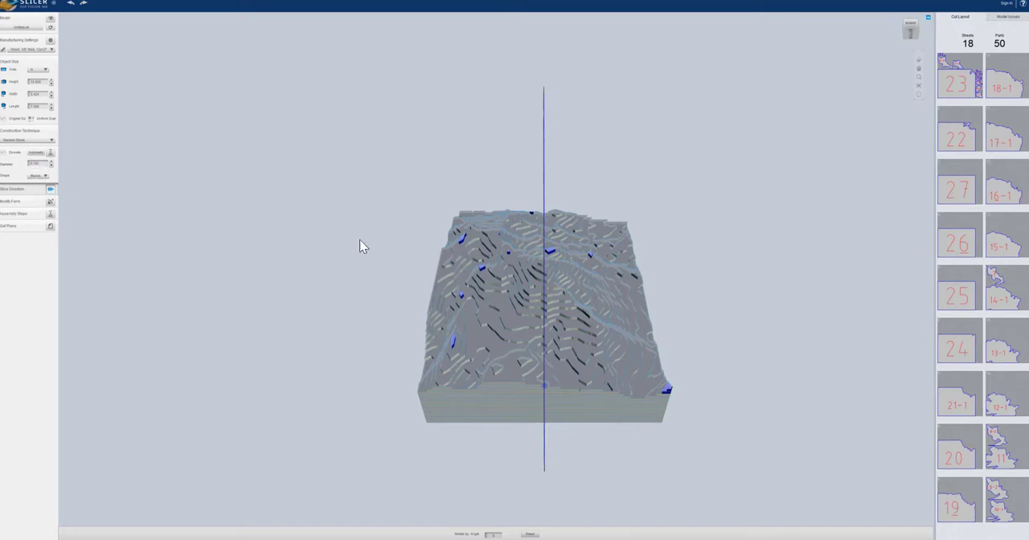
left_click(50, 202)
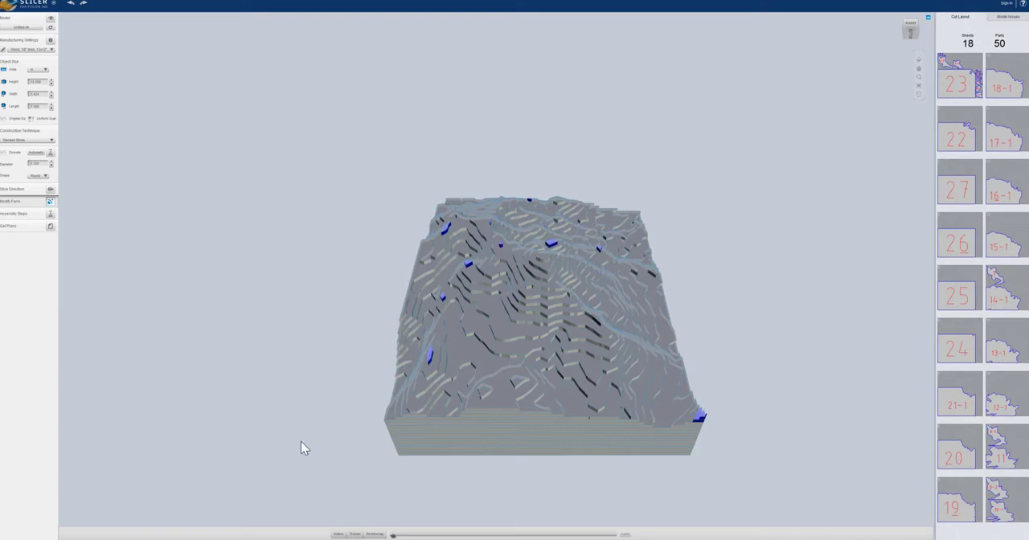
left_click(49, 215)
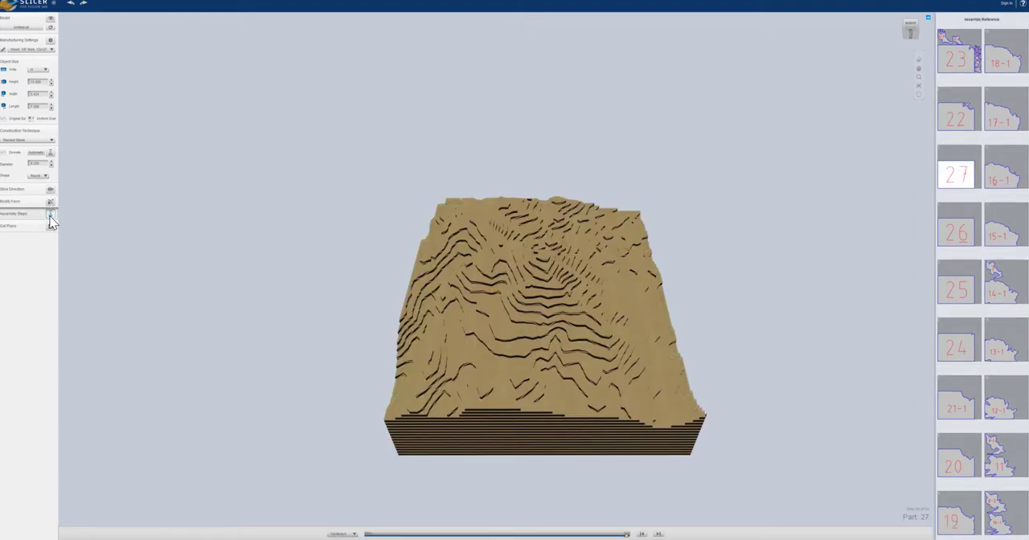
left_click_drag(252, 377, 297, 325)
left_click_drag(748, 417, 718, 453)
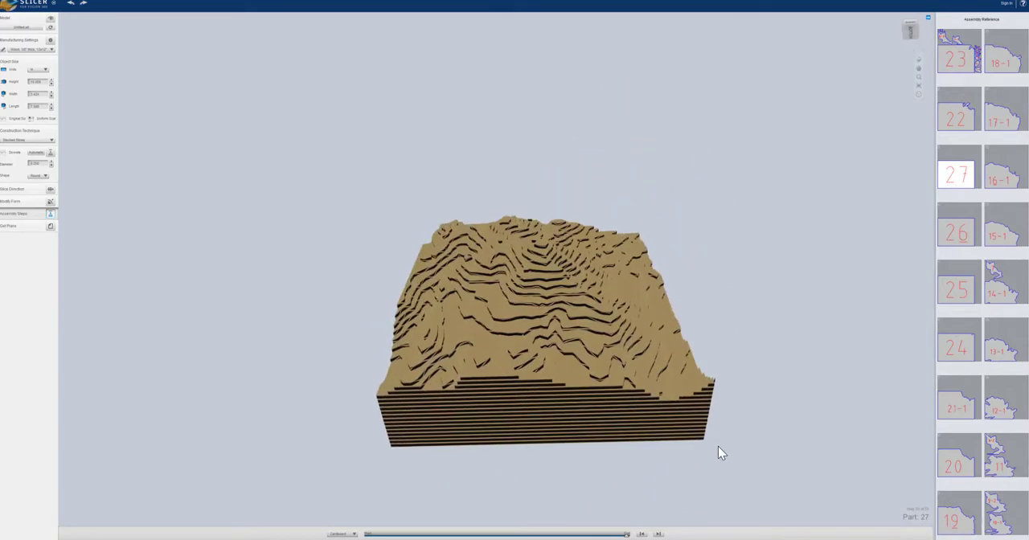
left_click(352, 535)
left_click(347, 538)
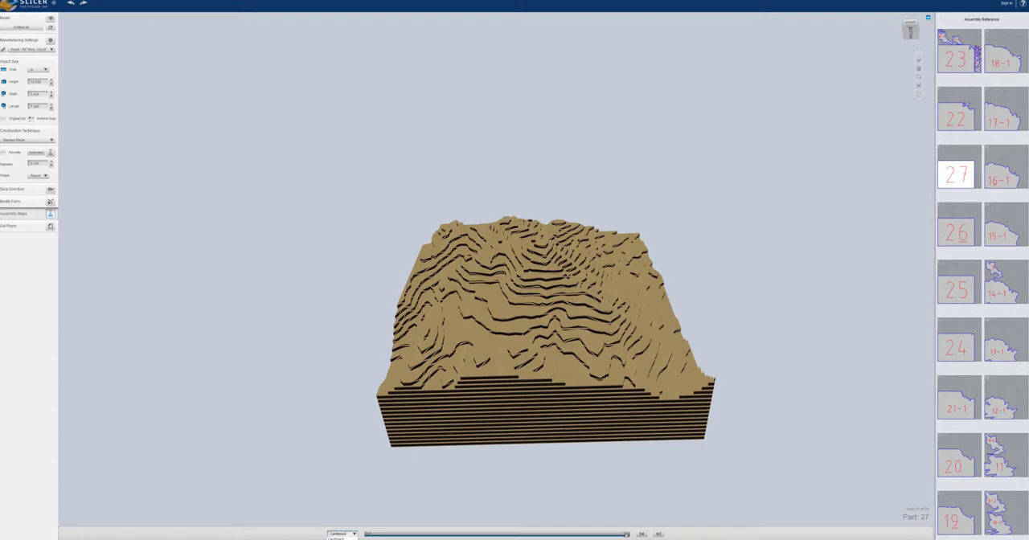
mouse_move(346, 470)
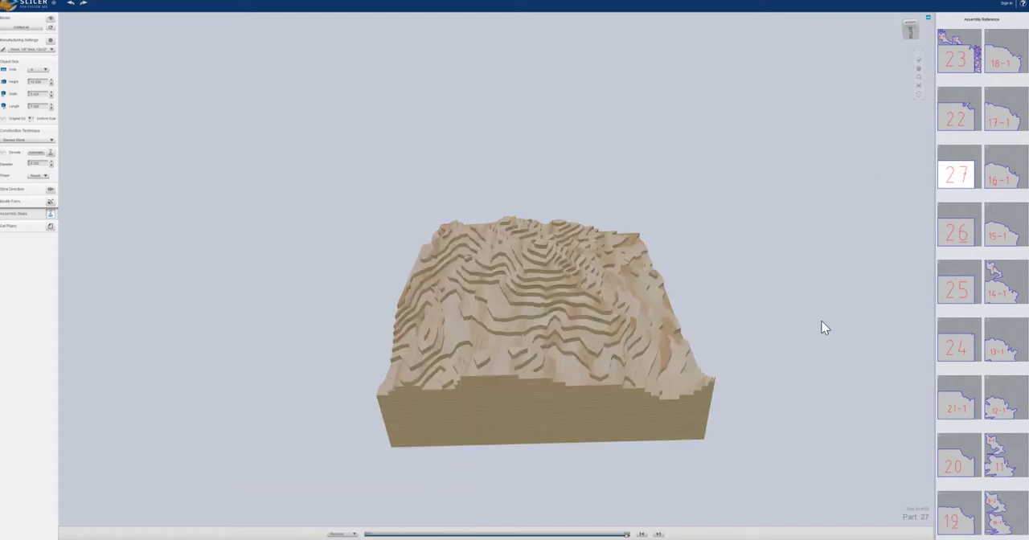
Play the terrain model's assembly sequence back from part 27 to part 14-1 and return it to the last part
left_click_drag(822, 326, 790, 324)
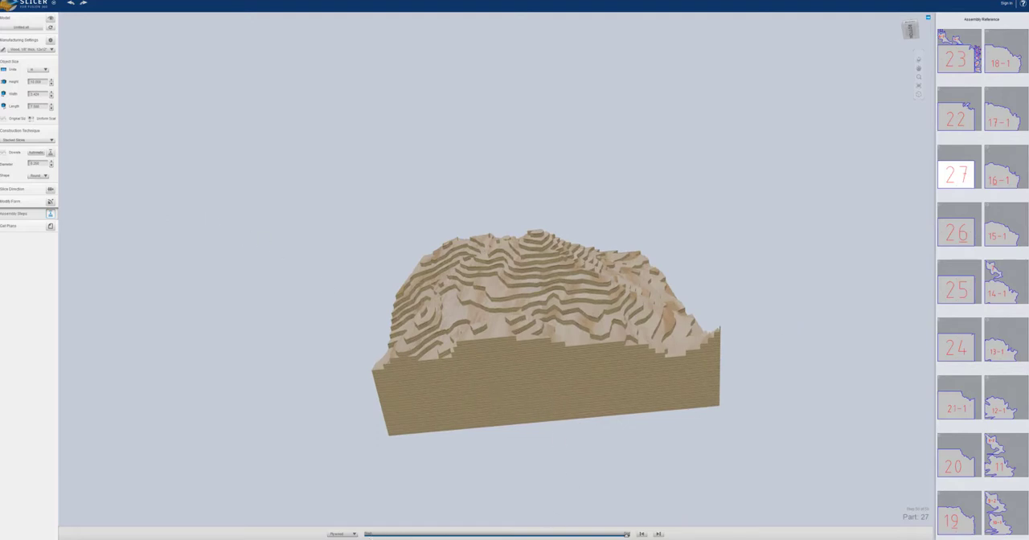
left_click(641, 534)
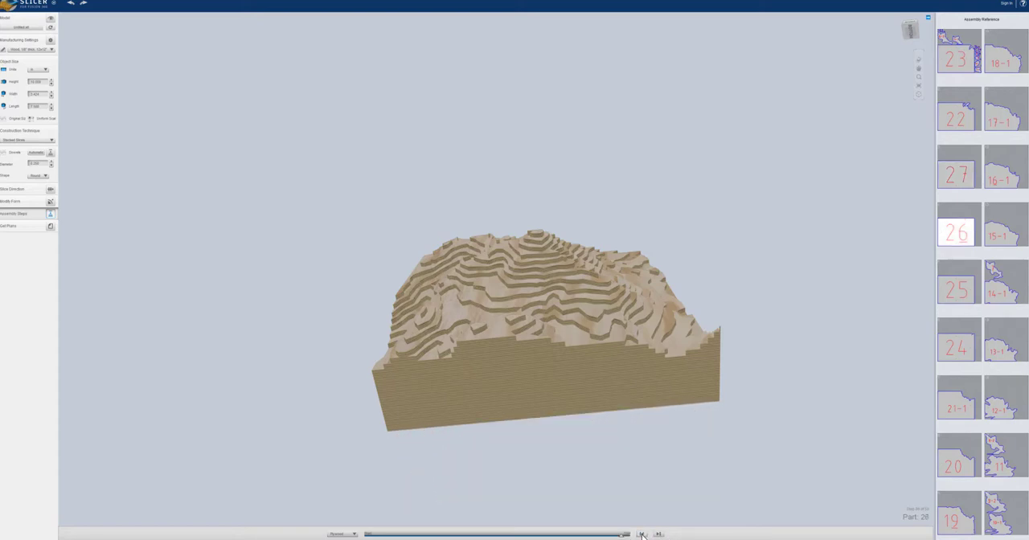
left_click(642, 535)
left_click_drag(655, 490, 628, 498)
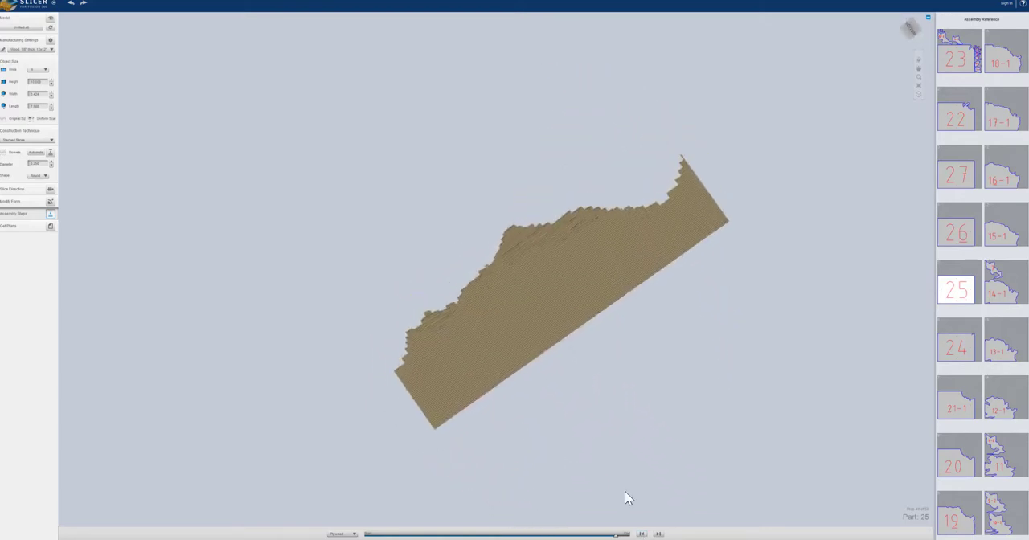
left_click_drag(608, 536, 512, 524)
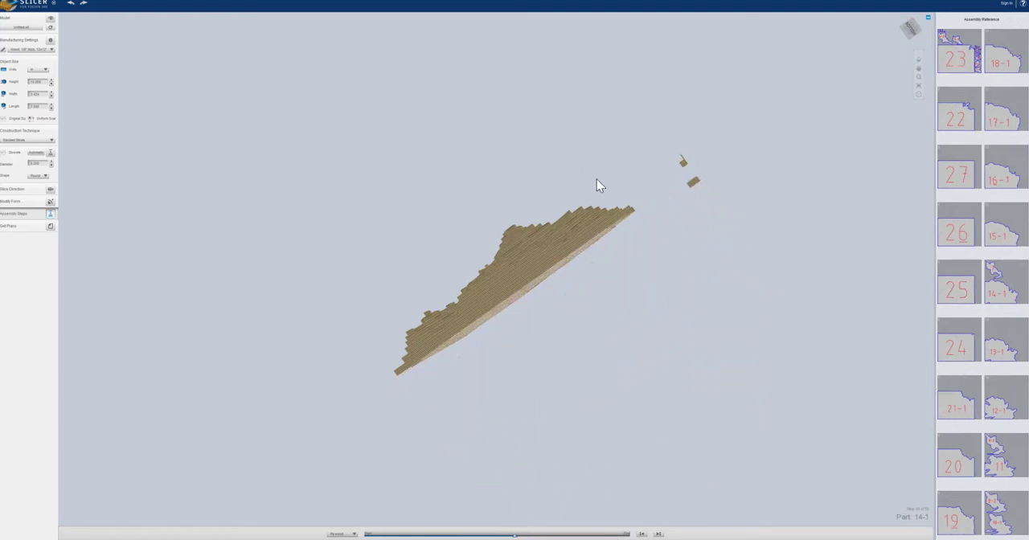
left_click_drag(512, 211, 374, 297)
left_click_drag(515, 536, 626, 535)
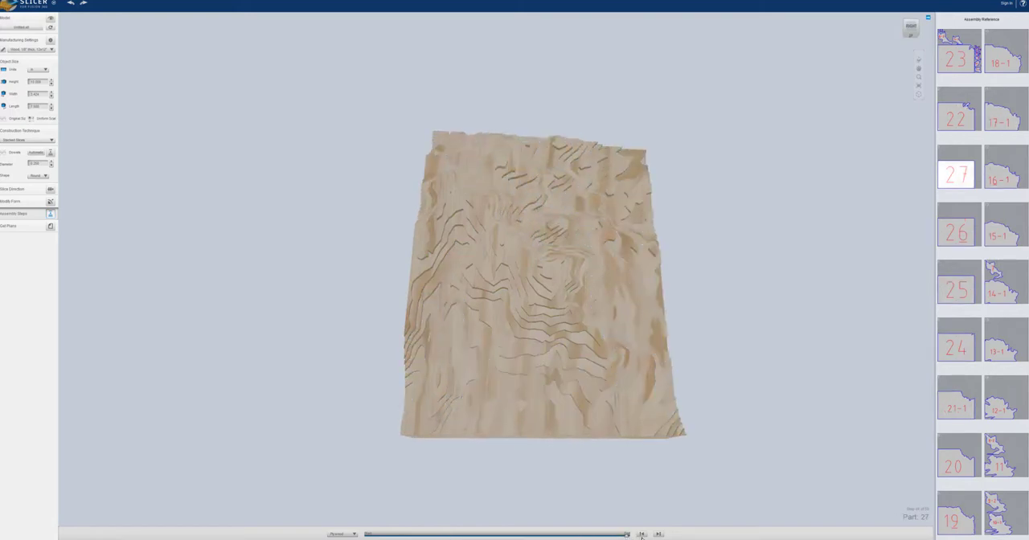
Display the cut plans for the sliced terrain and examine the sheet containing part 23 and the small pieces
left_click(50, 227)
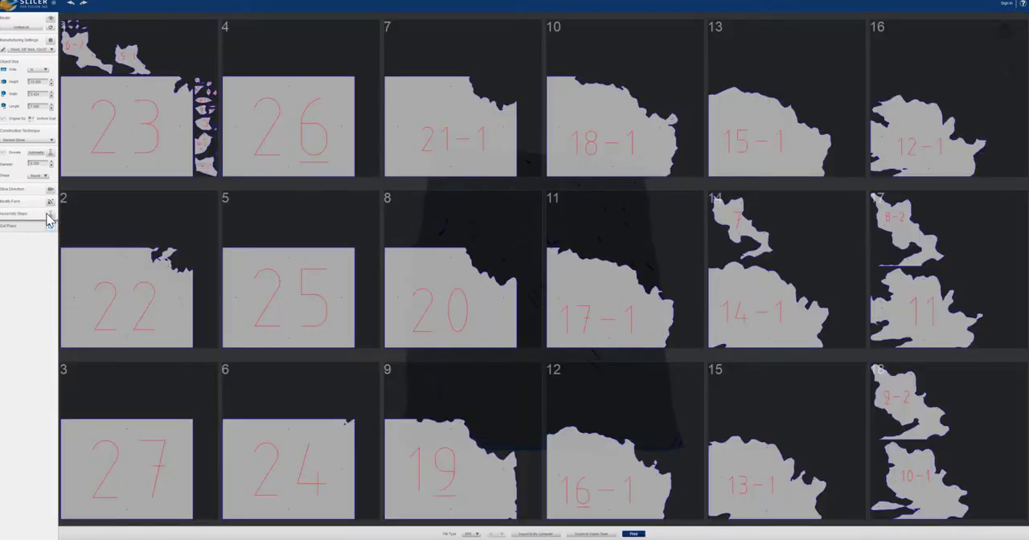
left_click(50, 214)
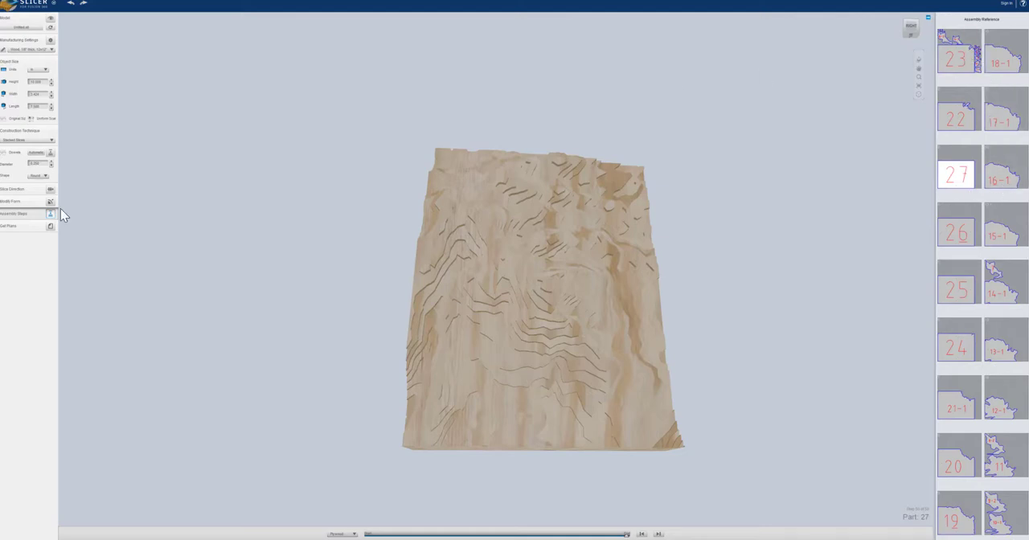
left_click(50, 226)
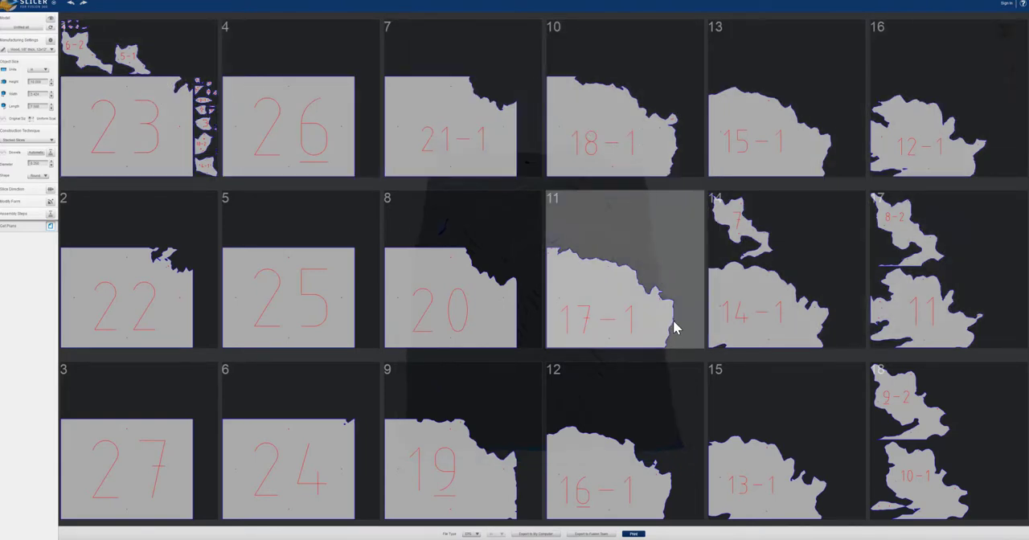
left_click(167, 140)
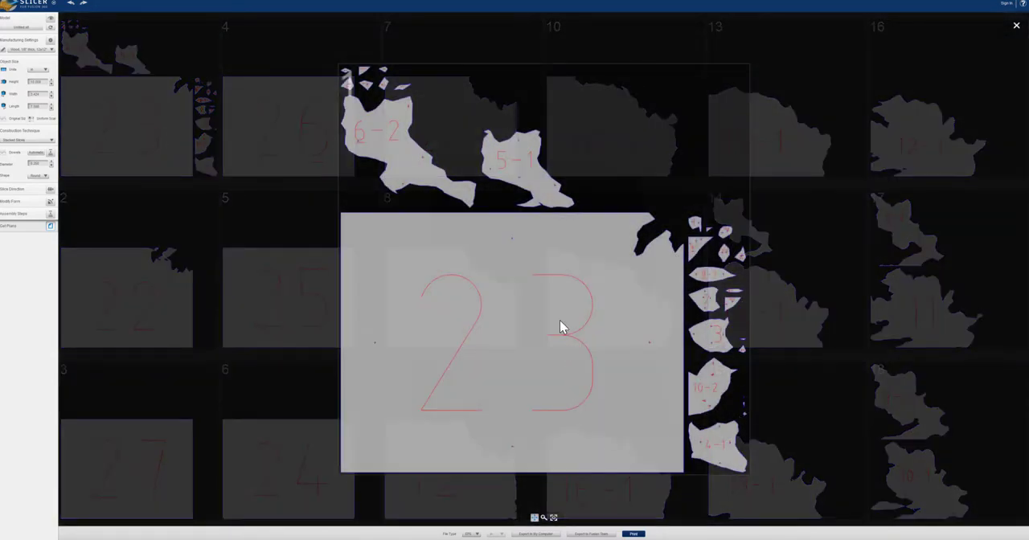
left_click(1016, 26)
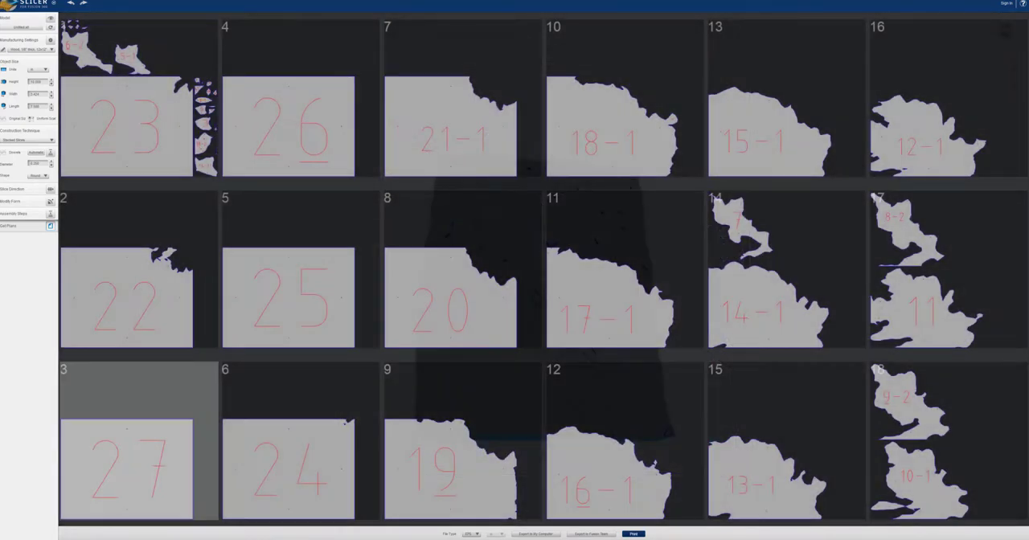
Check the program's save commands and the file types offered for exporting the cut plans
left_click(31, 5)
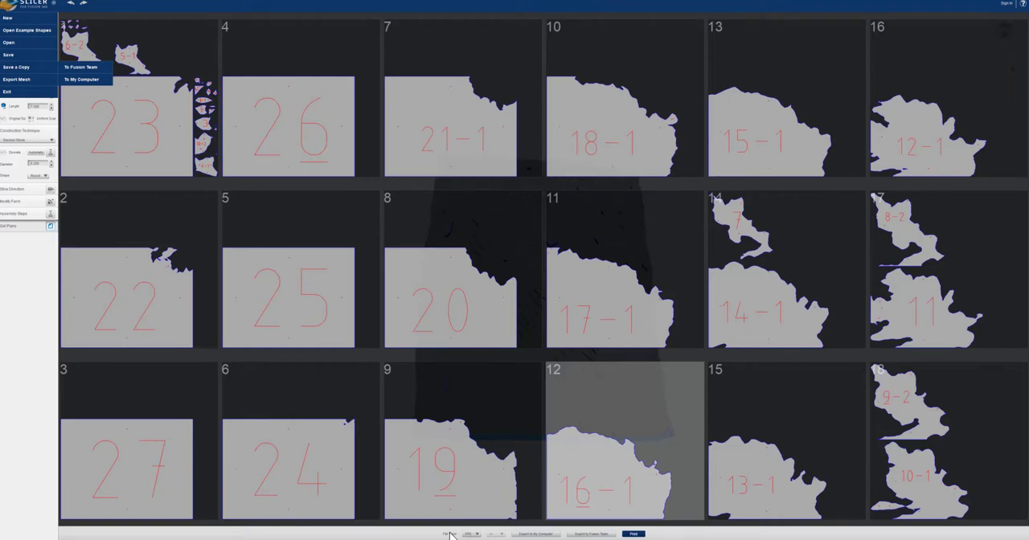
left_click(472, 534)
left_click(428, 534)
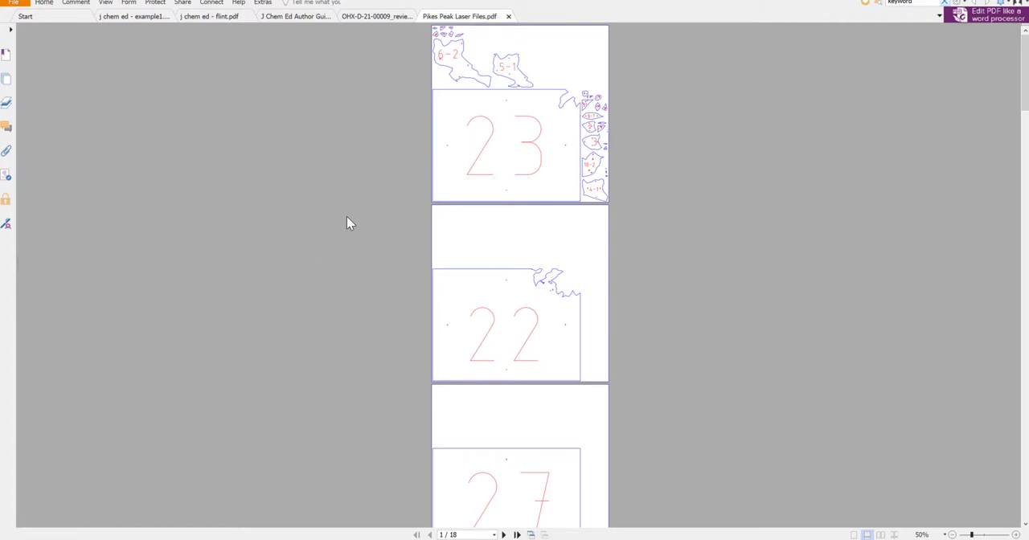
Switch to the PDF viewer and examine the numbered cutting sheets in Pikes Peak Laser Files.pdf
scroll(344, 213, "up", 2, "ctrl")
scroll(343, 211, "up", 3)
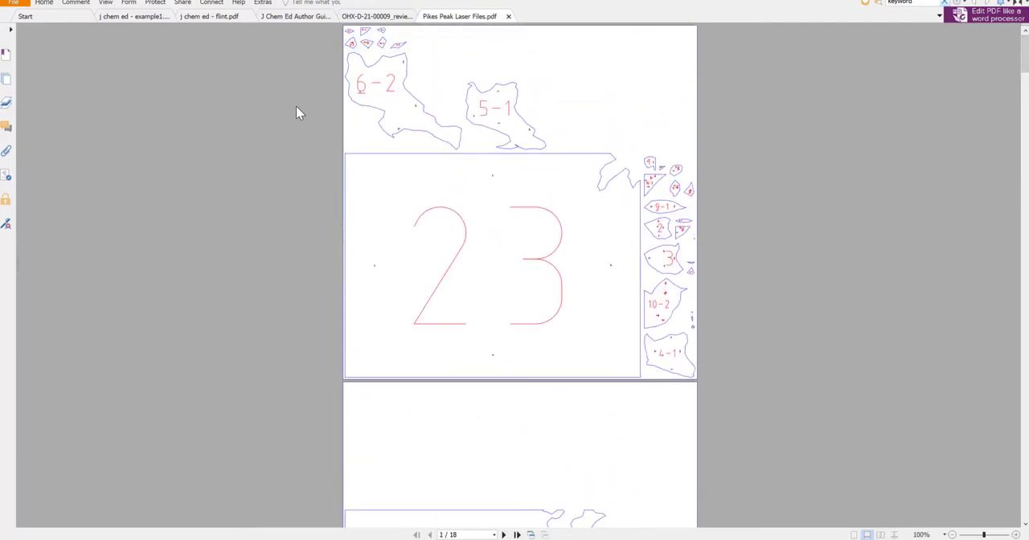
scroll(290, 111, "down", 1)
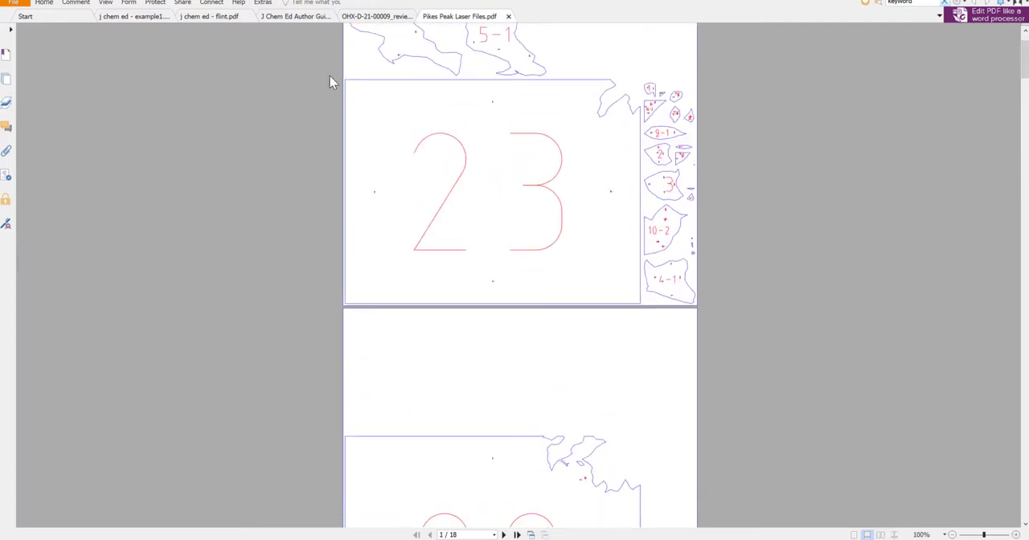
scroll(317, 139, "up", 1)
scroll(356, 190, "down", 2)
mouse_move(1025, 50)
left_mouse_down()
mouse_move(1013, 287)
mouse_move(1021, 492)
mouse_move(1024, 50)
left_mouse_up()
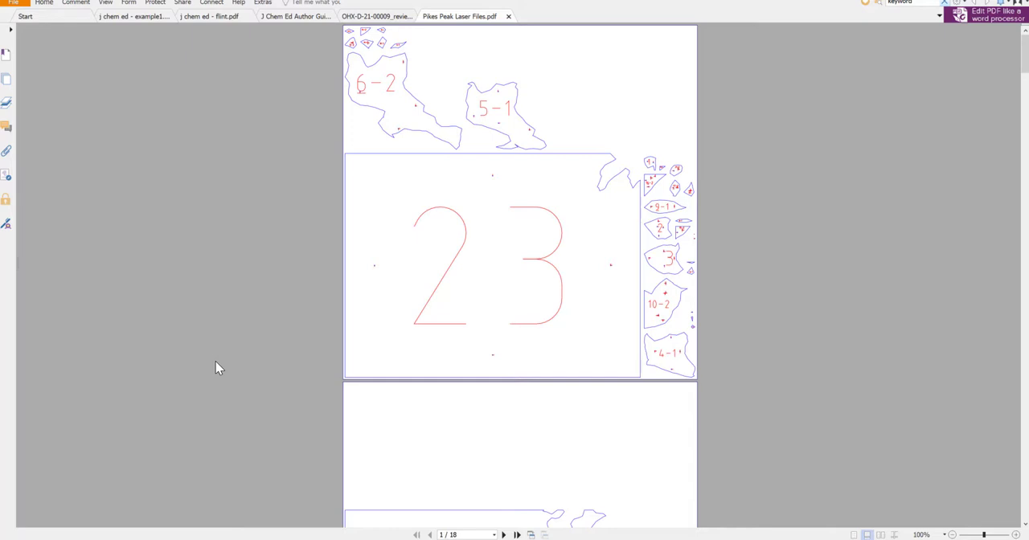
scroll(215, 363, "down", 1)
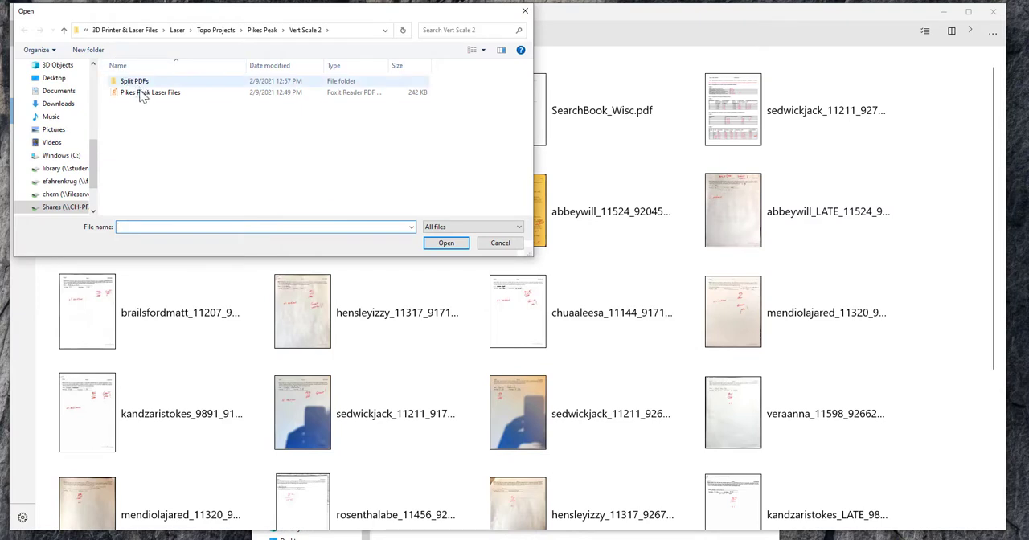
Open Pikes Peak Laser Files from the Pikes Peak > Vert Scale 2 folder in PDF Reader by Xodo
left_click(261, 31)
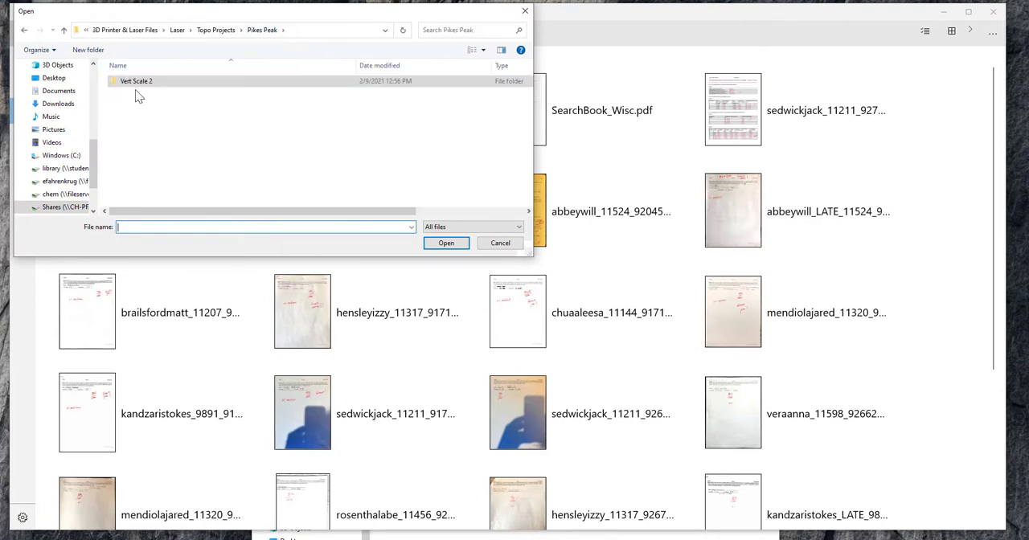
double_click(132, 83)
left_click(150, 93)
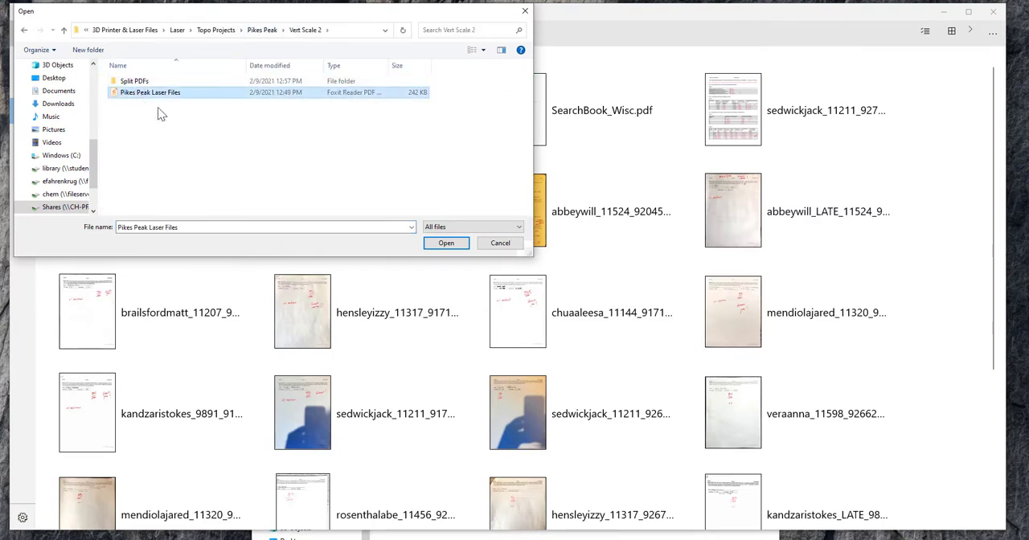
left_click(445, 244)
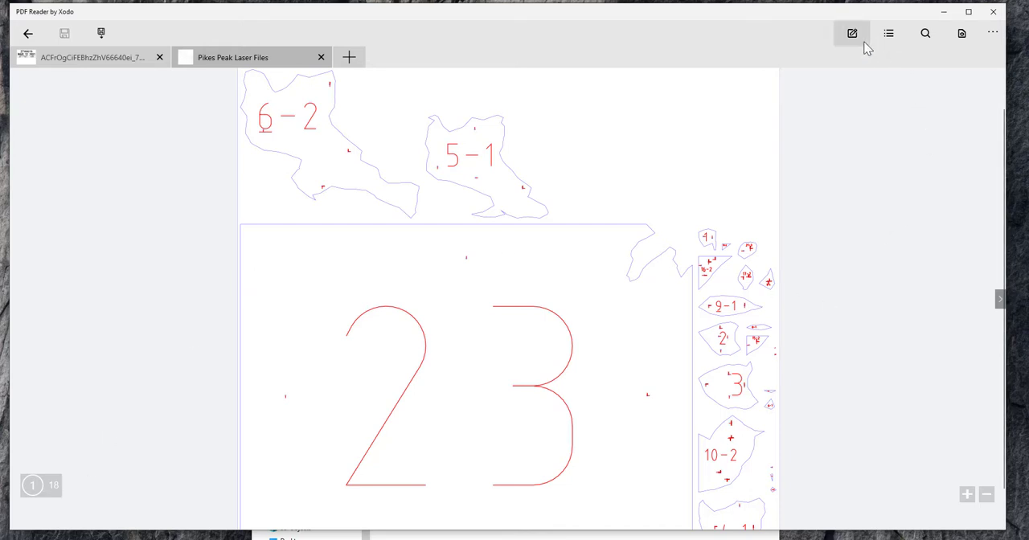
Open the laser file's pages for editing and look through the thumbnails of all sheets
left_click(991, 37)
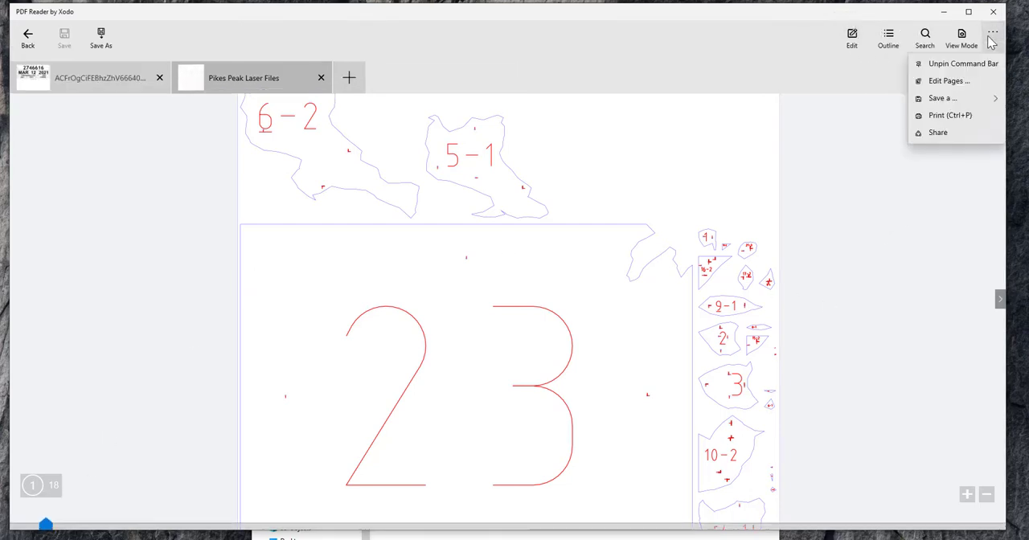
left_click(956, 81)
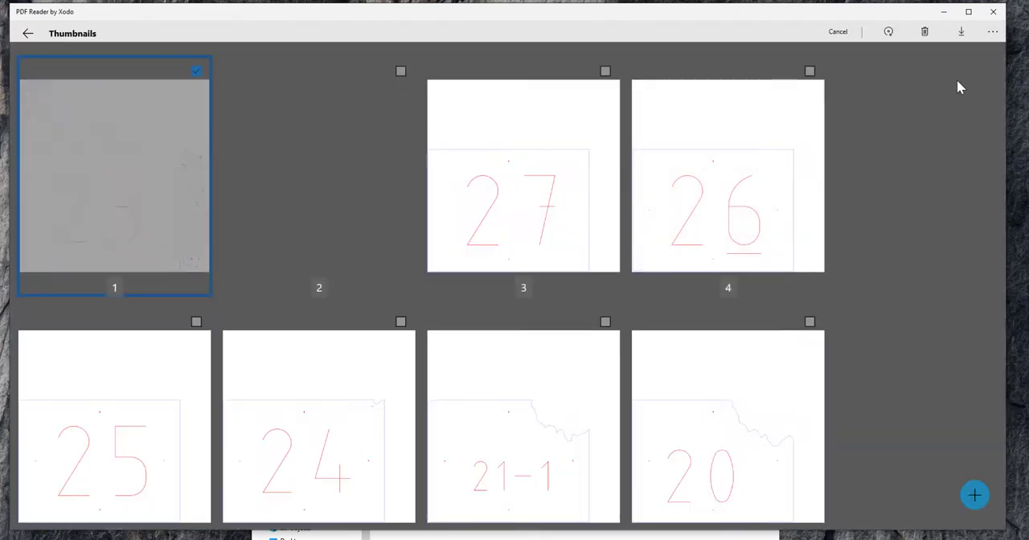
scroll(911, 156, "down", 10)
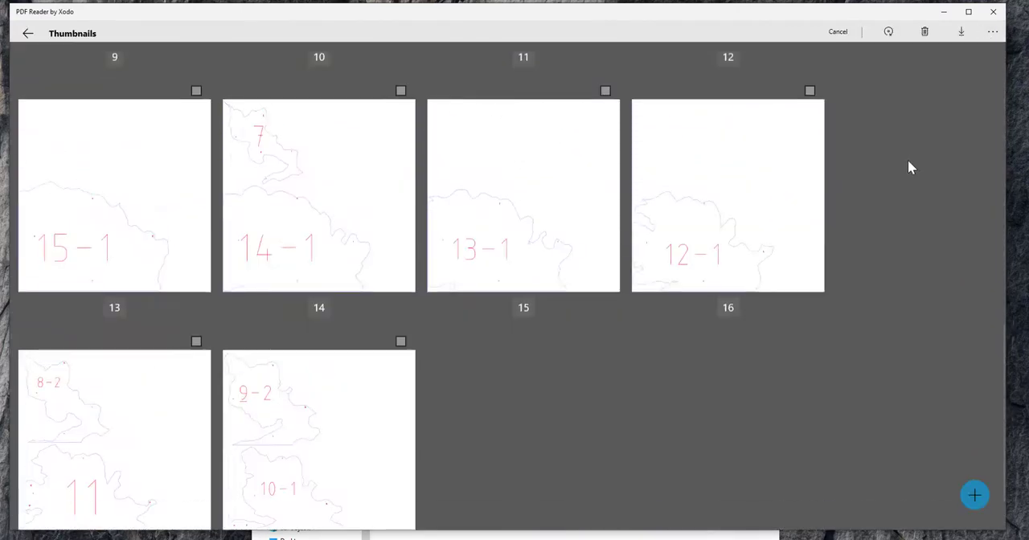
scroll(201, 372, "up", 10)
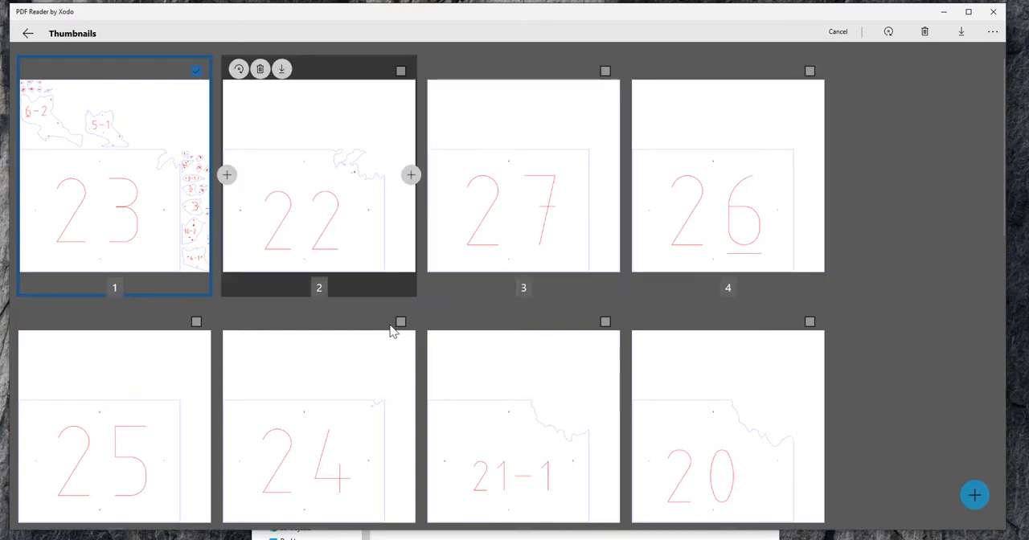
scroll(319, 328, "down", 8)
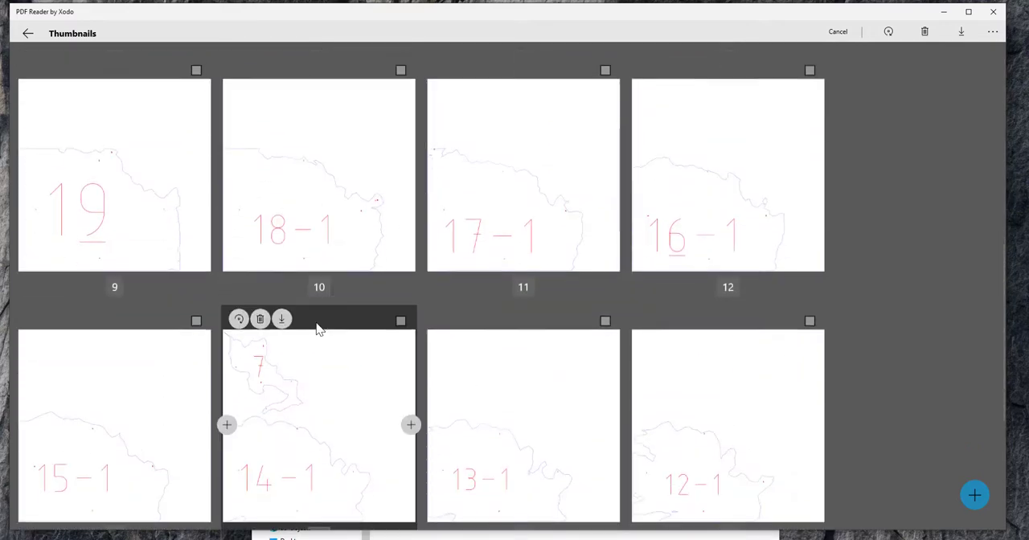
scroll(315, 322, "up", 8)
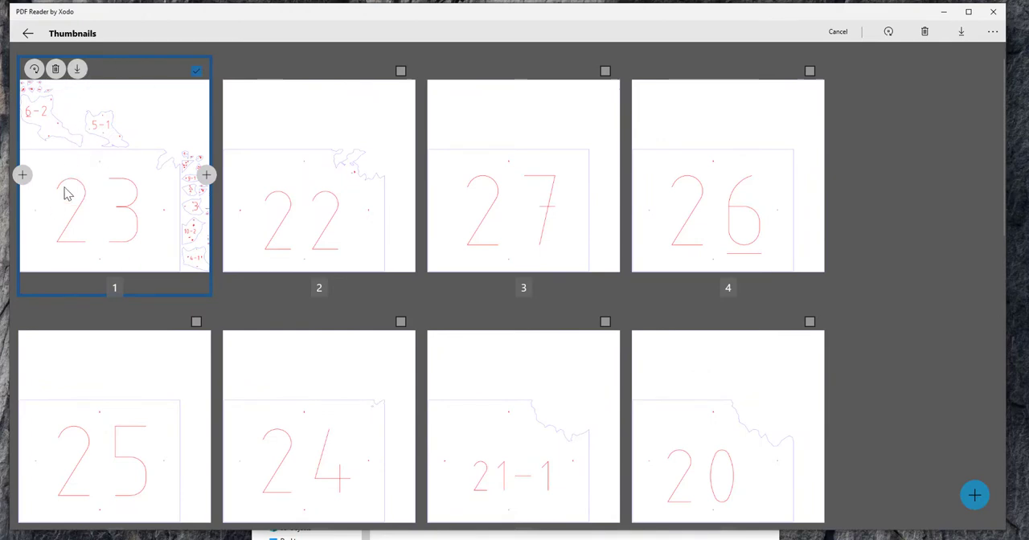
scroll(151, 302, "down", 8)
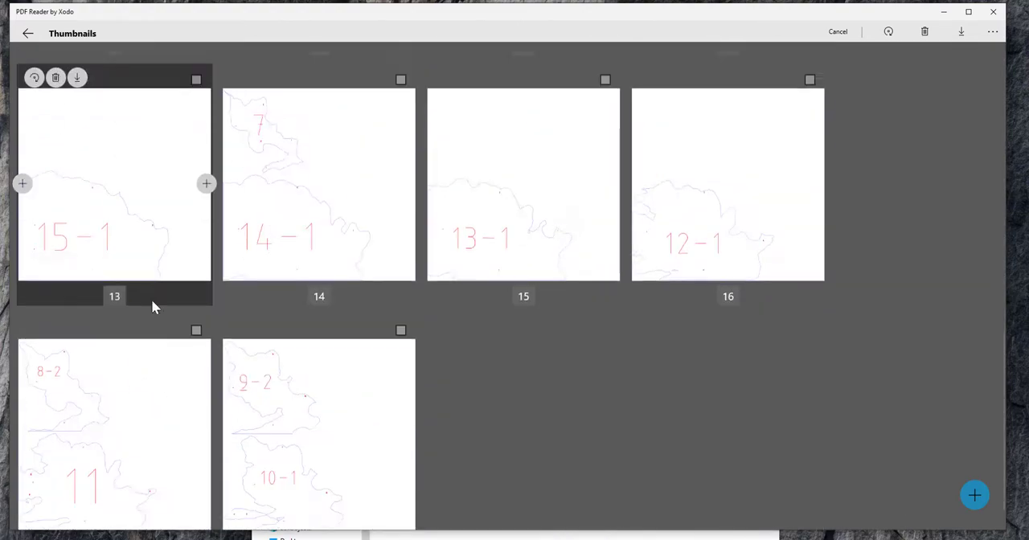
scroll(153, 307, "up", 8)
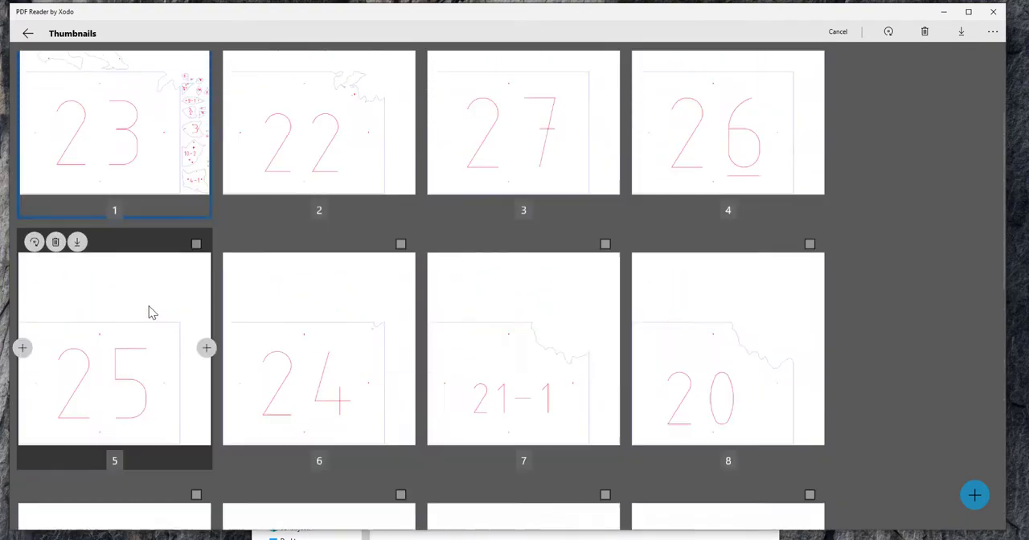
Start extracting the selected first page and choose Topo Projects > Pikes Peak > Vert Scale 2 > Split PDFs as the destination folder
left_click(964, 39)
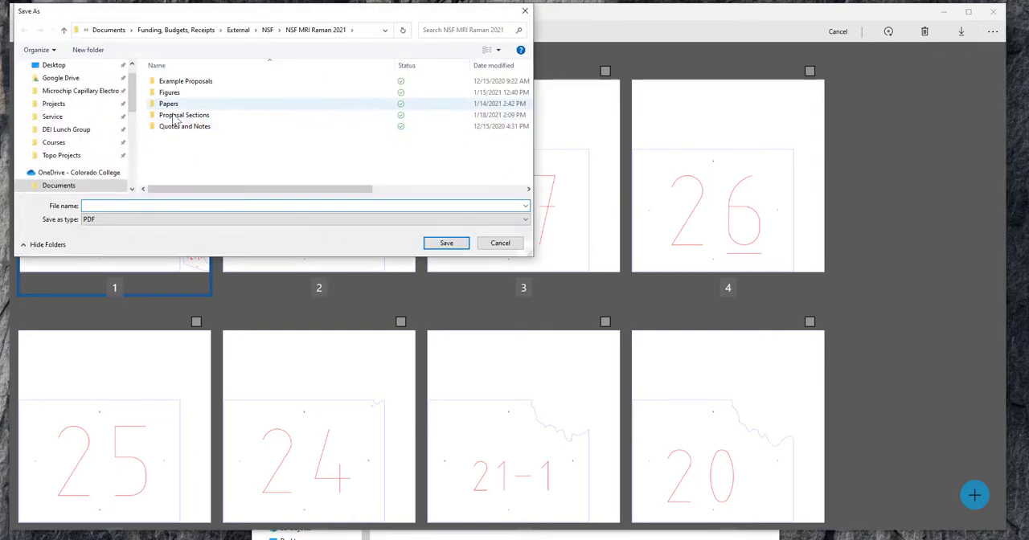
left_click(64, 178)
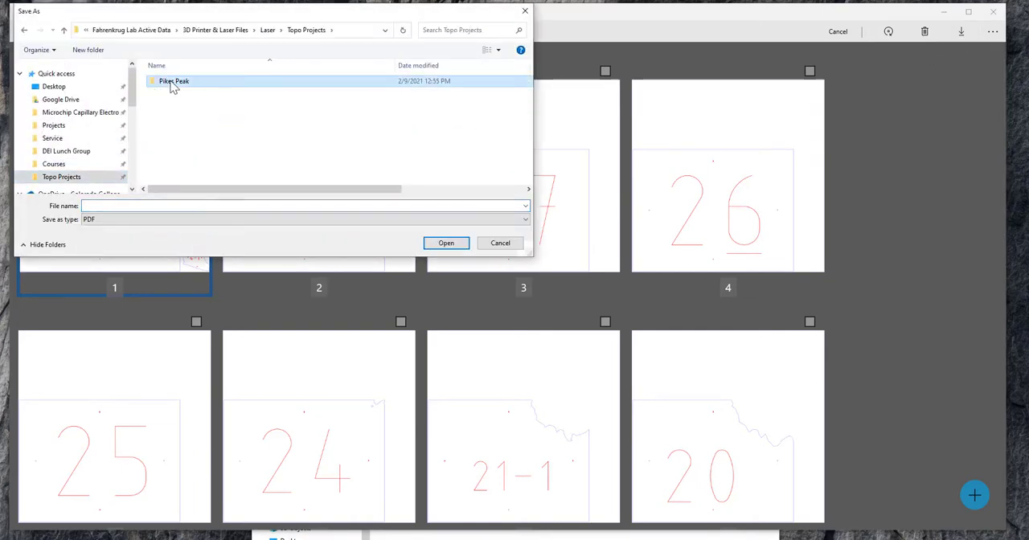
double_click(170, 83)
double_click(177, 89)
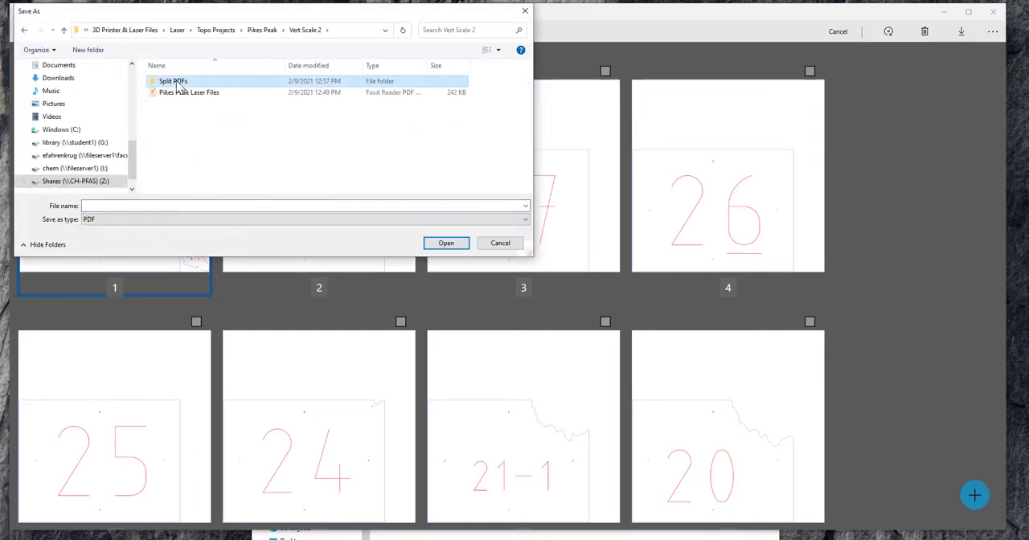
double_click(178, 86)
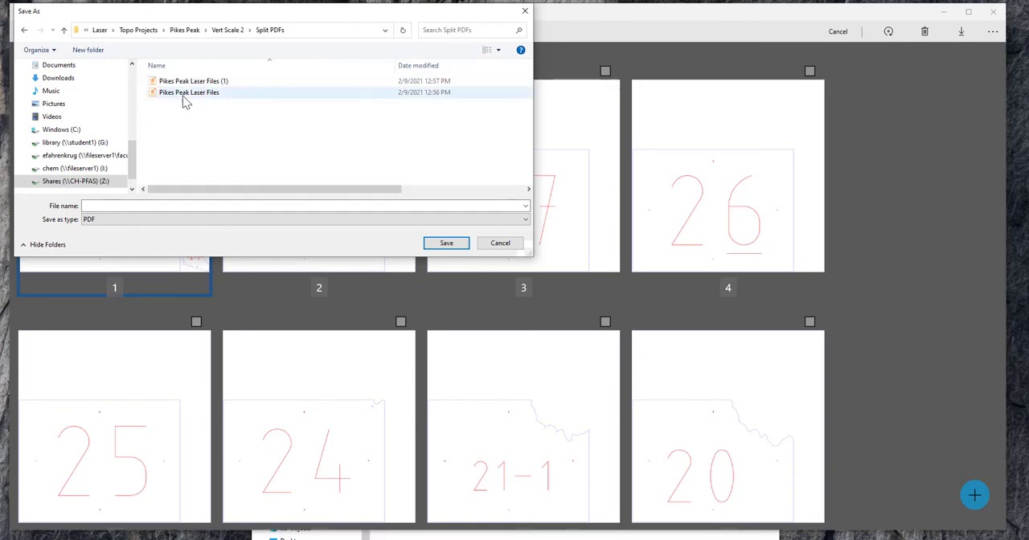
Delete the existing files Pikes Peak Laser Files and Pikes Peak Laser Files (1) from the Split PDFs folder
left_click(182, 93)
key("Delete")
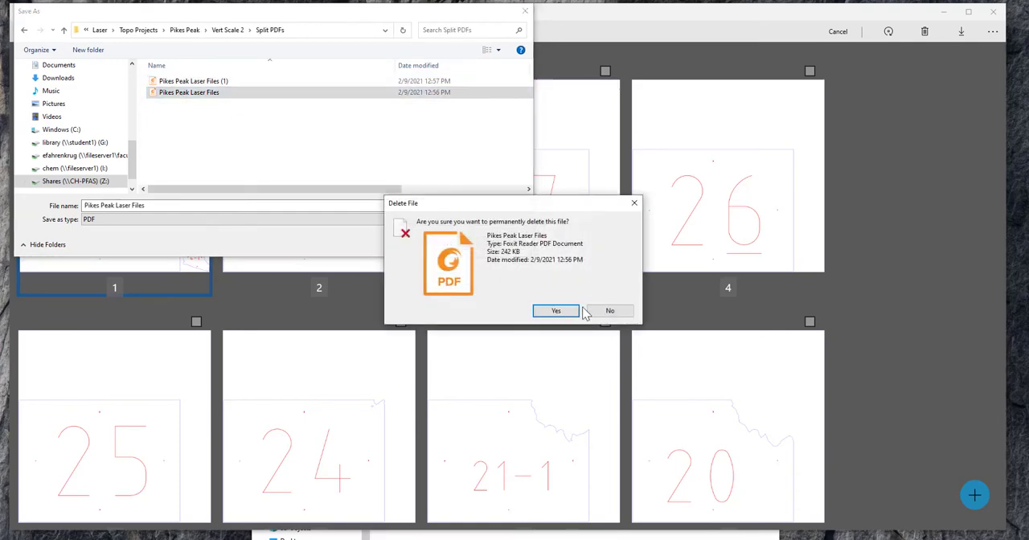
left_click(585, 309)
left_click(277, 82)
key("Delete")
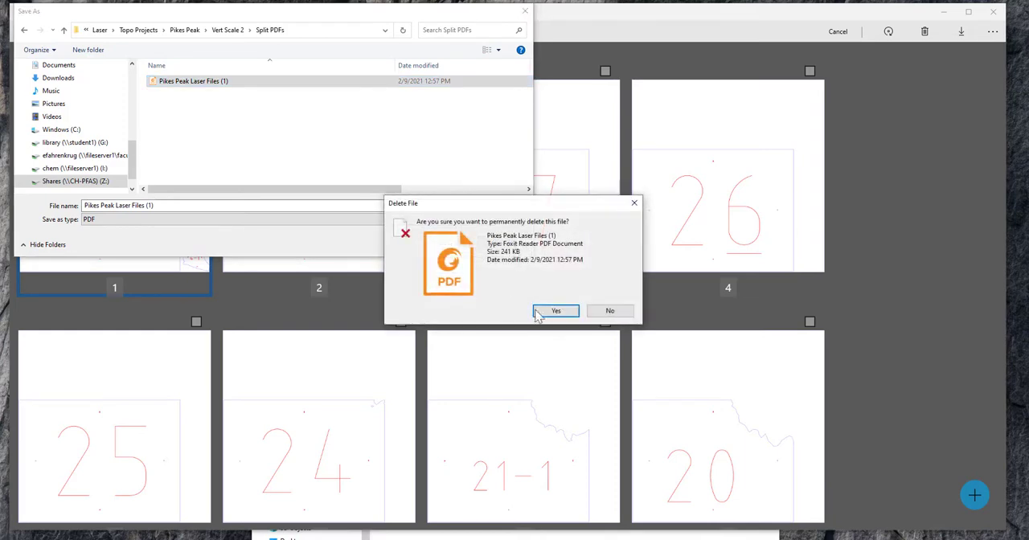
left_click(556, 311)
Name the extracted first page 1 and save it as a PDF in the Split PDFs folder
left_click(169, 205)
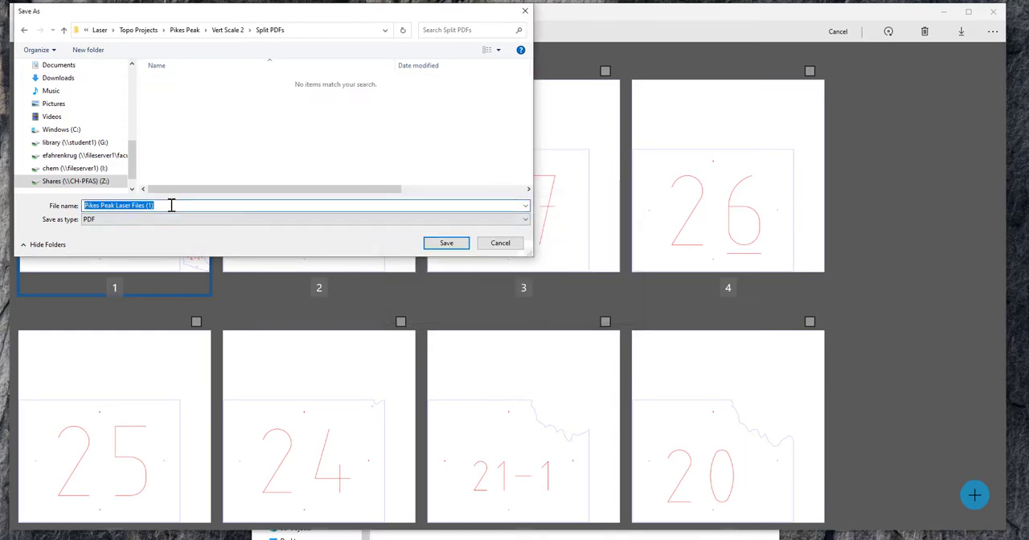
key("BackSpace")
type("1")
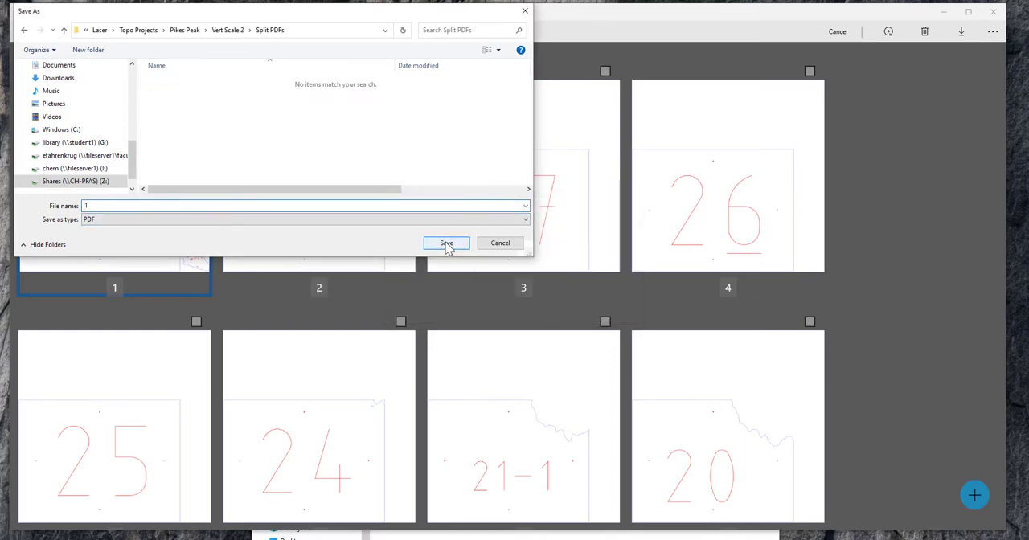
left_click(446, 243)
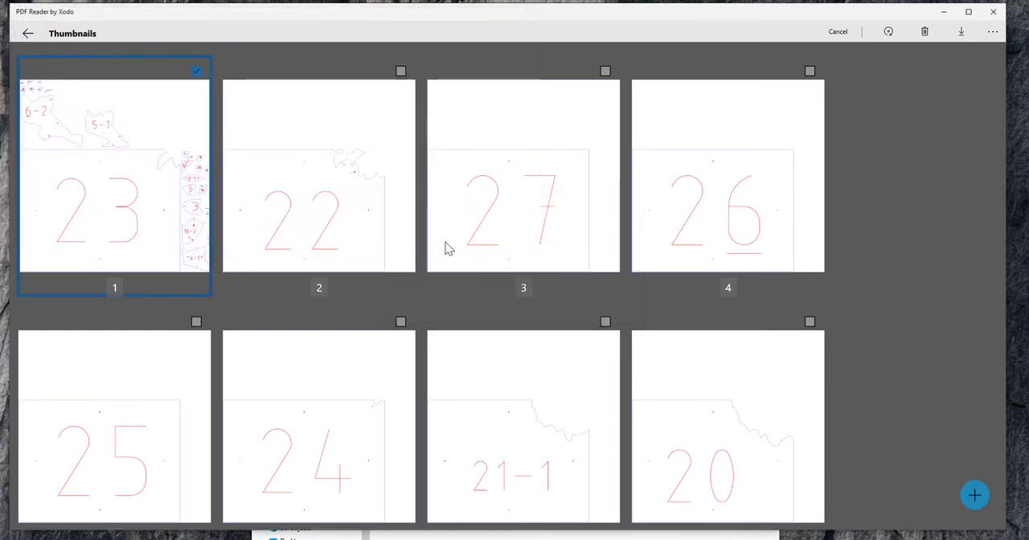
Extract only page 2 of the laser file and save it as 2 in the Split PDFs folder
left_click(196, 75)
left_click(405, 78)
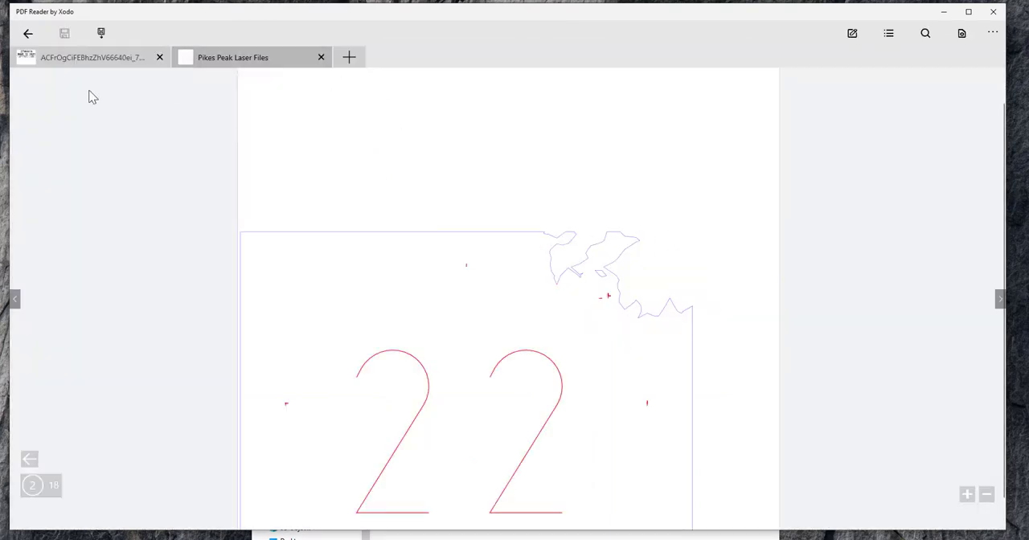
left_click(992, 33)
left_click(964, 81)
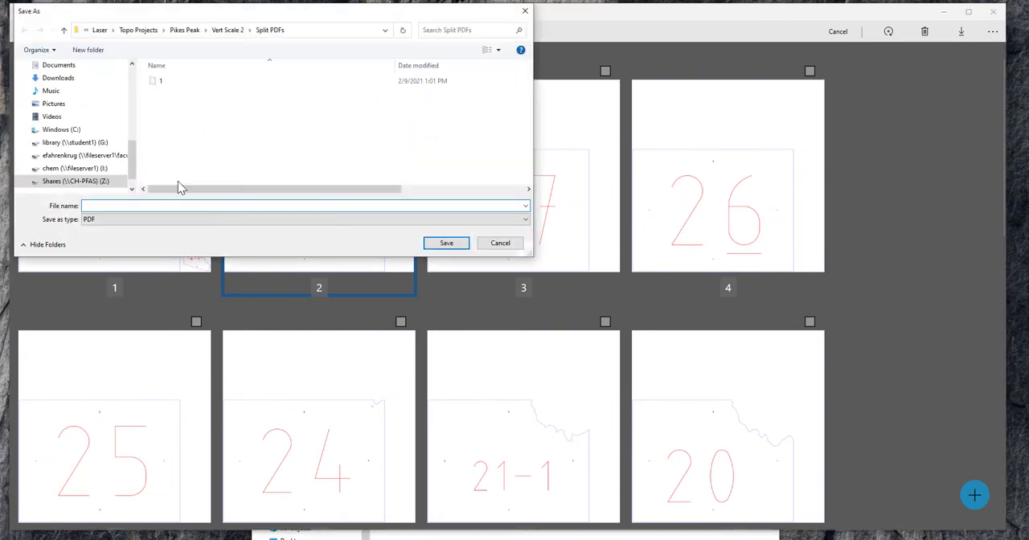
type("2")
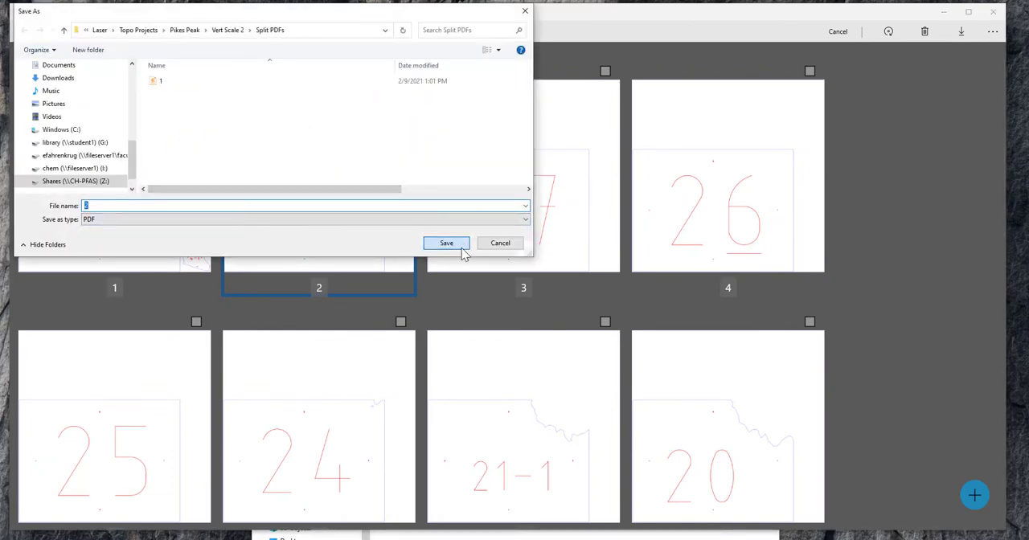
left_click(462, 247)
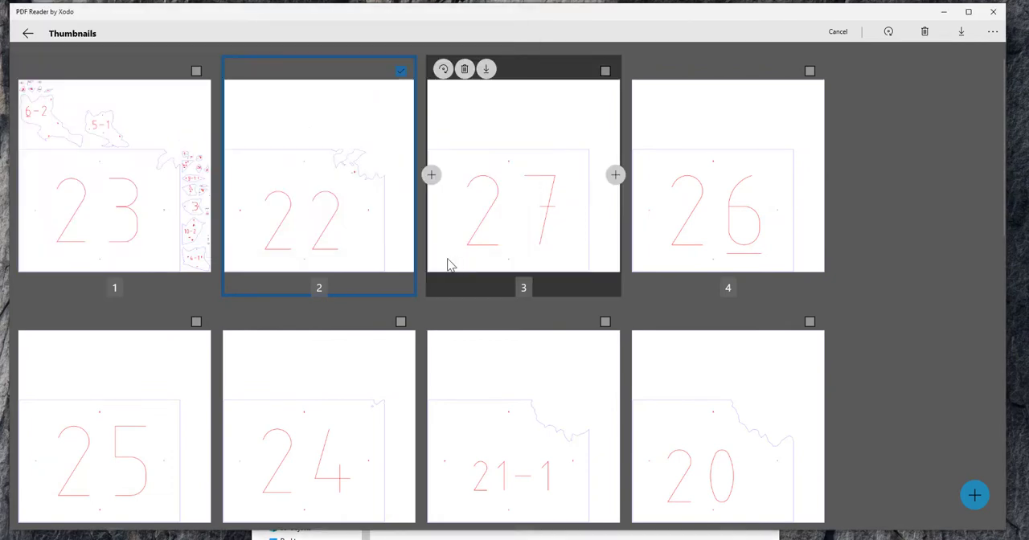
Extract only page 3 of the laser file and save it as 3 in the Split PDFs folder
left_click(605, 71)
left_click(400, 70)
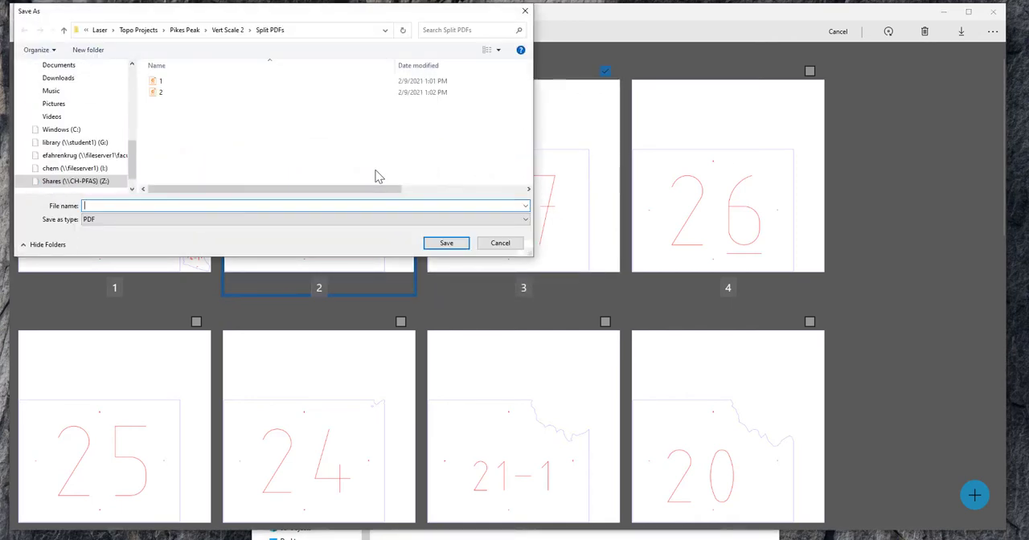
type("3")
left_click(447, 245)
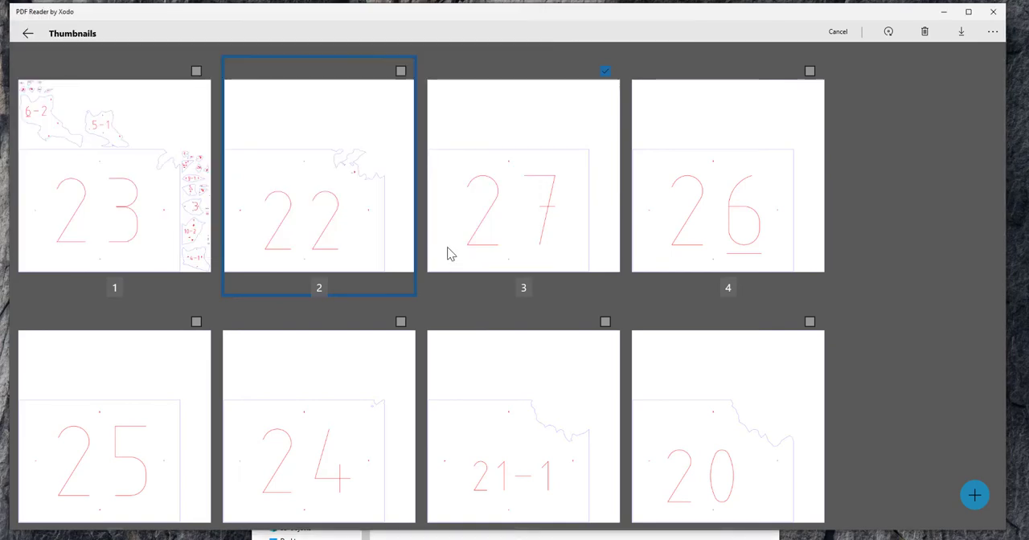